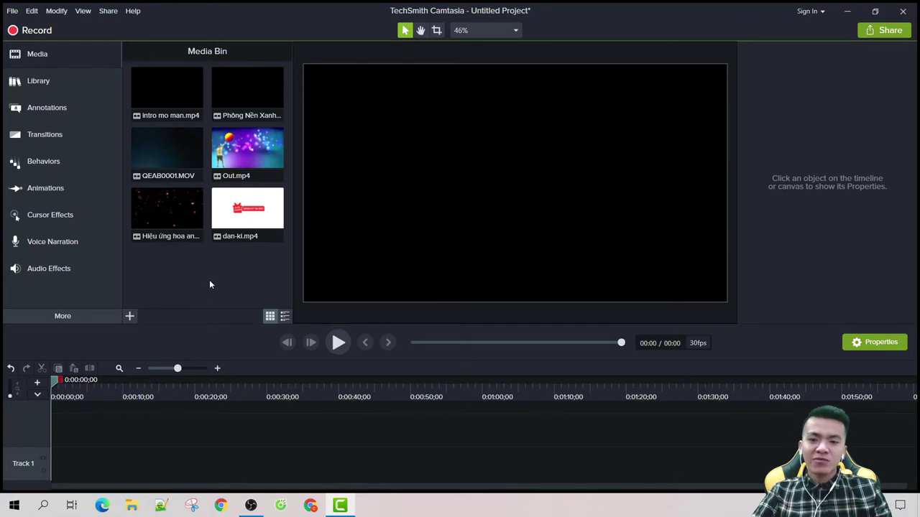
pyautogui.rightClick(210, 283)
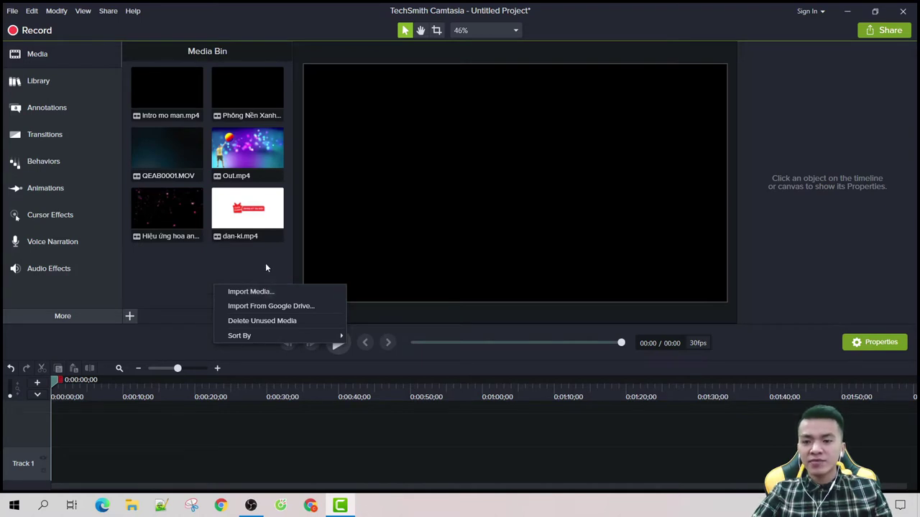
pyautogui.click(206, 271)
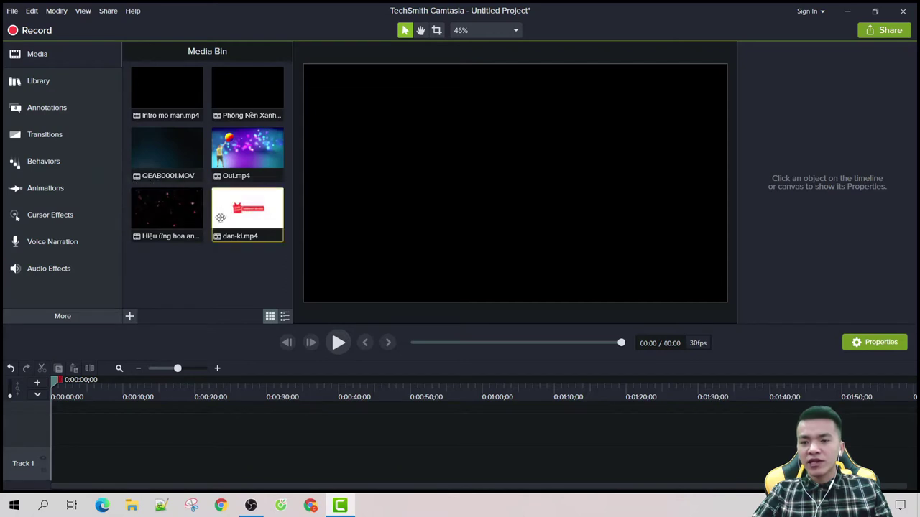
# Step: Place Out.mp4 at the start of Track 2 and convert the entire project to 60 FPS
pyautogui.moveTo(241, 166); pyautogui.dragTo(62, 431)
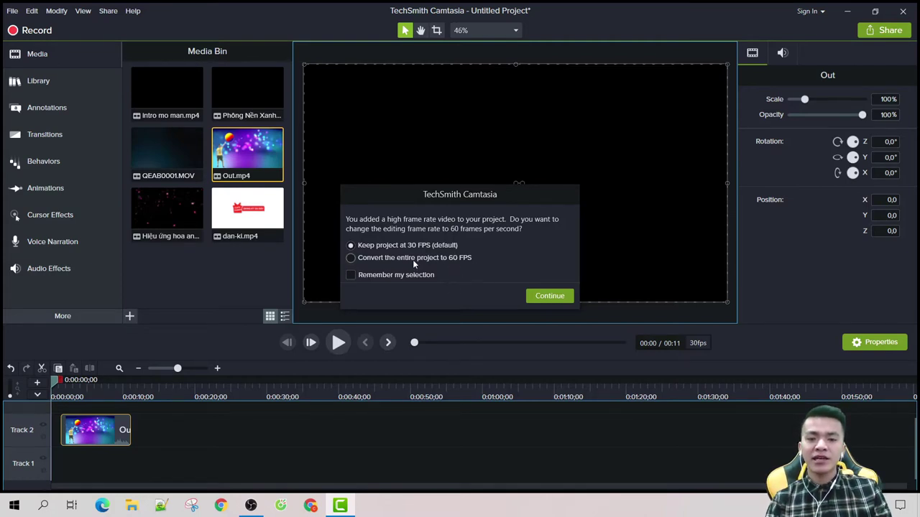
pyautogui.click(392, 262)
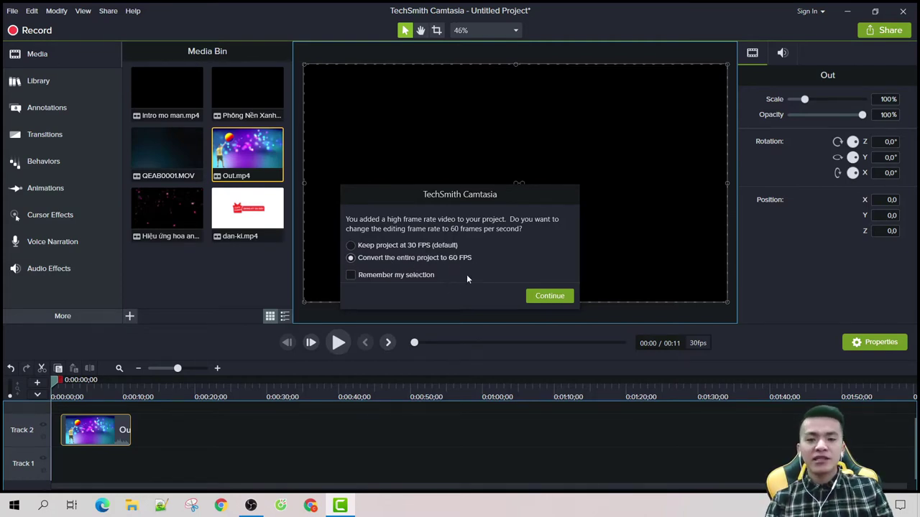
pyautogui.click(559, 296)
pyautogui.moveTo(68, 423); pyautogui.dragTo(58, 422)
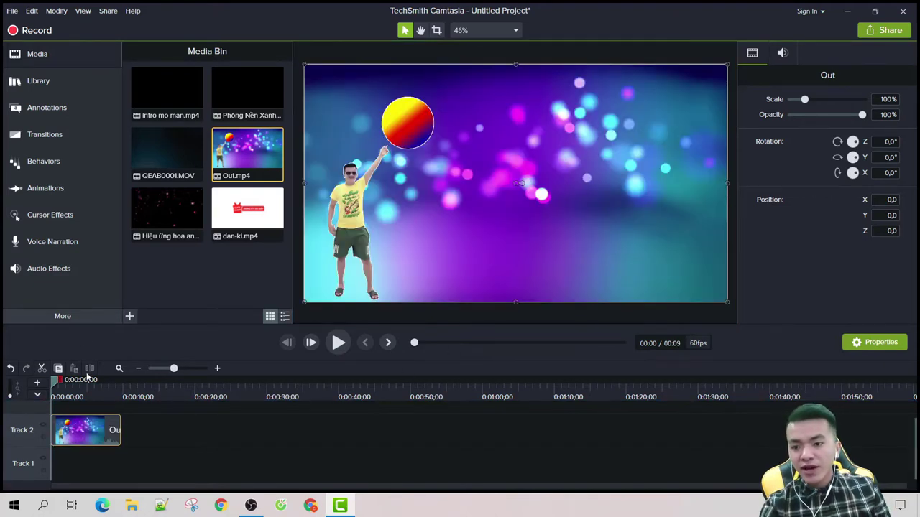
pyautogui.moveTo(57, 389); pyautogui.dragTo(85, 394)
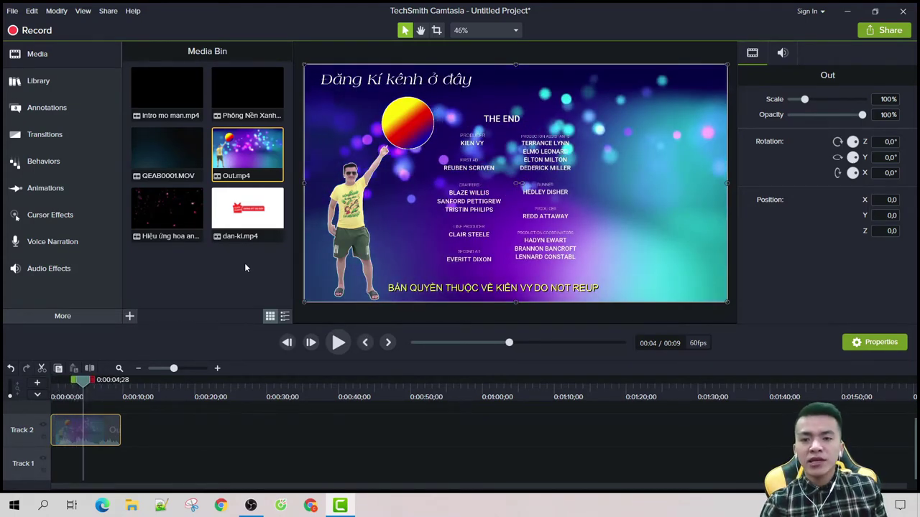
# Step: Find Out.mp4 among the importable media files in the Thư Viện Yotube folder and open its detailed file properties
pyautogui.rightClick(241, 173)
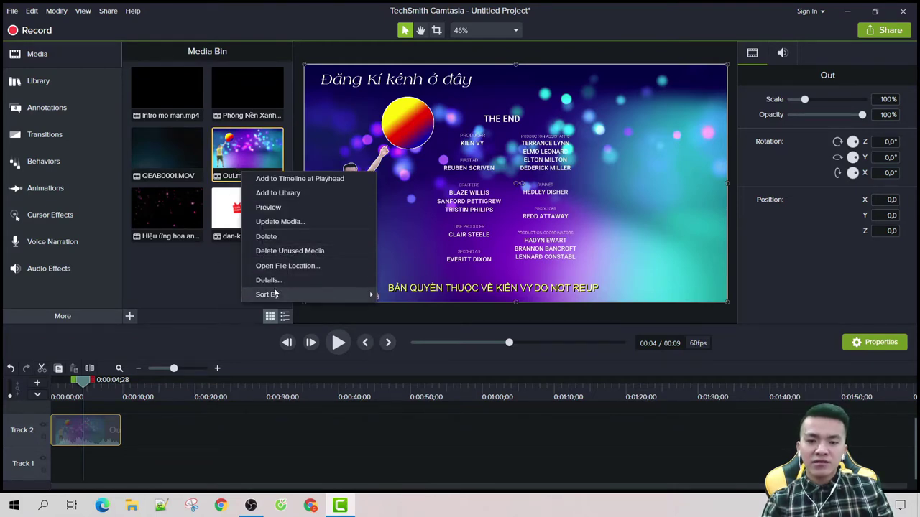
pyautogui.moveTo(275, 295)
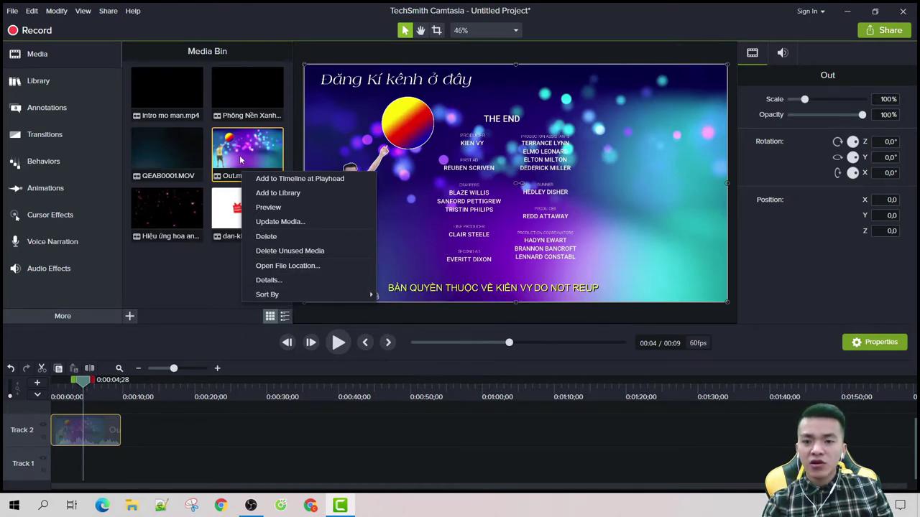
pyautogui.click(182, 288)
pyautogui.rightClick(189, 286)
pyautogui.click(208, 293)
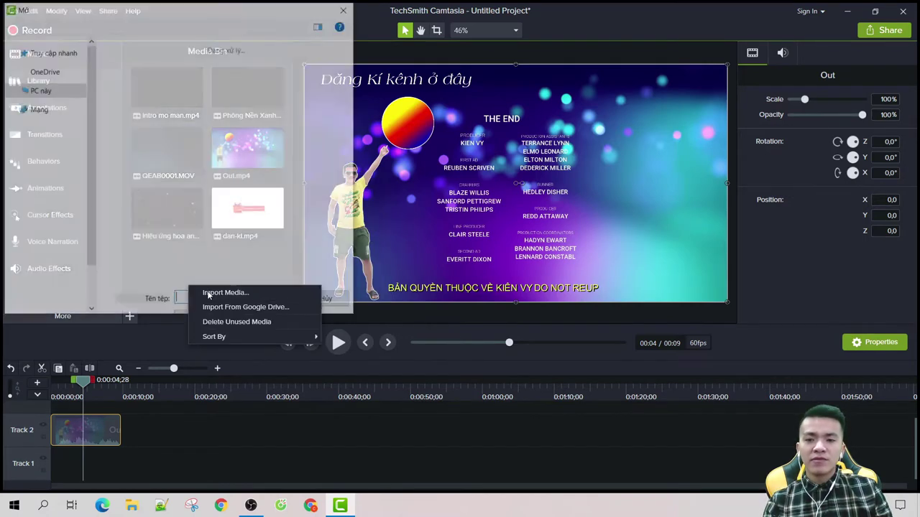
pyautogui.scroll(-5, 267, 174)
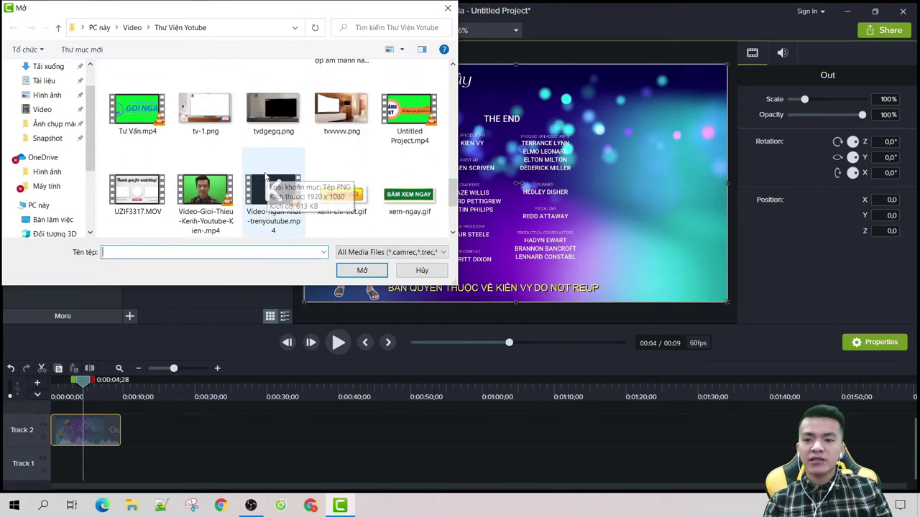
pyautogui.scroll(-1, 266, 178)
pyautogui.scroll(2, 263, 183)
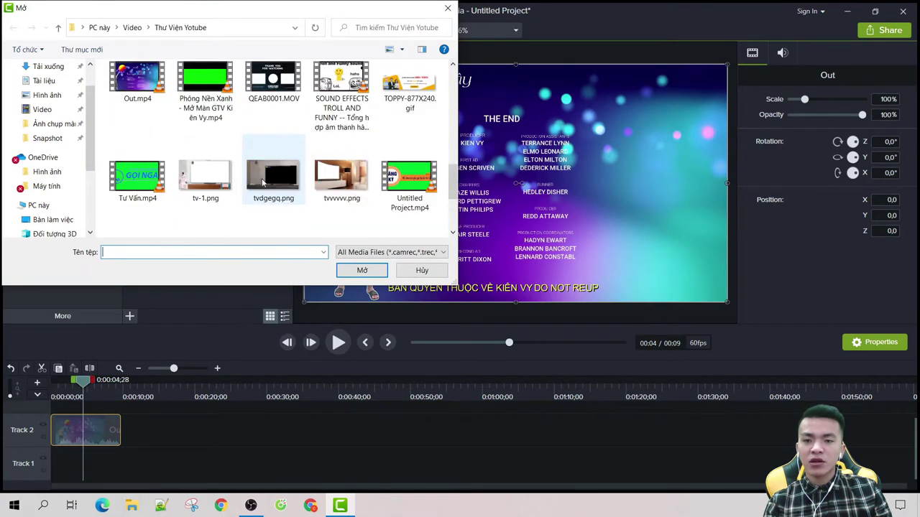
pyautogui.scroll(-1, 263, 184)
pyautogui.scroll(1, 279, 189)
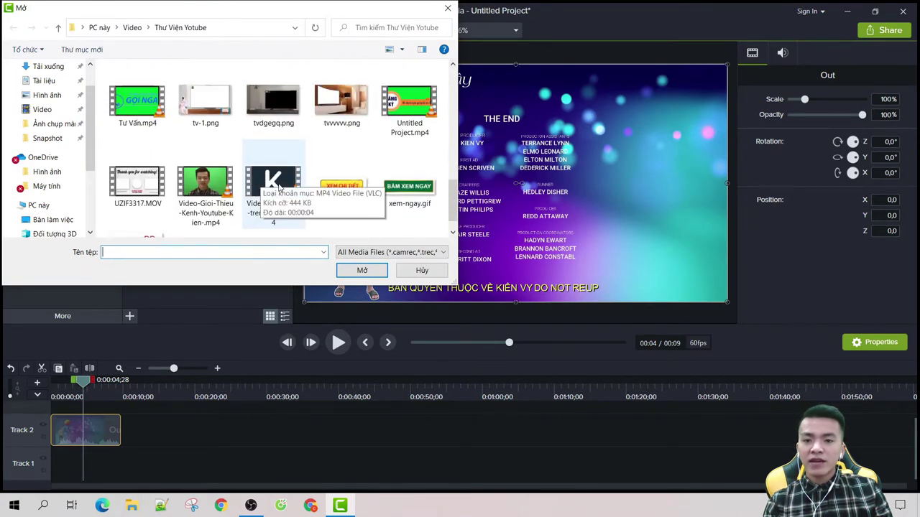
pyautogui.scroll(3, 279, 188)
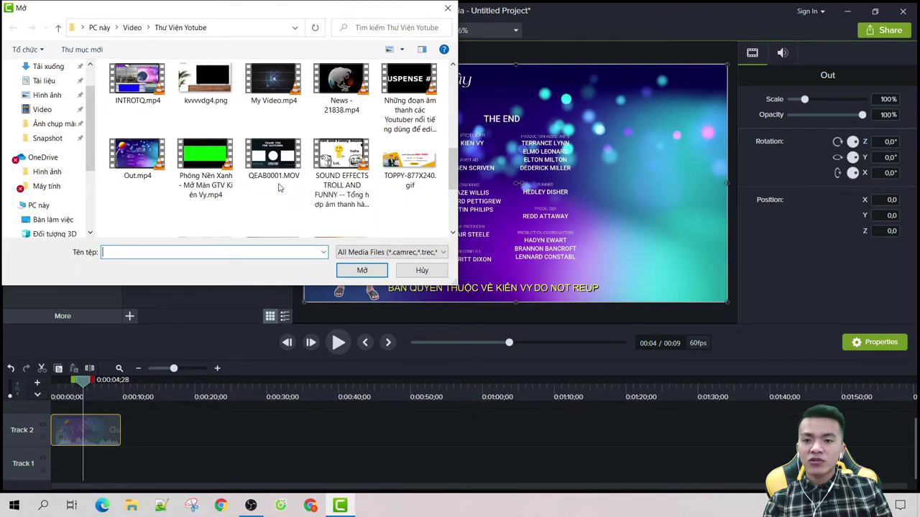
pyautogui.rightClick(149, 164)
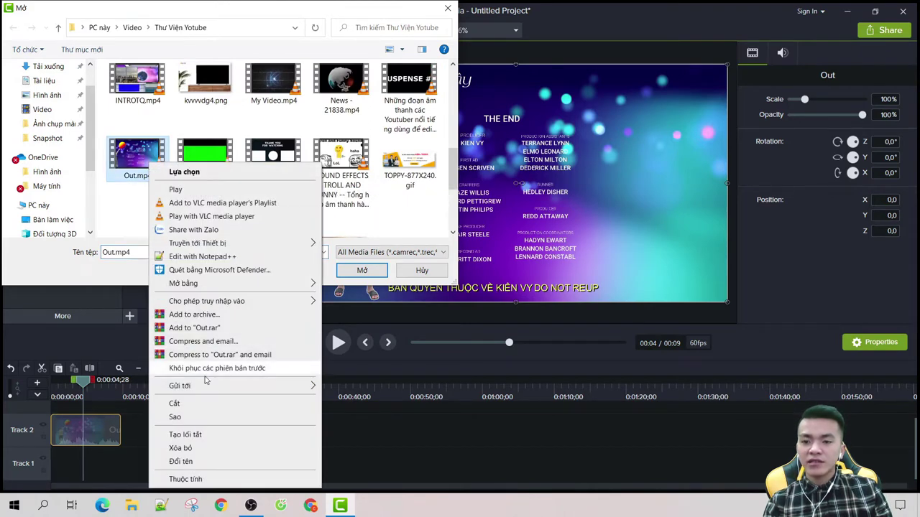
pyautogui.click(186, 478)
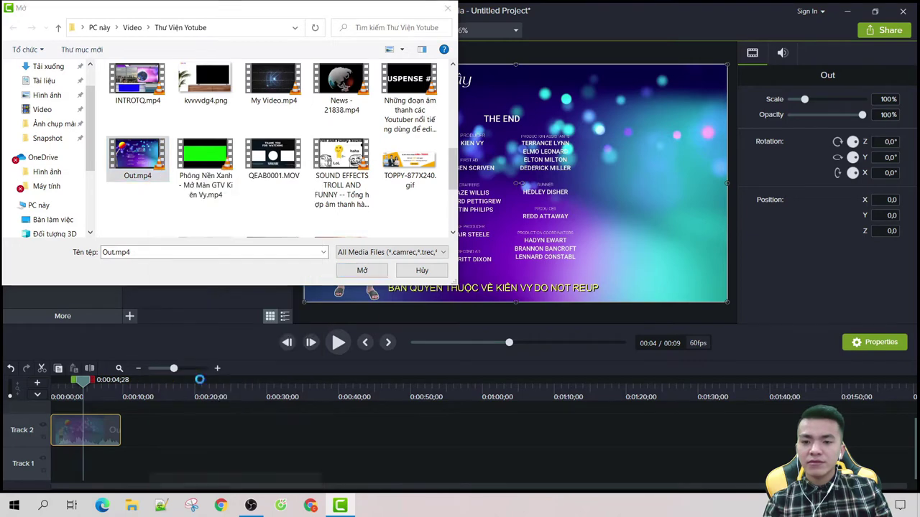
pyautogui.click(216, 188)
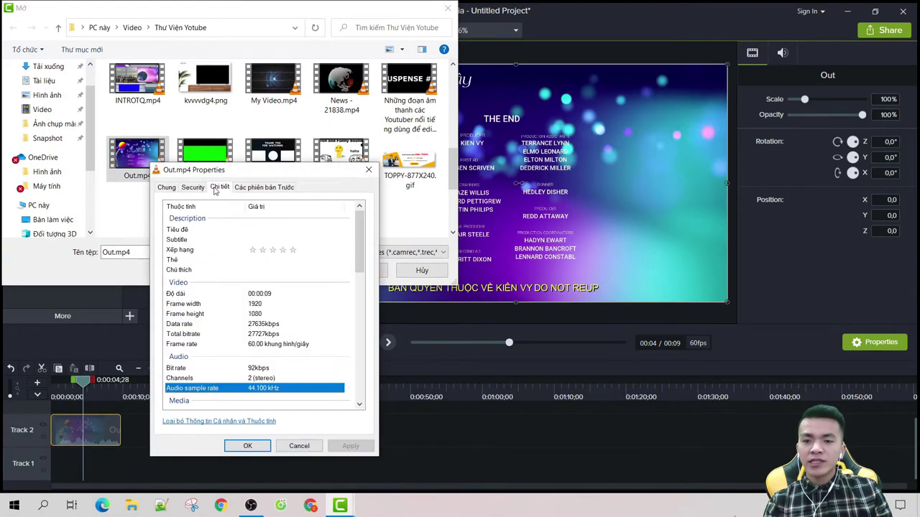
# Step: Examine the video and audio details of Out.mp4, including its frame rate, and close the properties without importing anything
pyautogui.scroll(-2, 294, 273)
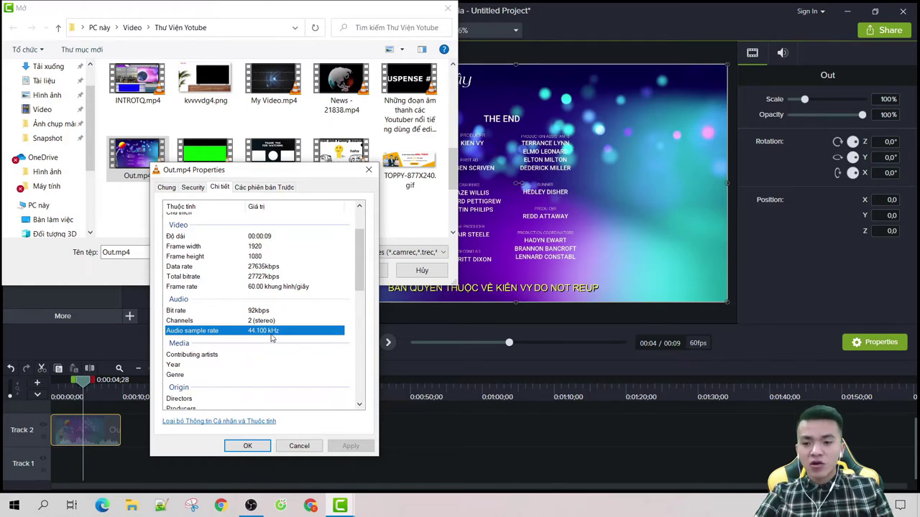
pyautogui.scroll(-4, 272, 337)
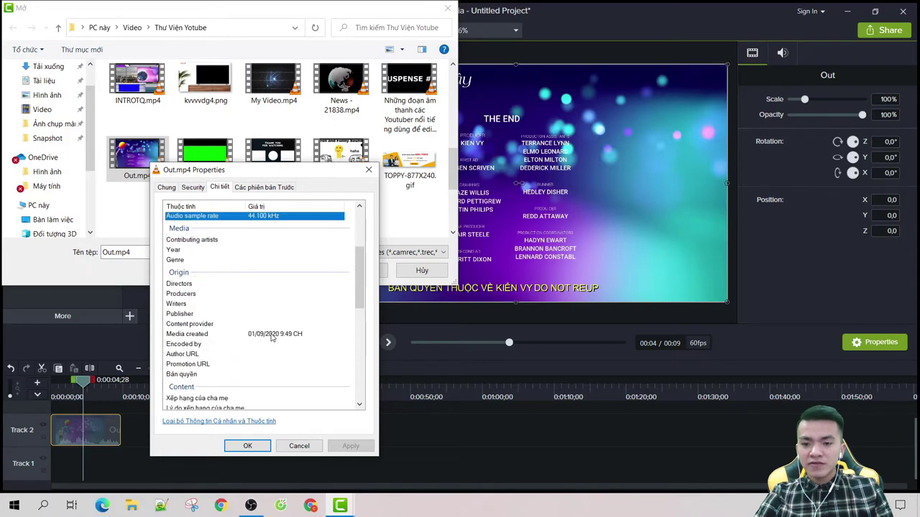
pyautogui.scroll(-9, 271, 337)
pyautogui.scroll(12, 274, 345)
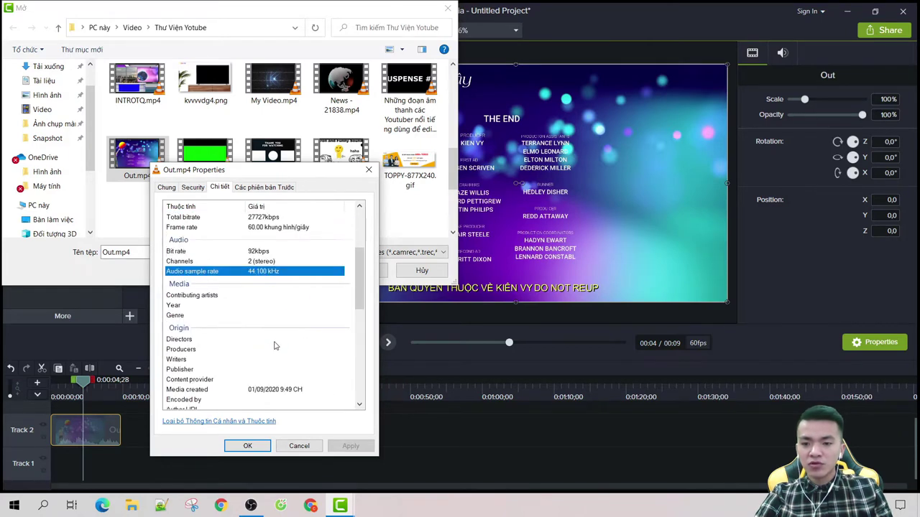
pyautogui.scroll(4, 273, 343)
pyautogui.scroll(-2, 274, 327)
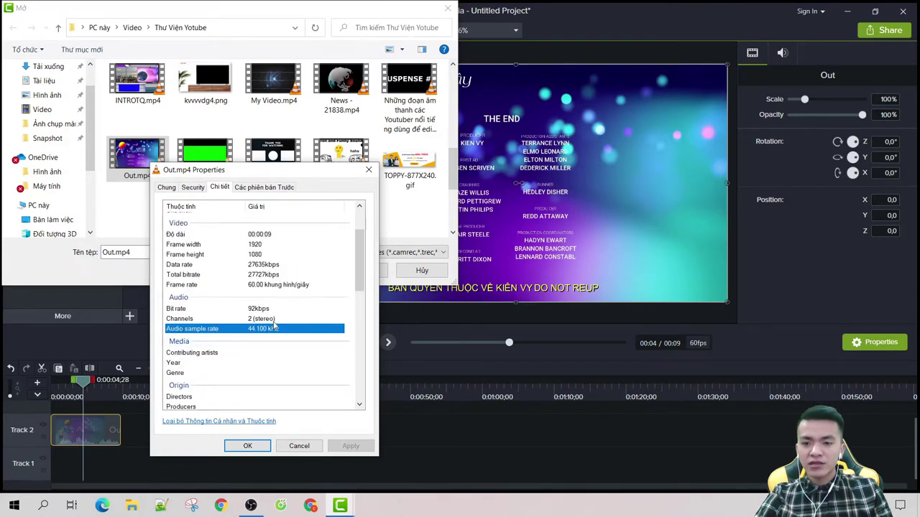
pyautogui.scroll(2, 280, 257)
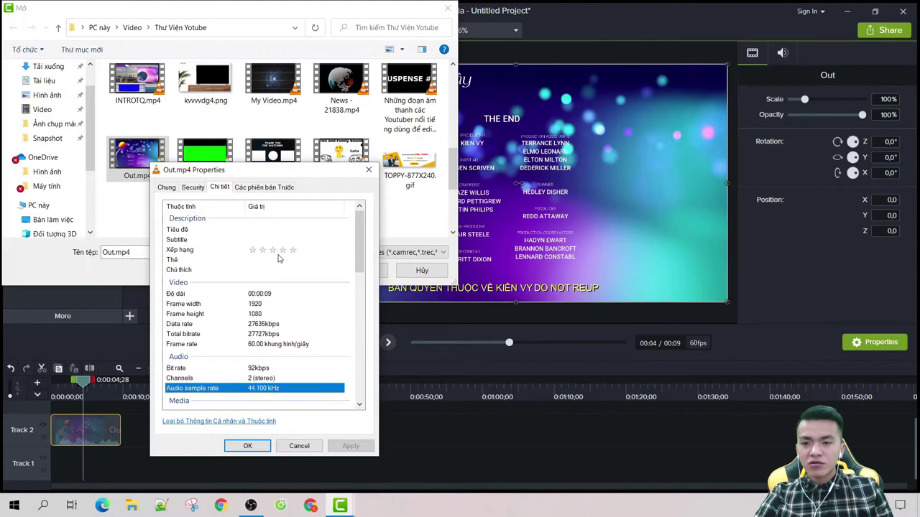
pyautogui.click(367, 172)
pyautogui.click(447, 7)
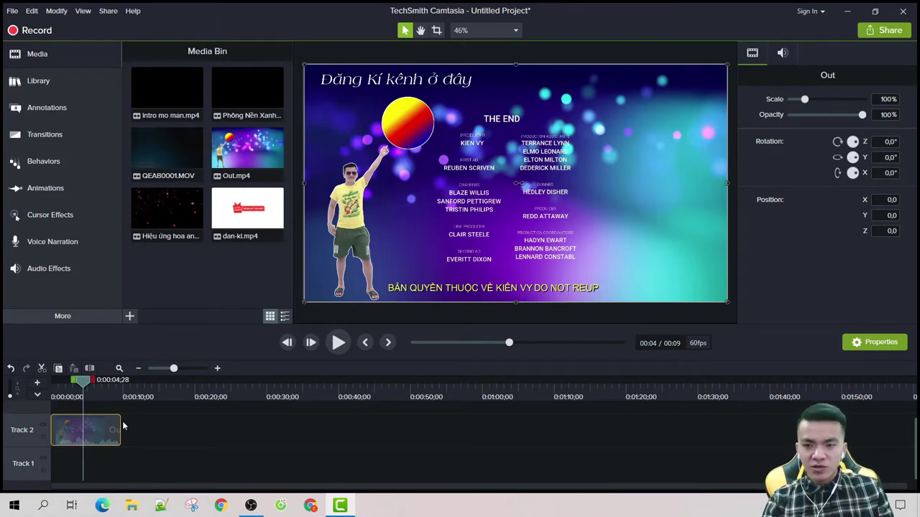
# Step: Return the playhead to the start and place intro mo man.mp4 on Track 3 directly above the Out clip
pyautogui.scroll(1, 63, 459)
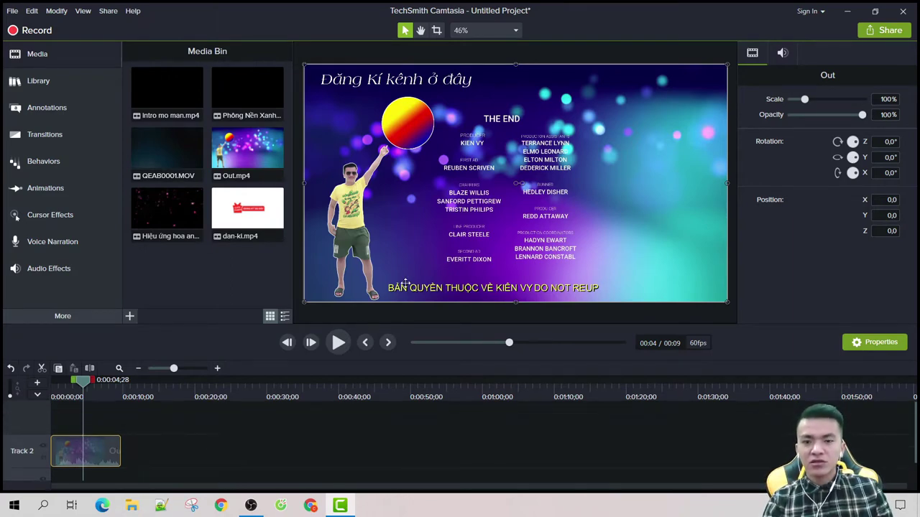
pyautogui.moveTo(84, 381); pyautogui.dragTo(51, 404)
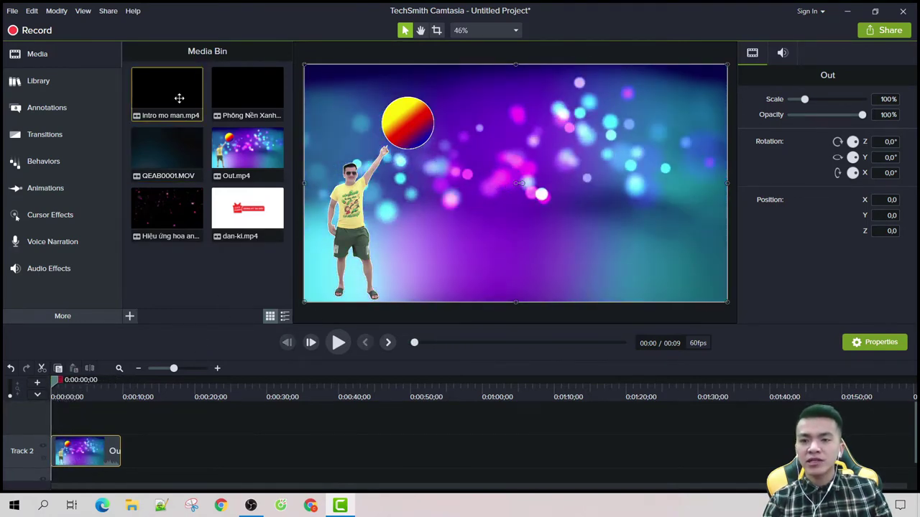
pyautogui.moveTo(179, 96); pyautogui.dragTo(70, 420)
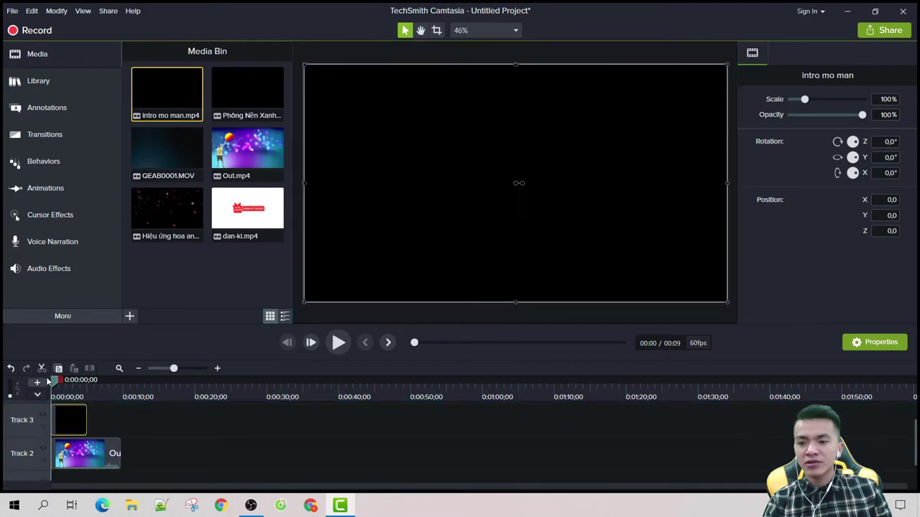
# Step: Move the playhead to where the intro's green area shows and apply the Remove a Color visual effect to the intro clip
pyautogui.moveTo(55, 383); pyautogui.dragTo(70, 383)
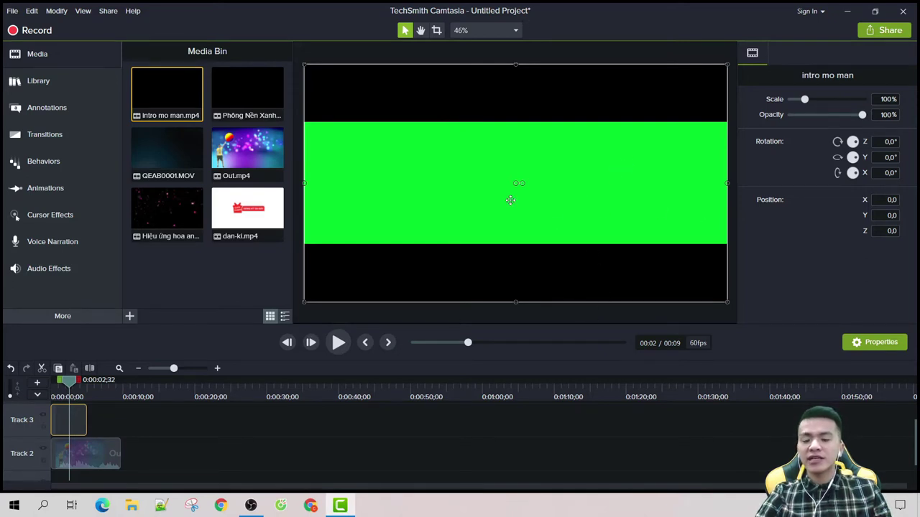
pyautogui.click(85, 316)
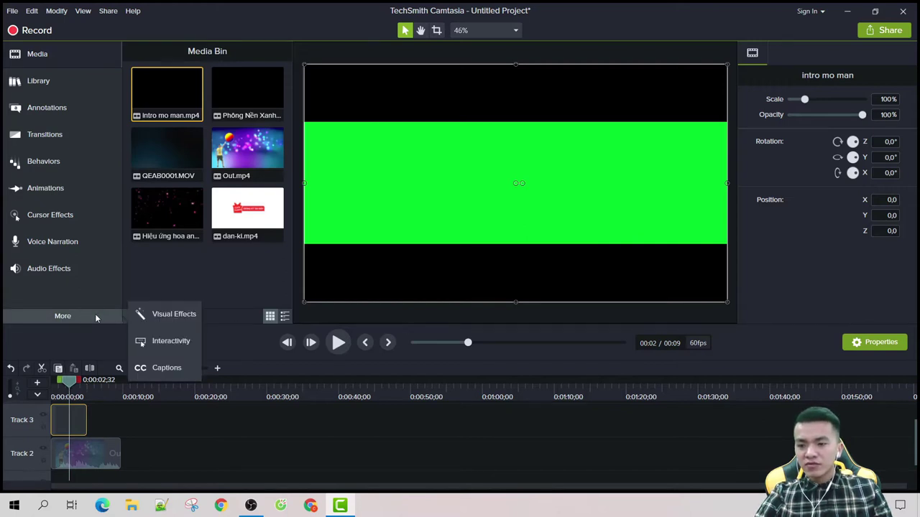
pyautogui.click(171, 314)
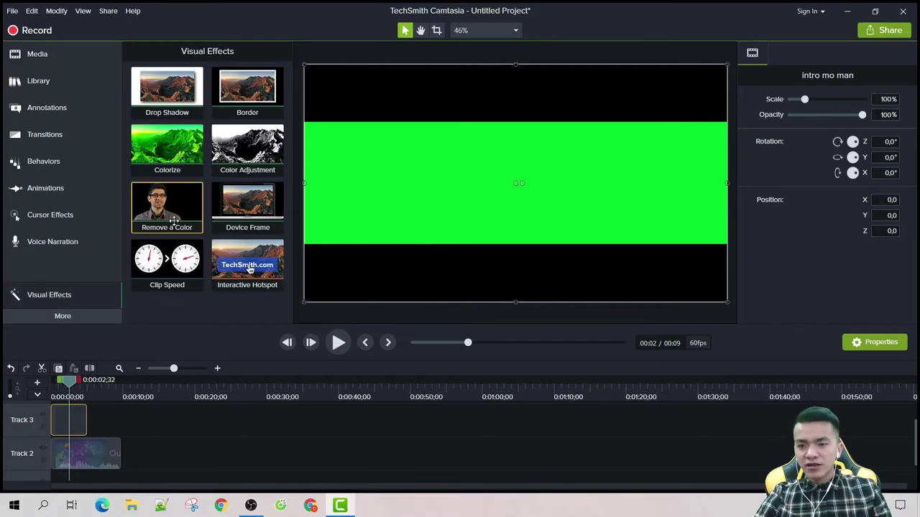
pyautogui.moveTo(172, 220); pyautogui.dragTo(69, 420)
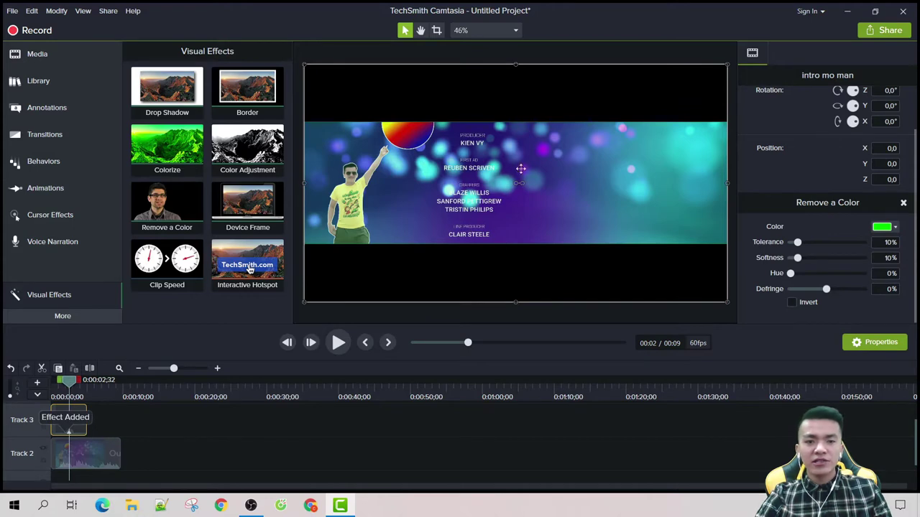
# Step: Set the Remove a Color tolerance on the intro clip to 41%, checking the keyed edges on the canvas
pyautogui.scroll(4, 489, 165)
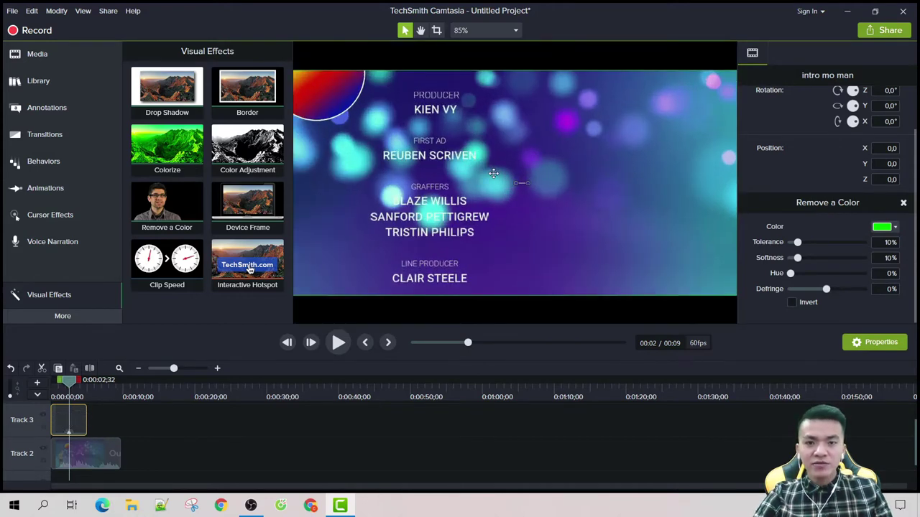
pyautogui.scroll(-1, 513, 87)
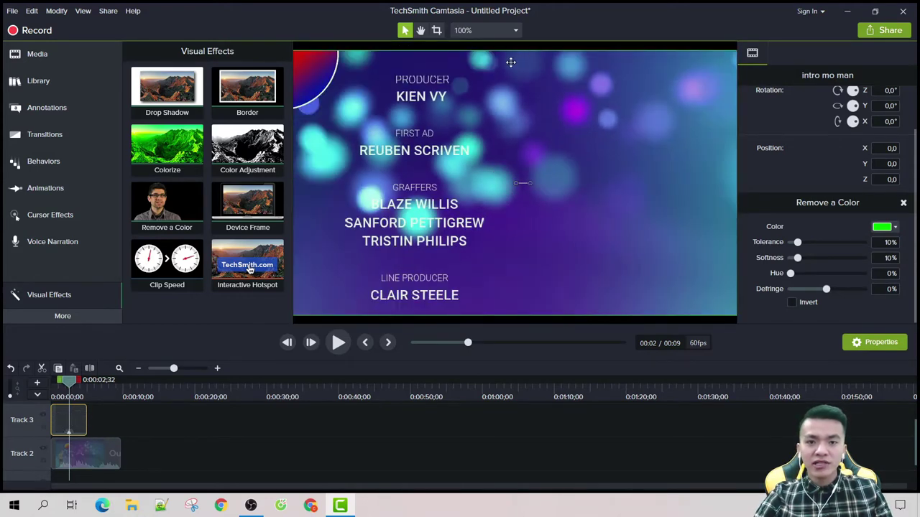
pyautogui.moveTo(798, 242); pyautogui.dragTo(820, 243)
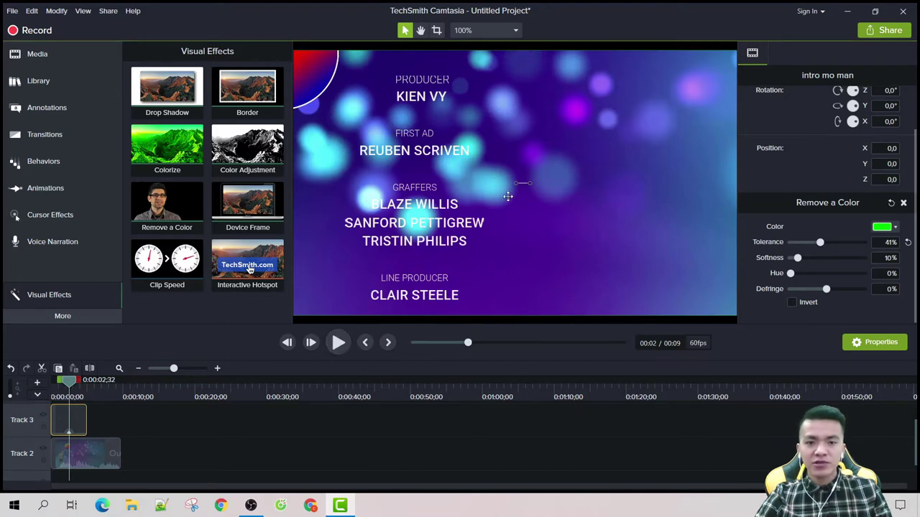
pyautogui.scroll(-2, 563, 297)
pyautogui.scroll(-1, 563, 297)
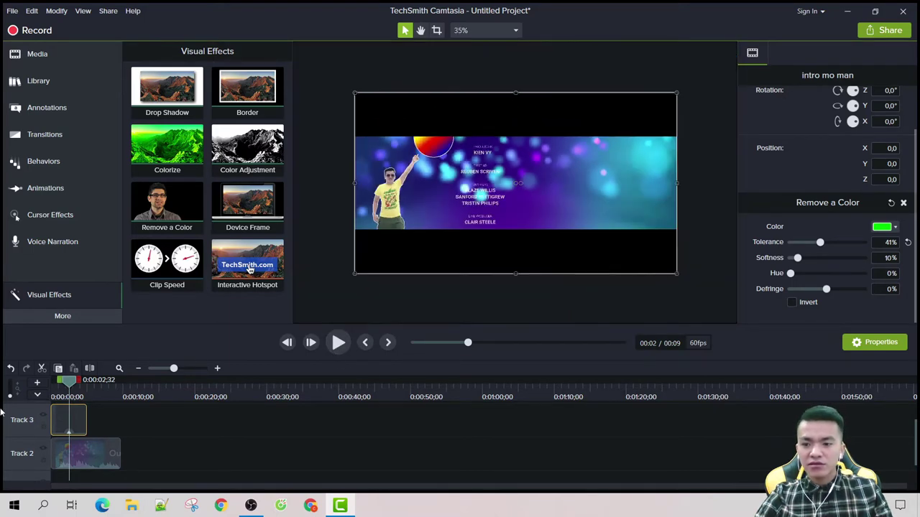
# Step: Play the timeline from the beginning to preview the curtain-opening intro over the Out clip
pyautogui.moveTo(66, 385); pyautogui.dragTo(52, 383)
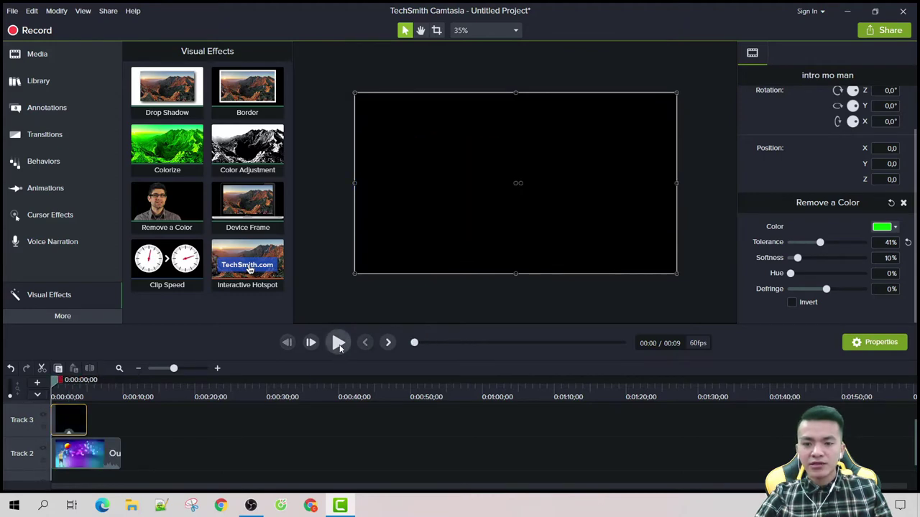
pyautogui.click(338, 343)
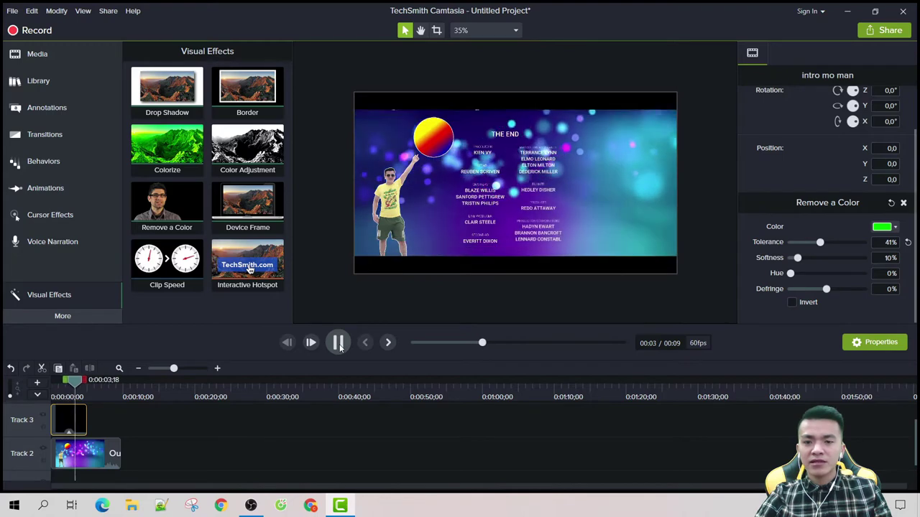
# Step: Stop the preview and move the intro mo man clip from Track 3 to Track 2, directly behind the Out clip
pyautogui.click(338, 343)
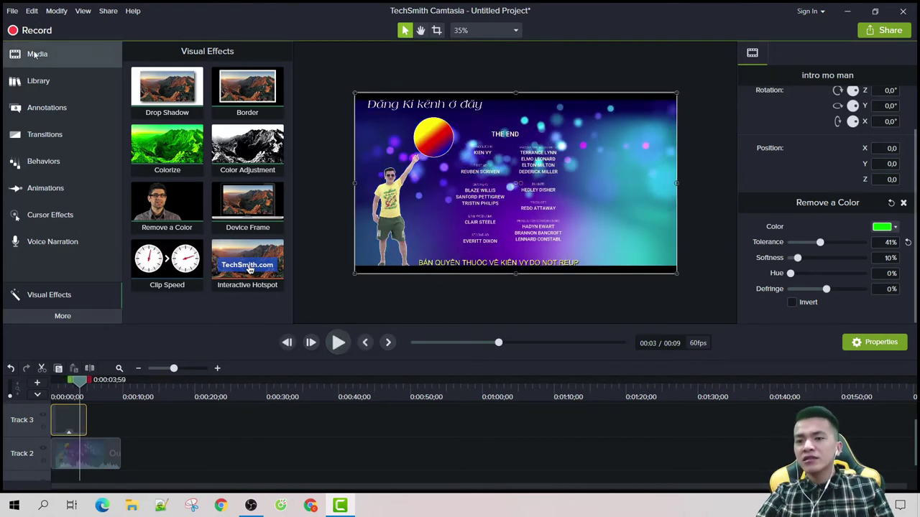
pyautogui.click(36, 55)
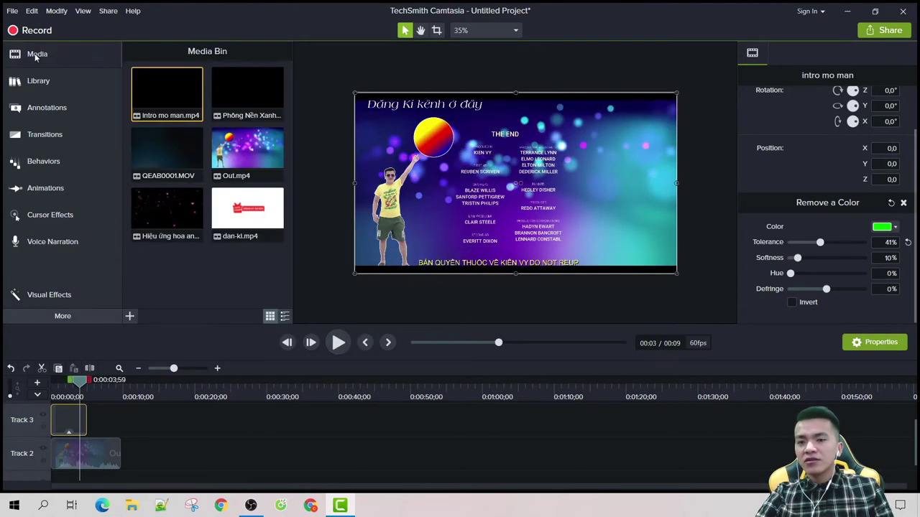
pyautogui.click(104, 430)
pyautogui.moveTo(66, 417); pyautogui.dragTo(136, 467)
# Step: Place the Hiệu ứng hoa anh đào rơi 5p clip at the start of Track 3 and cut off everything after 0:00:17;32
pyautogui.moveTo(167, 216); pyautogui.dragTo(83, 431)
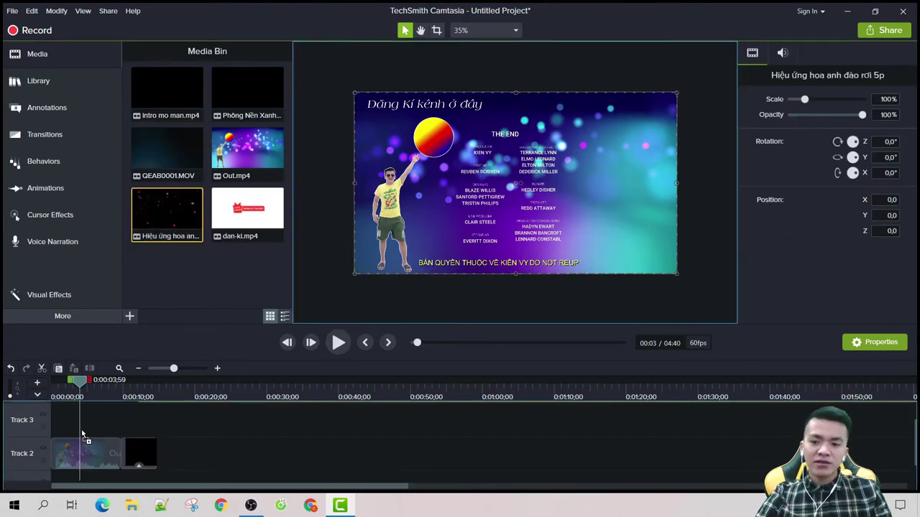
pyautogui.moveTo(152, 427); pyautogui.dragTo(122, 424)
pyautogui.click(176, 403)
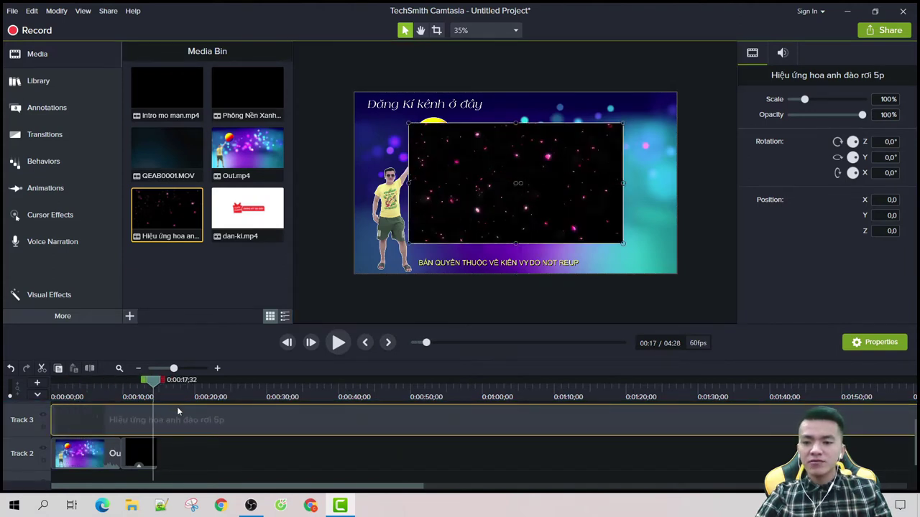
pyautogui.click(89, 370)
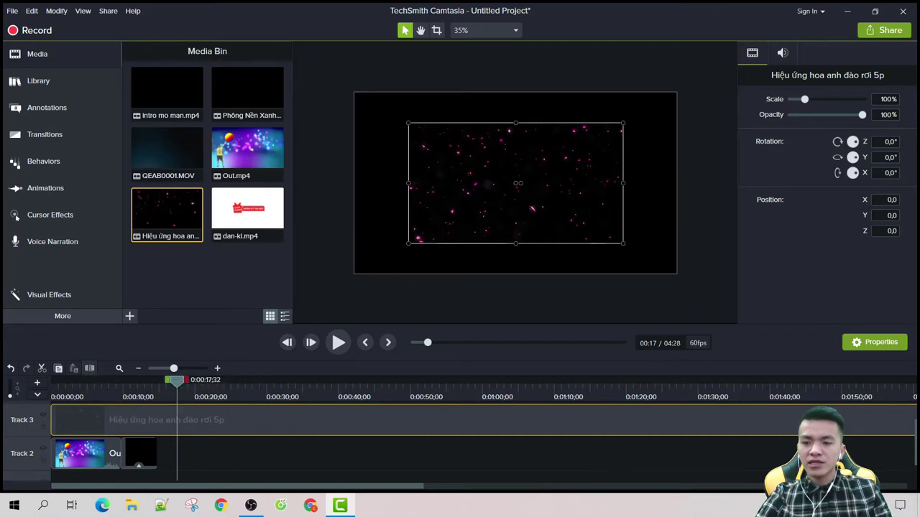
pyautogui.moveTo(202, 422); pyautogui.dragTo(238, 428)
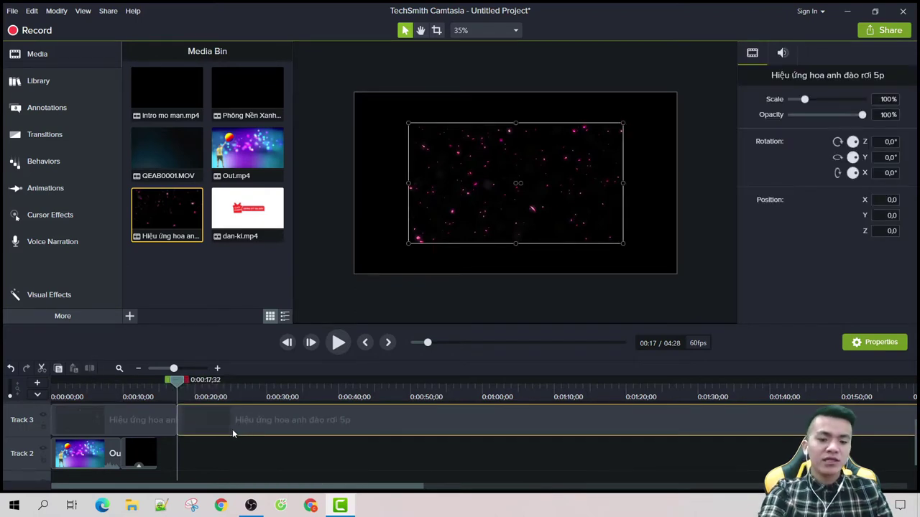
pyautogui.press('Delete')
# Step: Move the playhead to 0:00:03;16 and enlarge the cherry blossom clip to 150% so it fills the whole canvas
pyautogui.moveTo(176, 379); pyautogui.dragTo(169, 380)
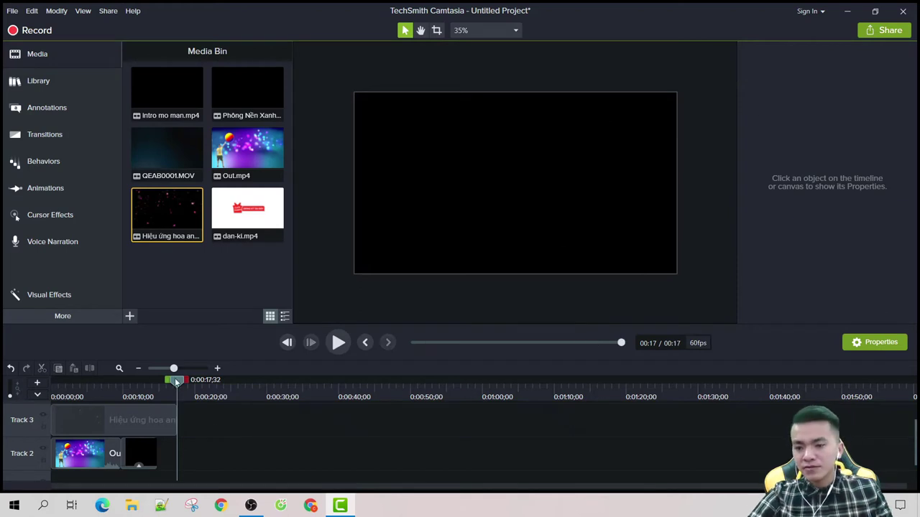
pyautogui.moveTo(107, 397); pyautogui.dragTo(74, 404)
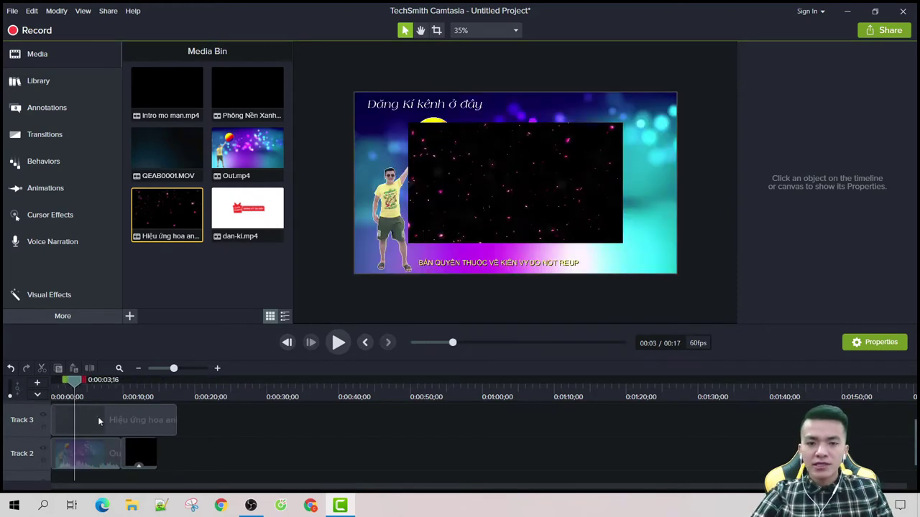
pyautogui.click(454, 201)
pyautogui.moveTo(454, 201); pyautogui.dragTo(516, 182)
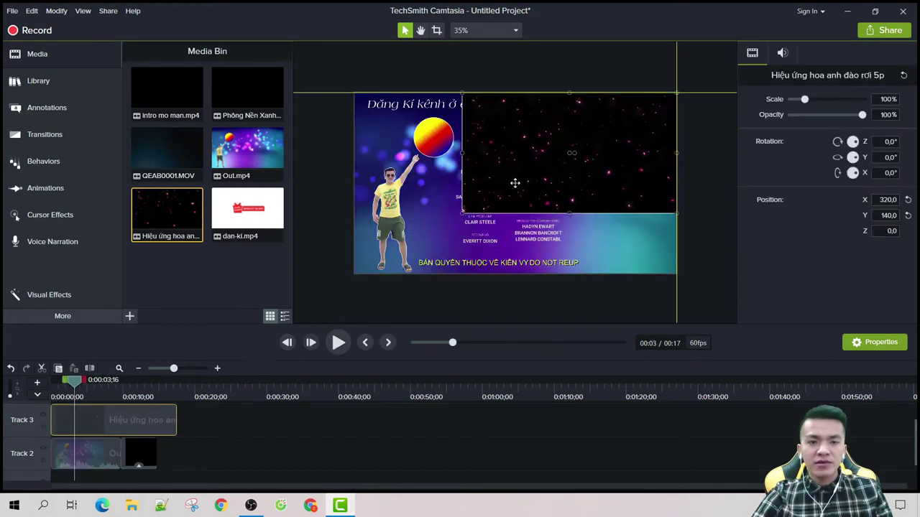
pyautogui.moveTo(462, 213); pyautogui.dragTo(356, 269)
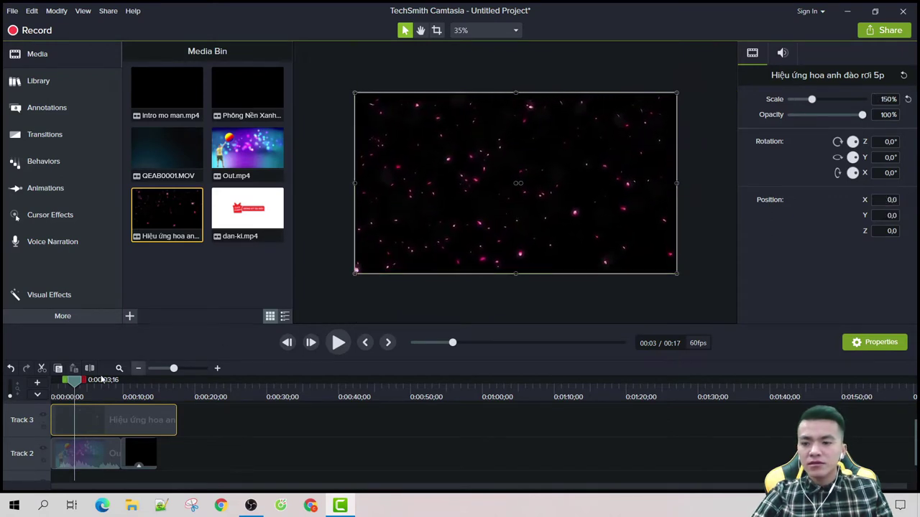
# Step: Return the playhead to the start, apply Remove a Color to the cherry blossom clip, and sample its black background (#000000) as the color
pyautogui.moveTo(76, 386); pyautogui.dragTo(38, 395)
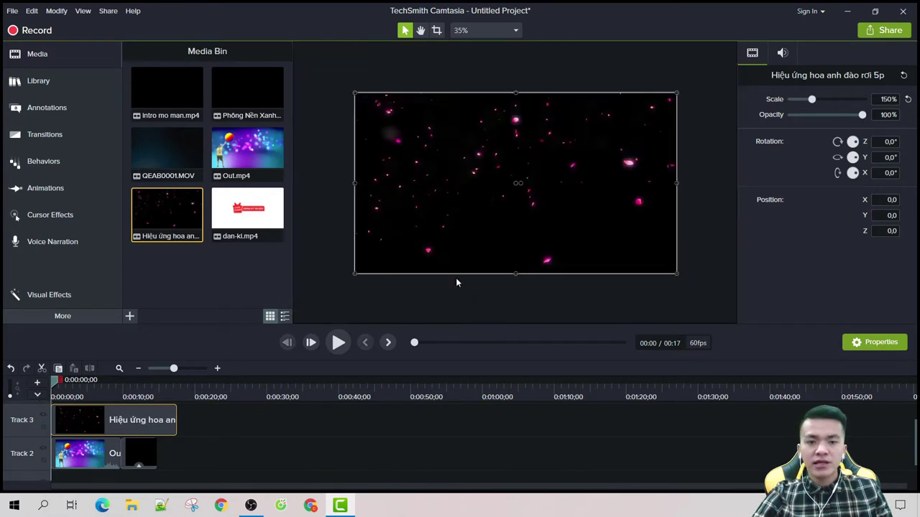
pyautogui.click(513, 299)
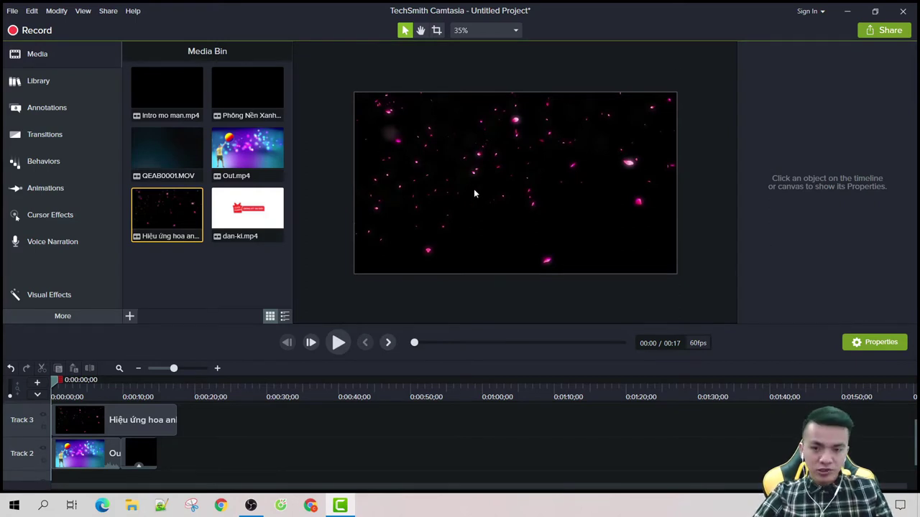
pyautogui.click(70, 297)
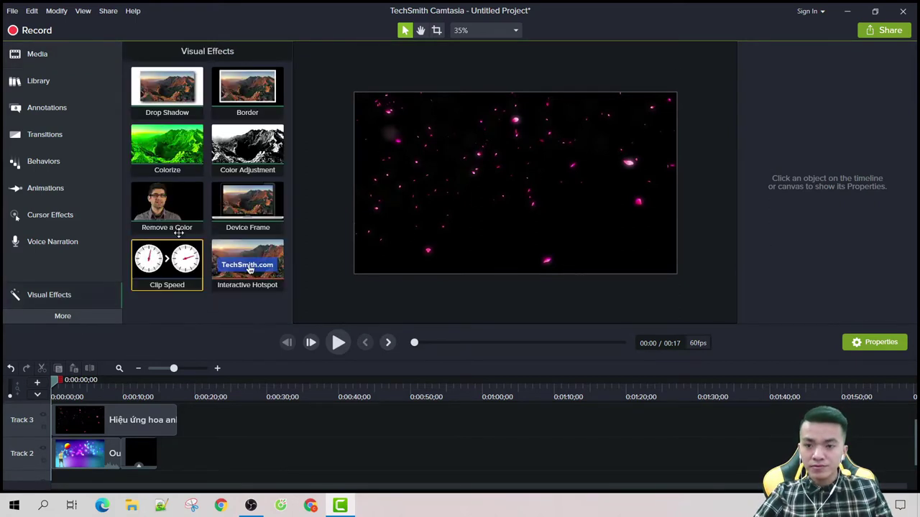
pyautogui.moveTo(184, 205); pyautogui.dragTo(95, 416)
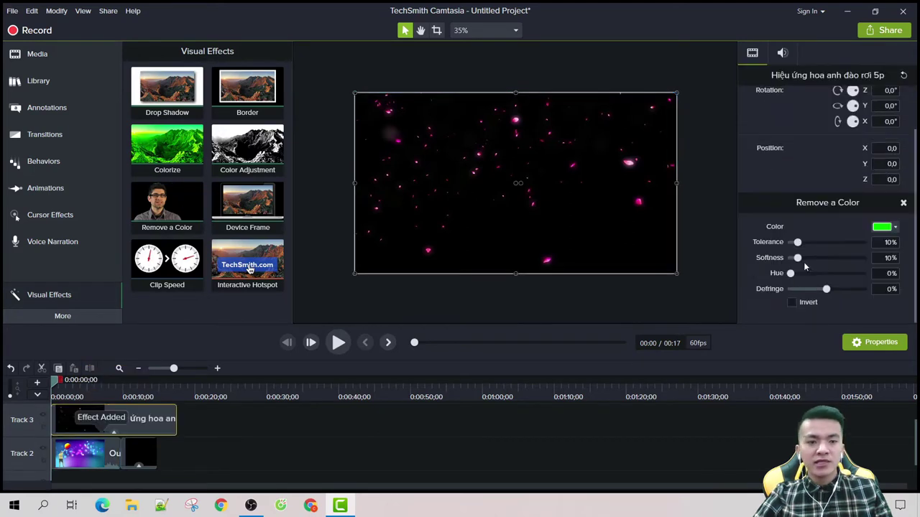
pyautogui.click(883, 227)
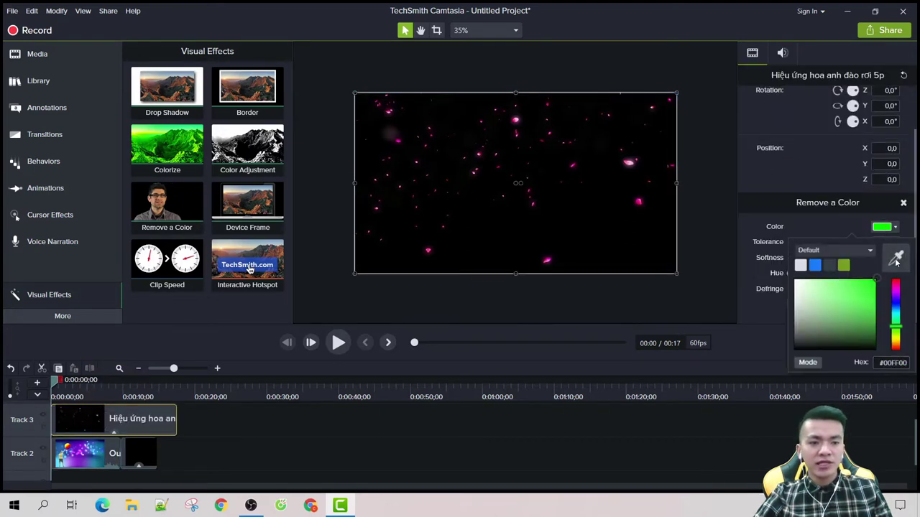
pyautogui.click(896, 258)
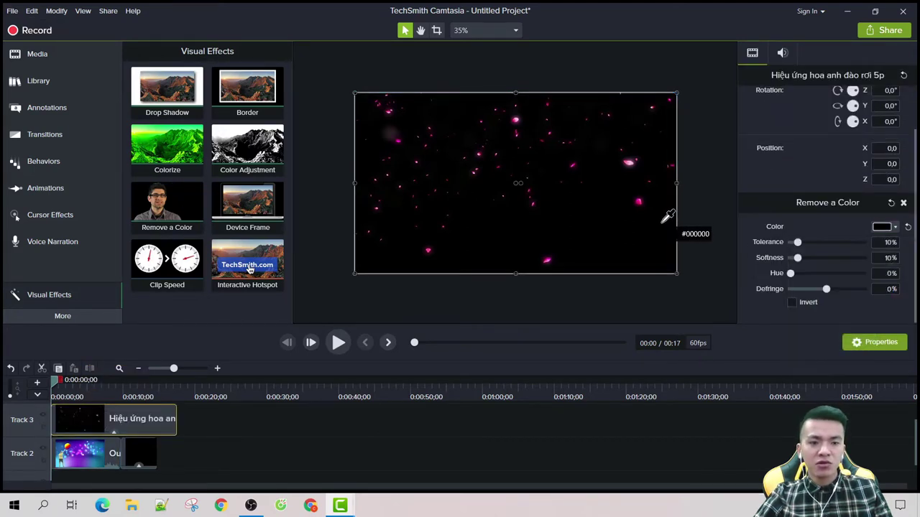
pyautogui.click(598, 229)
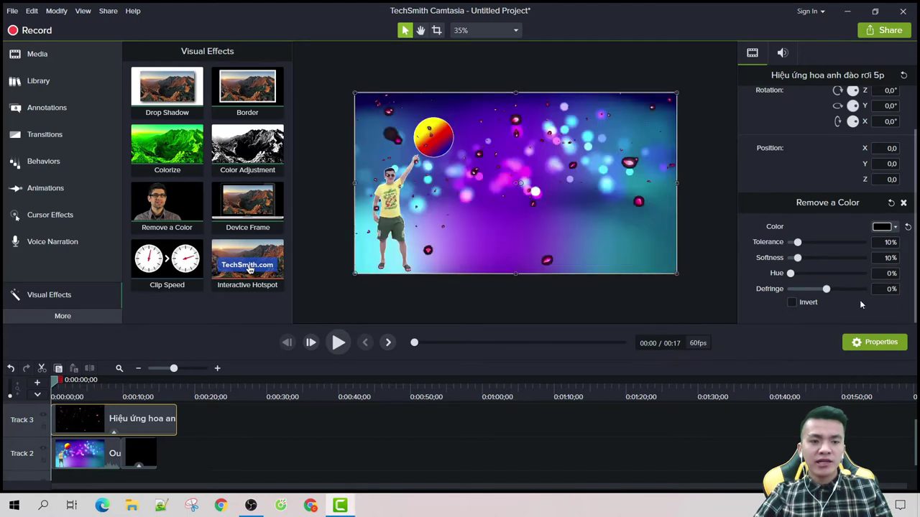
# Step: Set the Remove a Color tolerance to 55% and softness to 0%, and play the timeline to preview the falling petals
pyautogui.moveTo(797, 243); pyautogui.dragTo(830, 244)
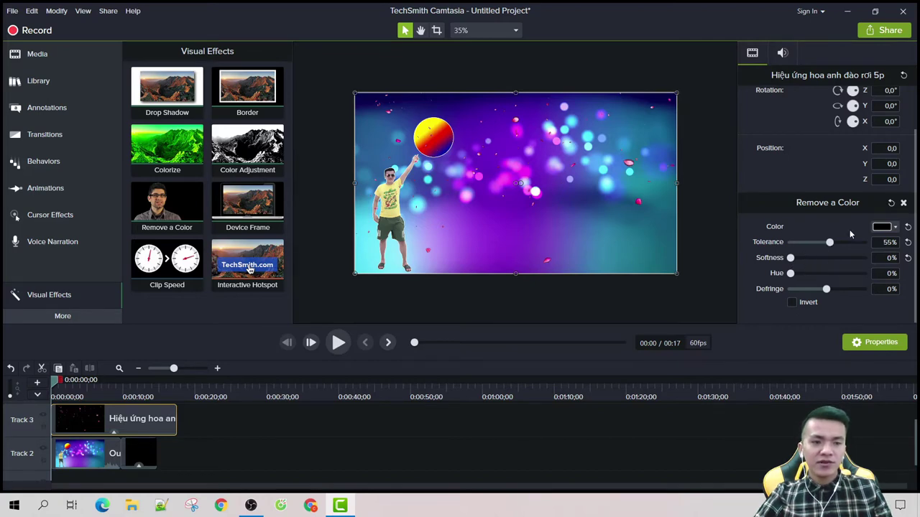
pyautogui.click(338, 343)
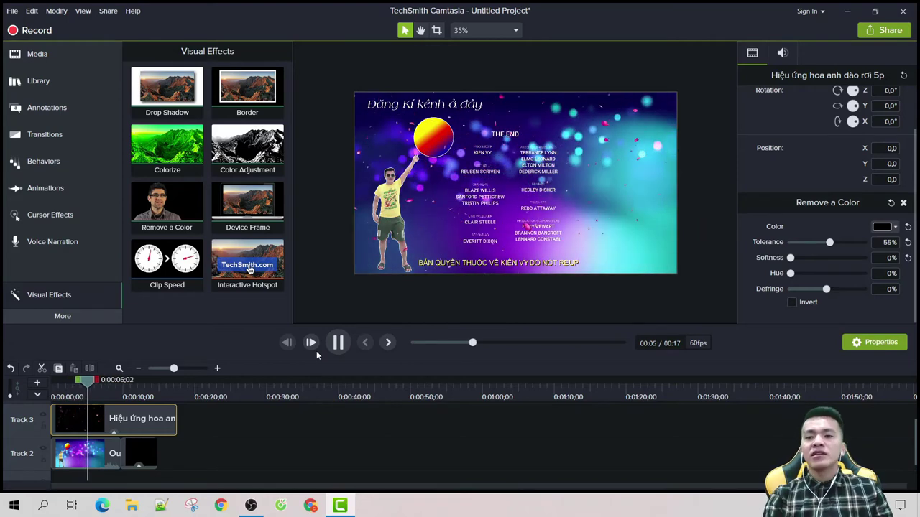
pyautogui.moveTo(171, 422); pyautogui.dragTo(156, 421)
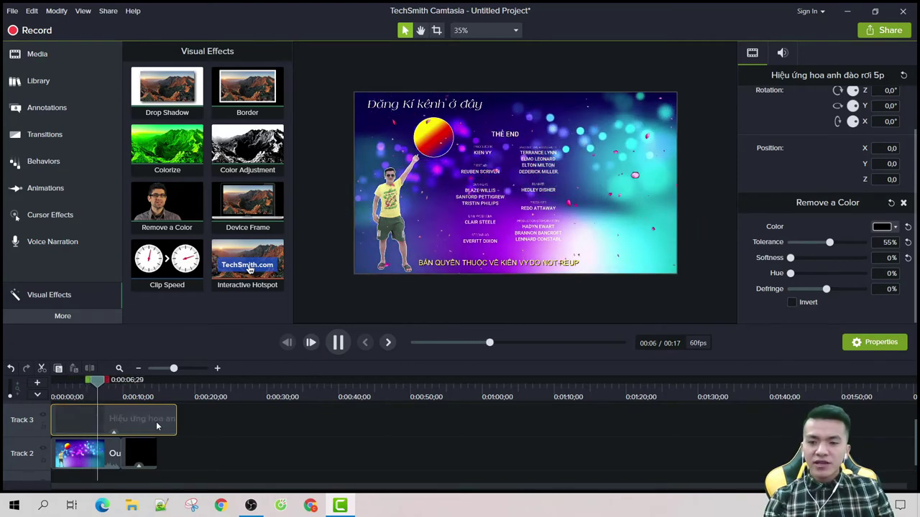
pyautogui.click(338, 343)
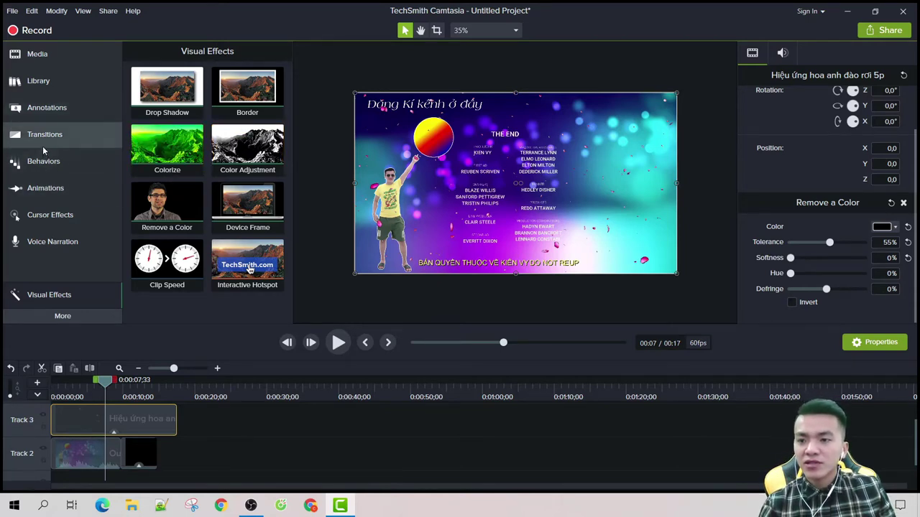
# Step: Add a blank caption at 0:00:07;33 and a second caption at 0:00:11;33 with the text "dddvsdvsvsdvdvd"
pyautogui.click(62, 318)
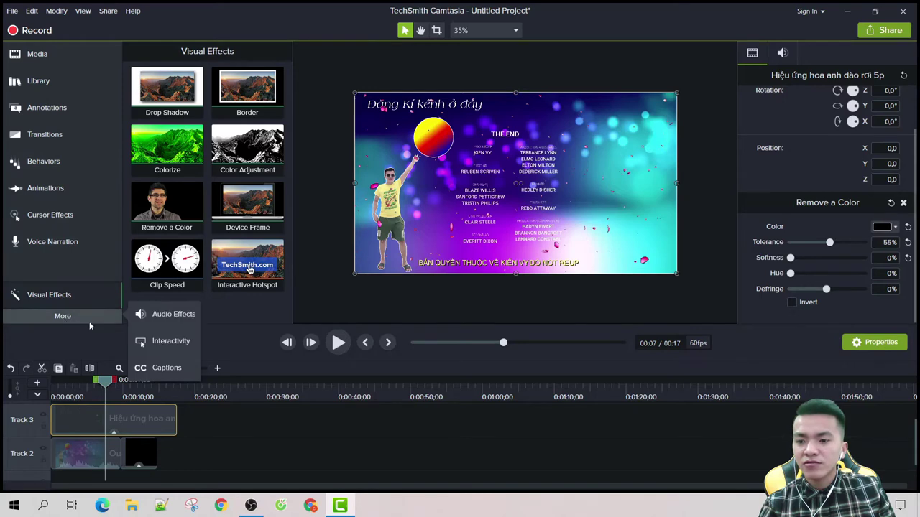
pyautogui.click(156, 373)
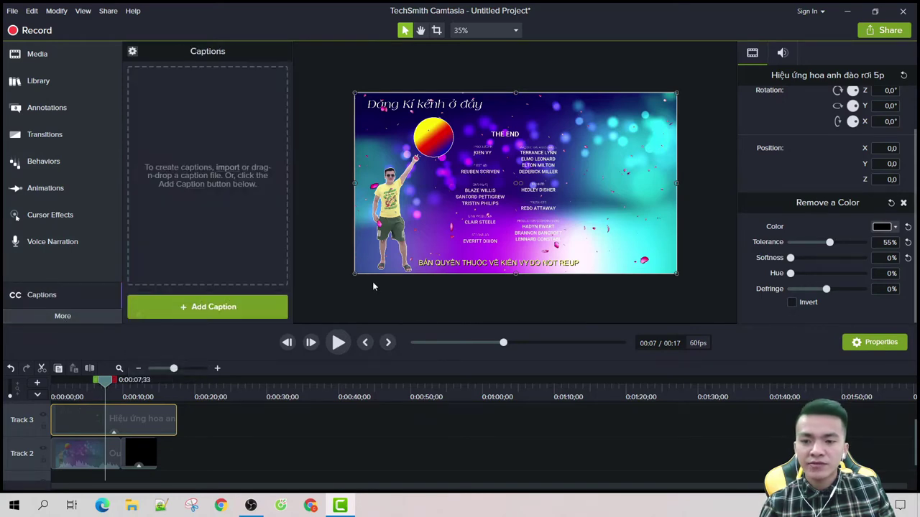
pyautogui.click(201, 310)
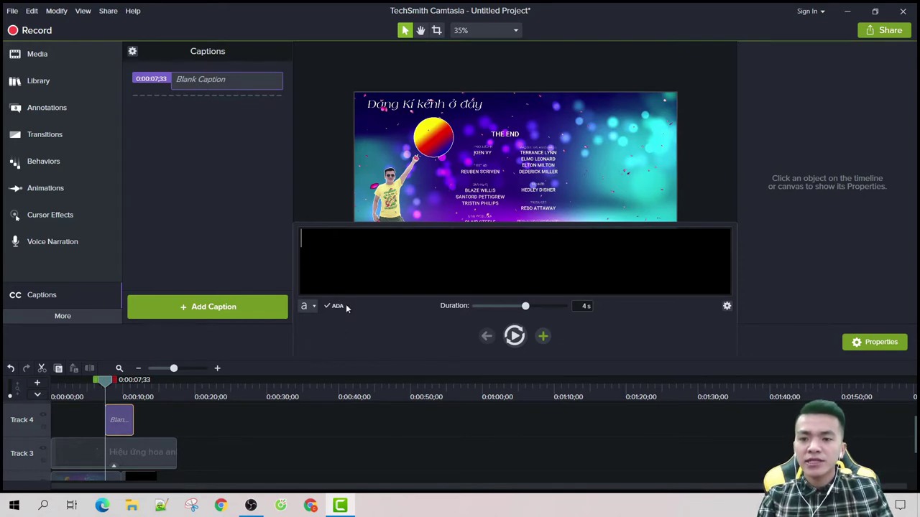
pyautogui.click(253, 305)
pyautogui.click(253, 305)
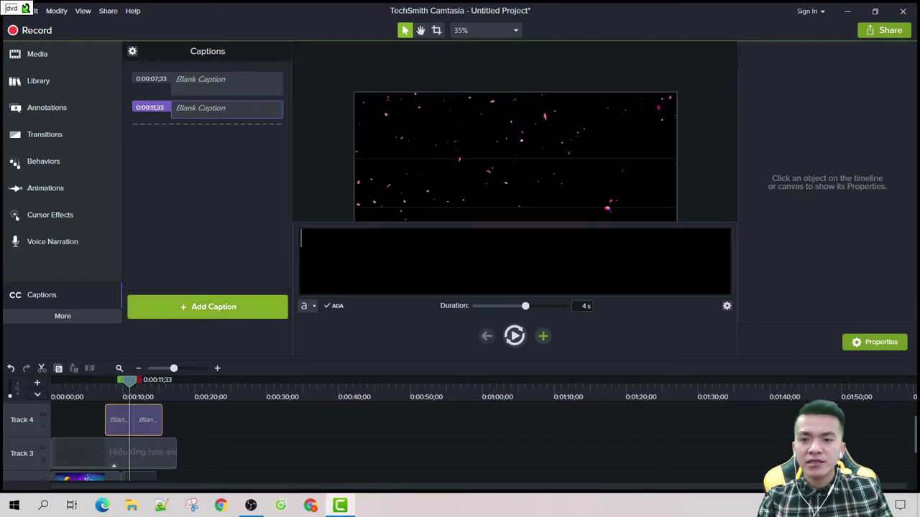
pyautogui.write('dddvsdvsvsdvdvd')
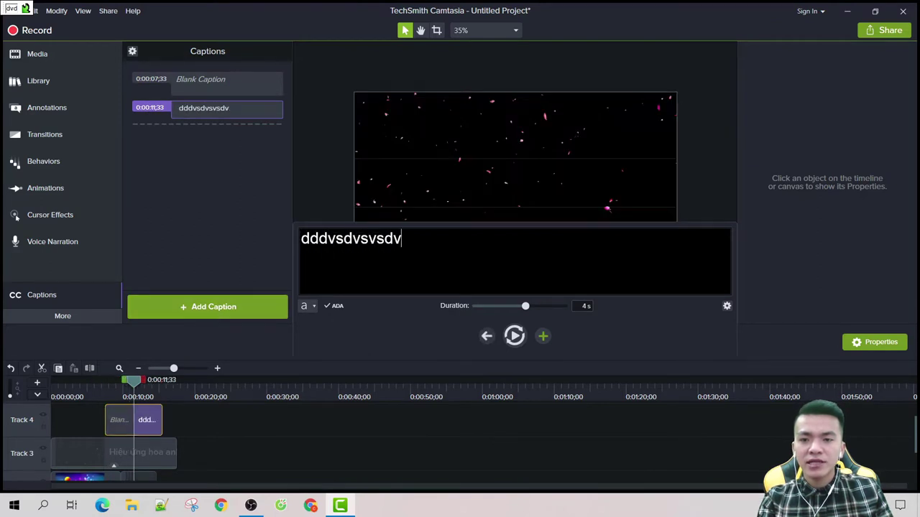
# Step: Add a third caption at 0:00:15;33 with the text "svassavaavsvvav" and close the caption editor
pyautogui.click(227, 317)
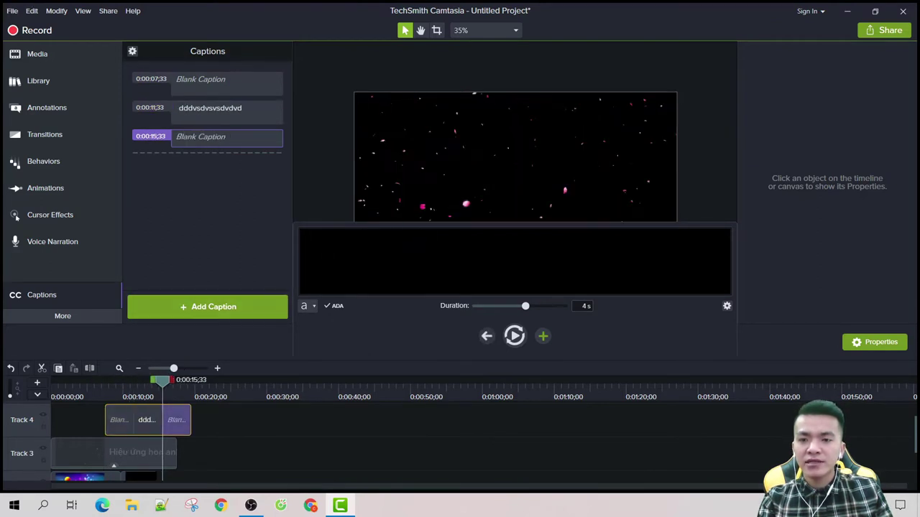
pyautogui.write('svassavaav')
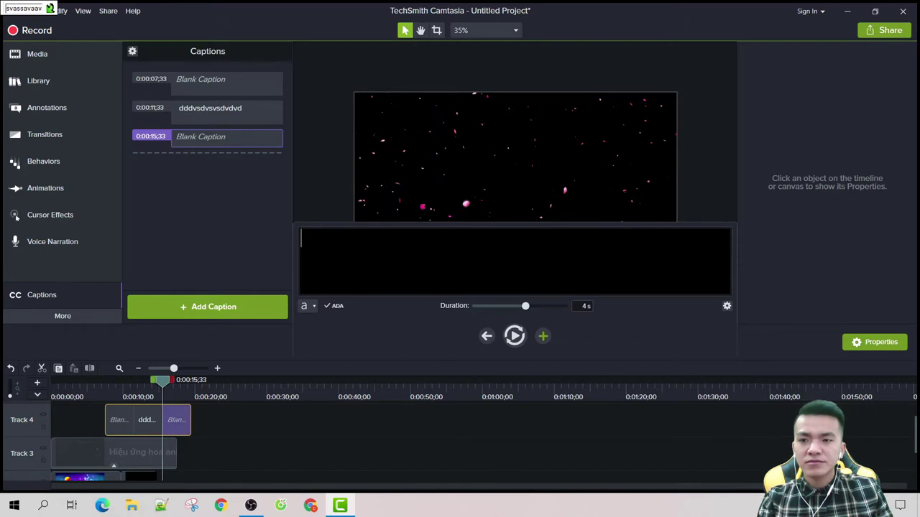
pyautogui.write('svvav')
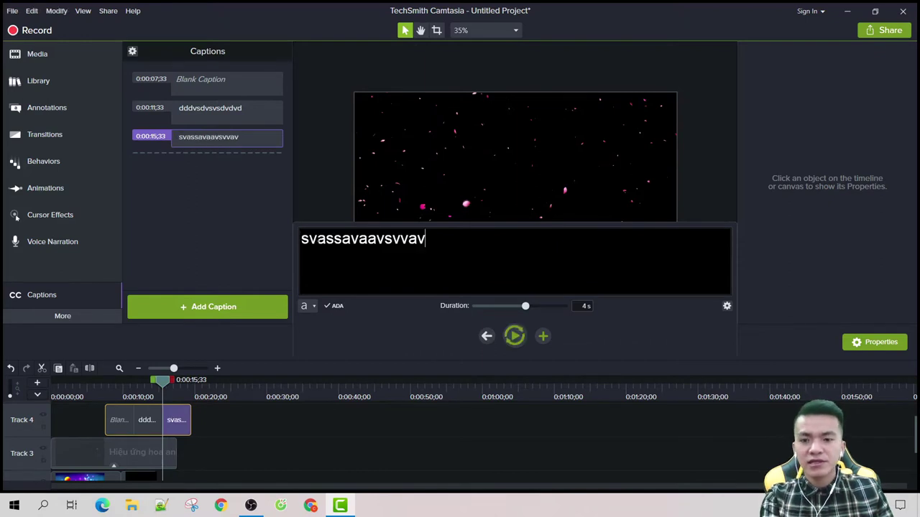
pyautogui.click(371, 312)
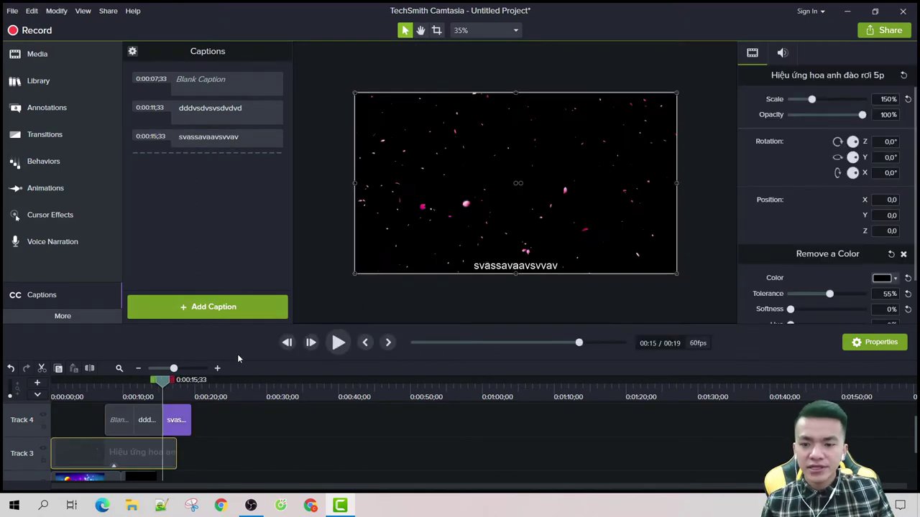
# Step: Move the caption group on Track 4 so that it starts at 0:00:00;32, and return the playhead to 0:00:00;57
pyautogui.moveTo(164, 388); pyautogui.dragTo(97, 421)
pyautogui.click(147, 420)
pyautogui.moveTo(148, 384); pyautogui.dragTo(57, 381)
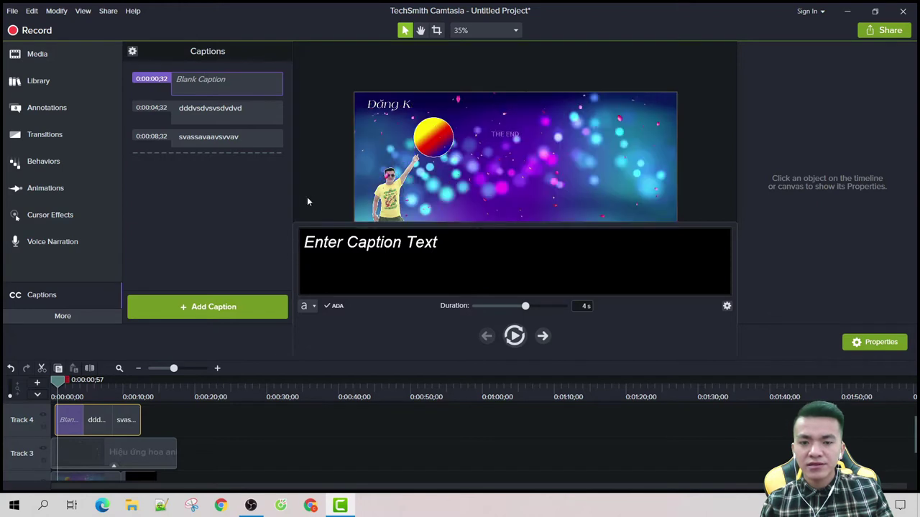
pyautogui.click(314, 191)
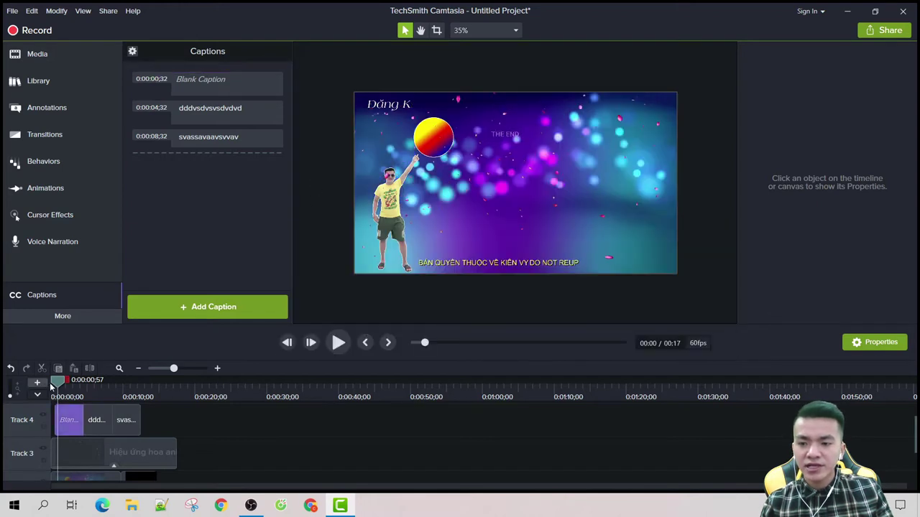
# Step: Move the playhead to 0:00:05;49 to view the second caption, and try to select its text on the canvas
pyautogui.moveTo(57, 384); pyautogui.dragTo(95, 404)
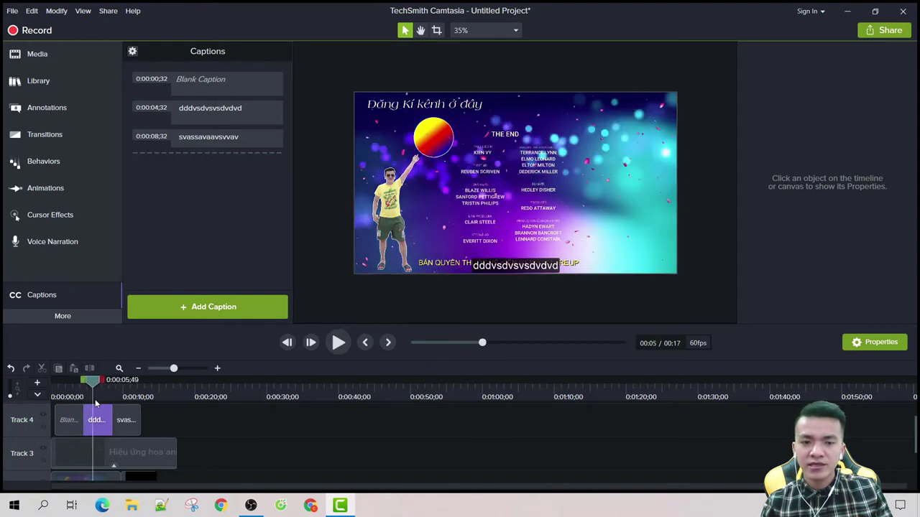
pyautogui.click(492, 270)
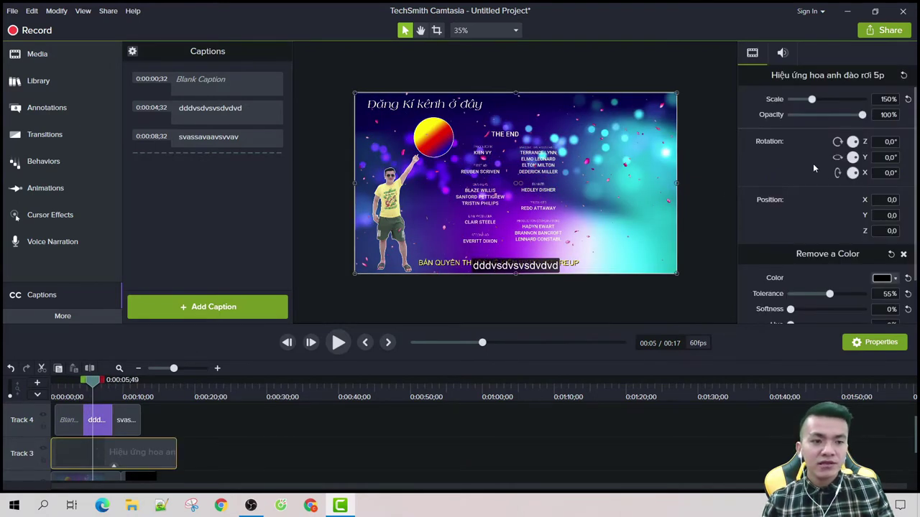
pyautogui.hotkey('ctrl', '-')
pyautogui.hotkey('ctrl', '+')
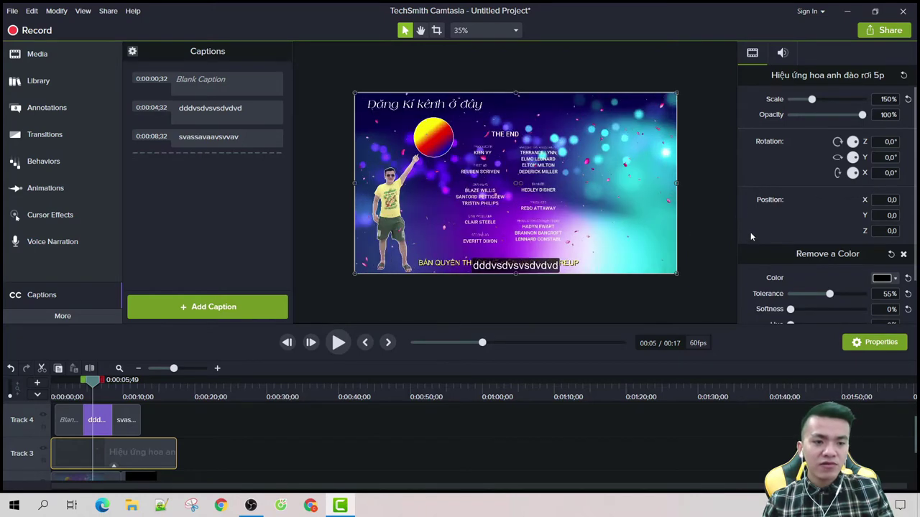
# Step: Set the global caption font size to 70 and lower the caption background fill's opacity until it is transparent
pyautogui.scroll(-1, 750, 230)
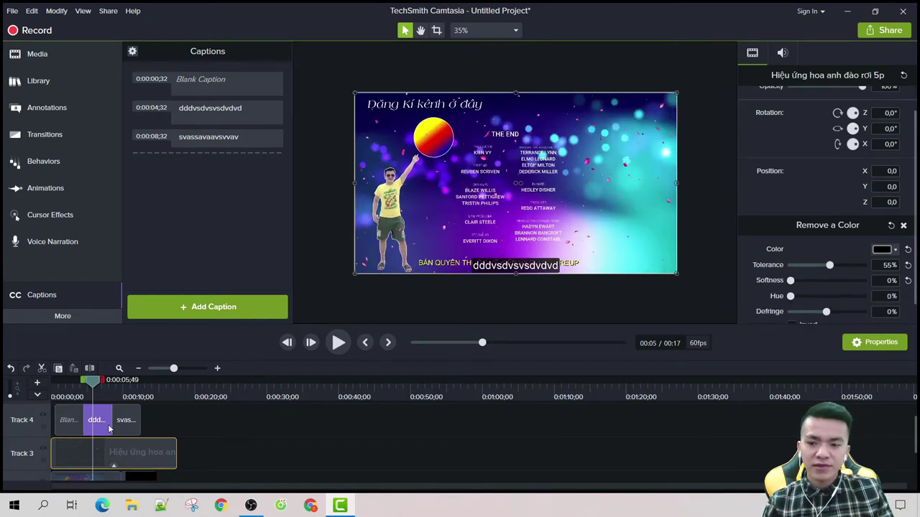
pyautogui.click(100, 428)
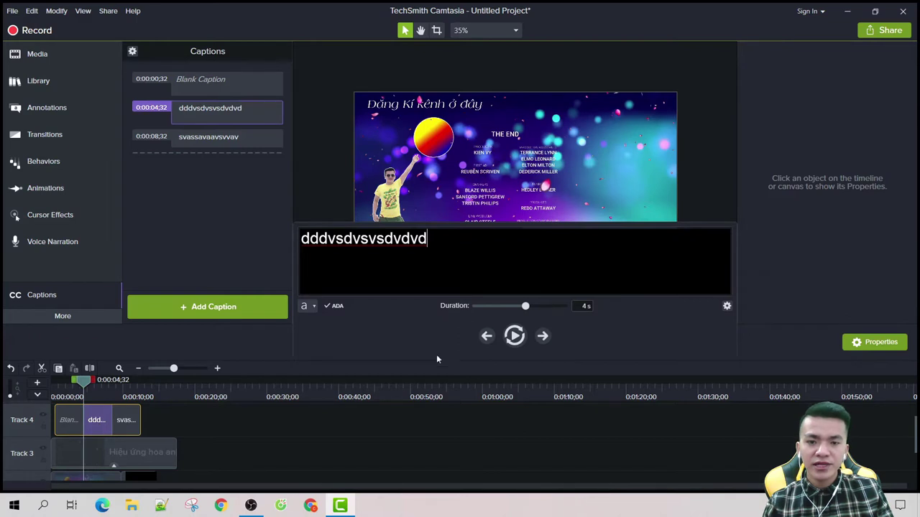
pyautogui.click(310, 307)
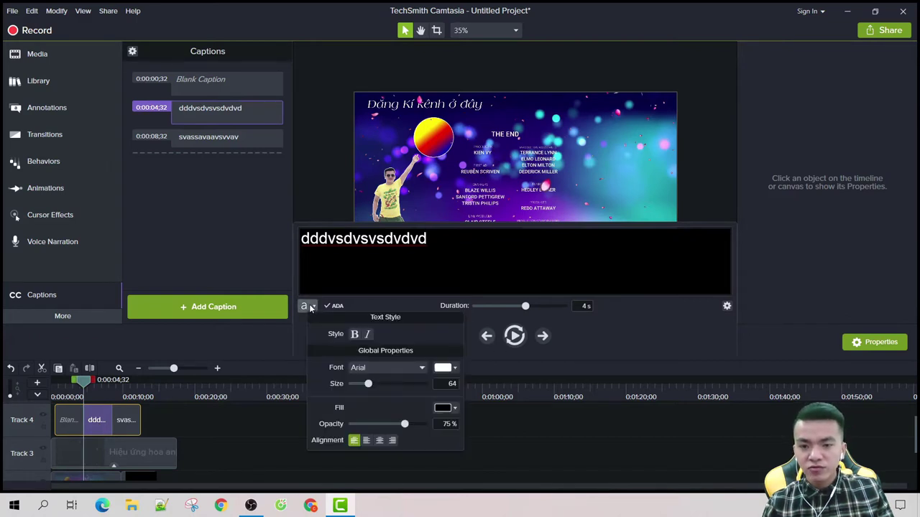
pyautogui.click(445, 408)
pyautogui.click(444, 408)
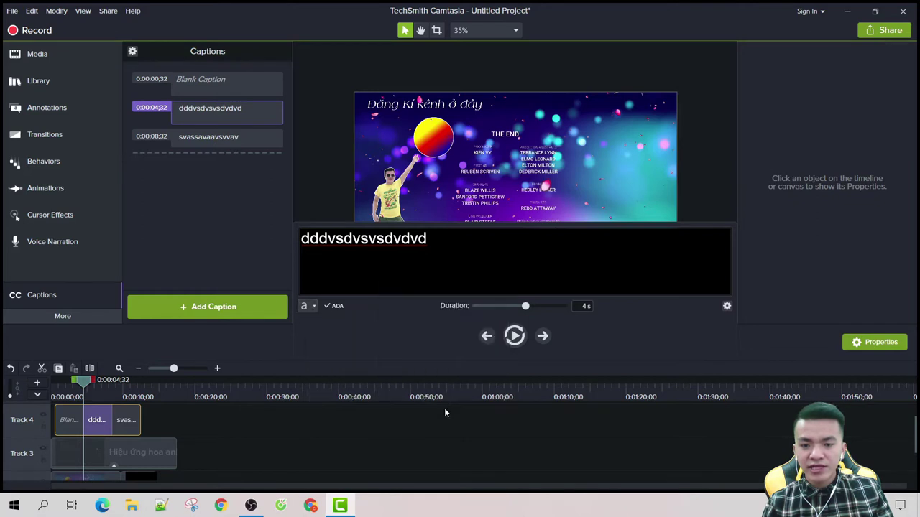
pyautogui.click(311, 307)
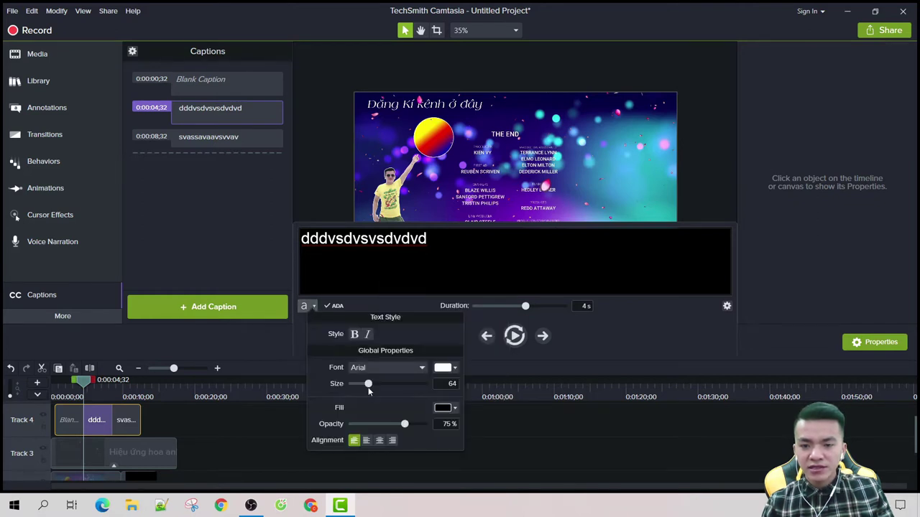
pyautogui.moveTo(368, 384); pyautogui.dragTo(370, 386)
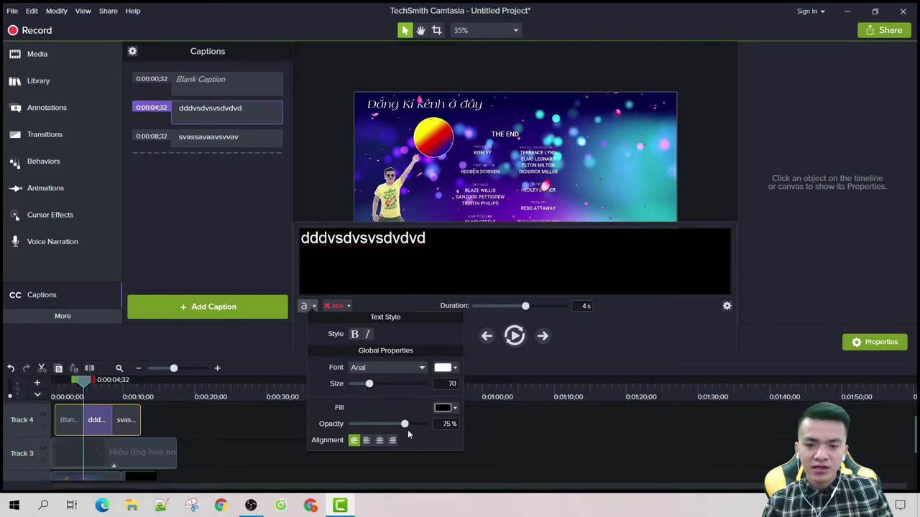
pyautogui.moveTo(407, 429); pyautogui.dragTo(351, 429)
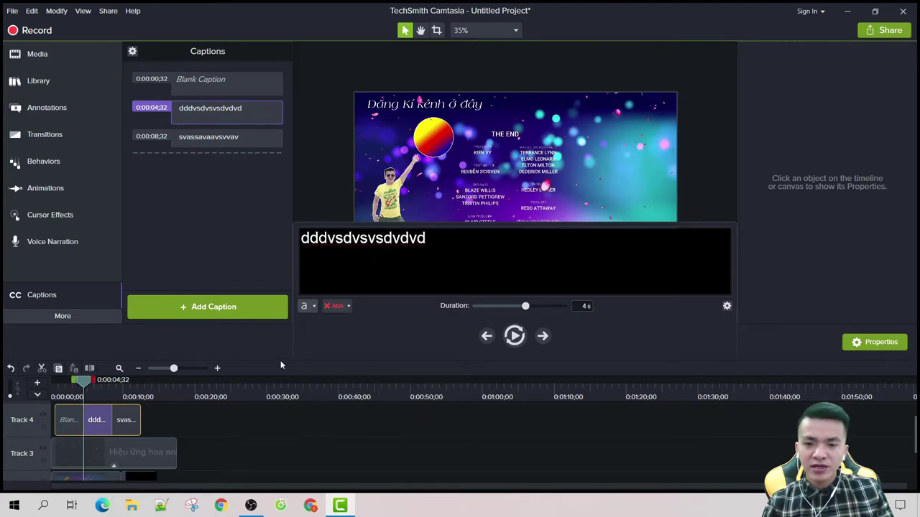
pyautogui.click(338, 212)
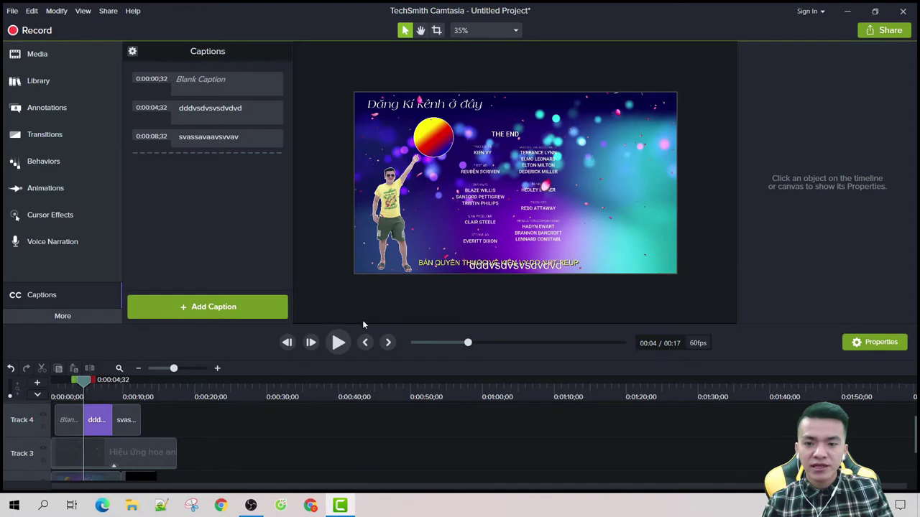
# Step: Shift the caption group on Track 4 to start at 0:00:00;52 and move the playhead to 0:00:06;08
pyautogui.moveTo(102, 413); pyautogui.dragTo(104, 413)
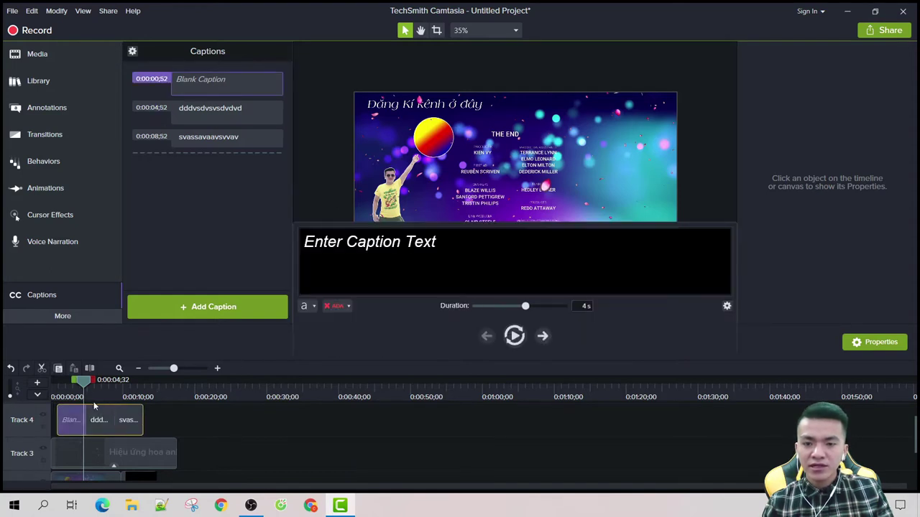
pyautogui.click(291, 231)
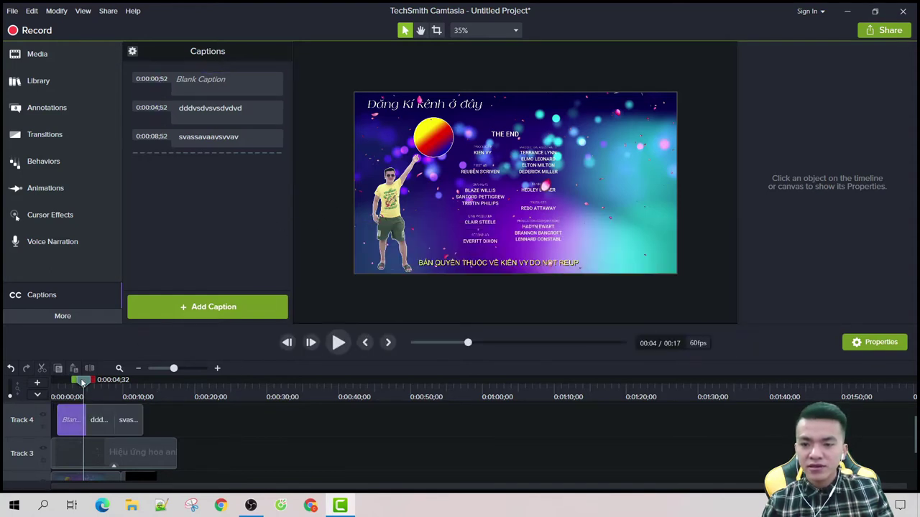
pyautogui.moveTo(83, 383); pyautogui.dragTo(95, 383)
pyautogui.click(492, 270)
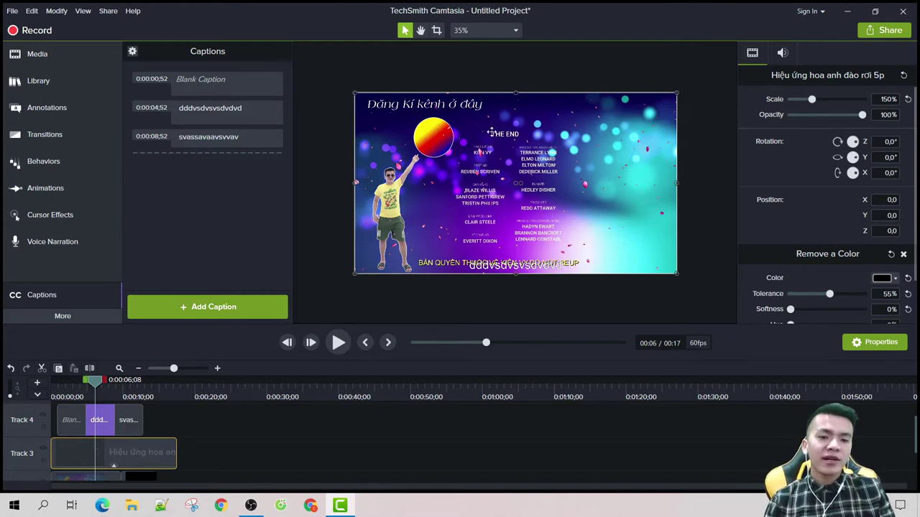
# Step: Examine the canvas dimension presets and the Custom size option in the project settings without applying any change
pyautogui.click(652, 307)
pyautogui.rightClick(653, 307)
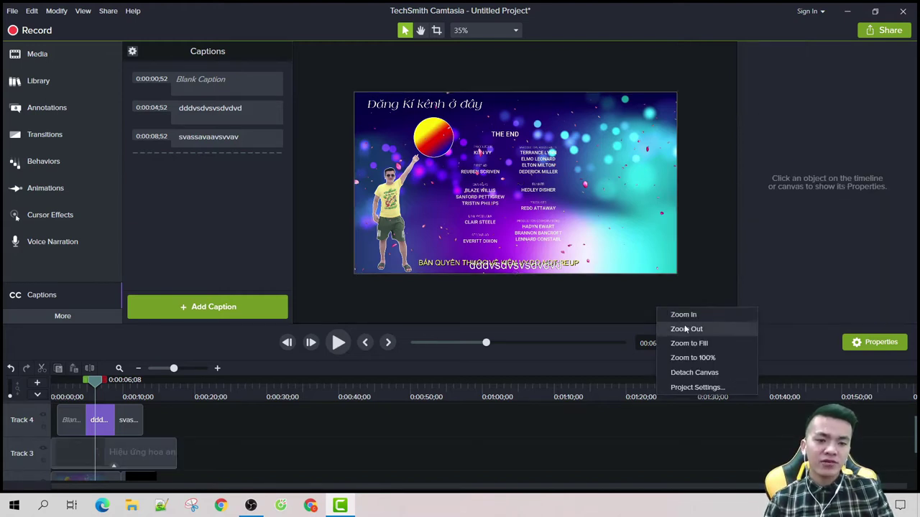
pyautogui.click(701, 387)
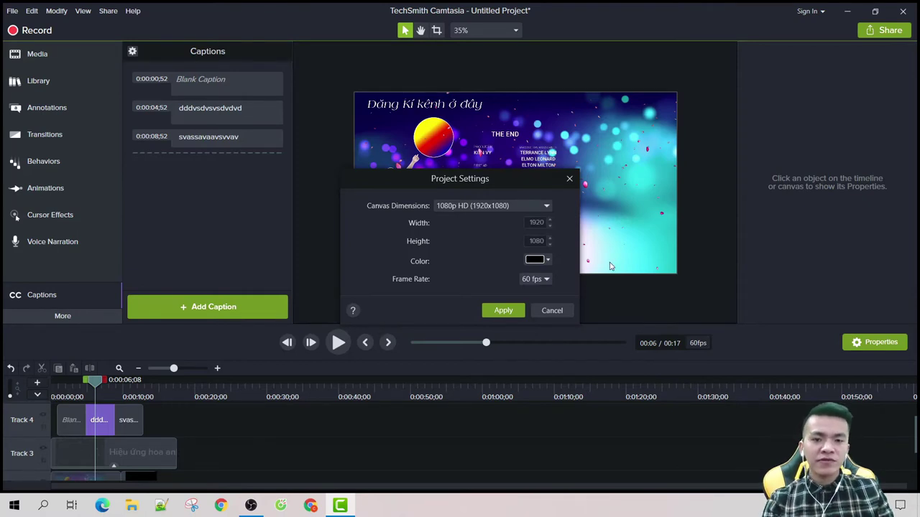
pyautogui.click(515, 210)
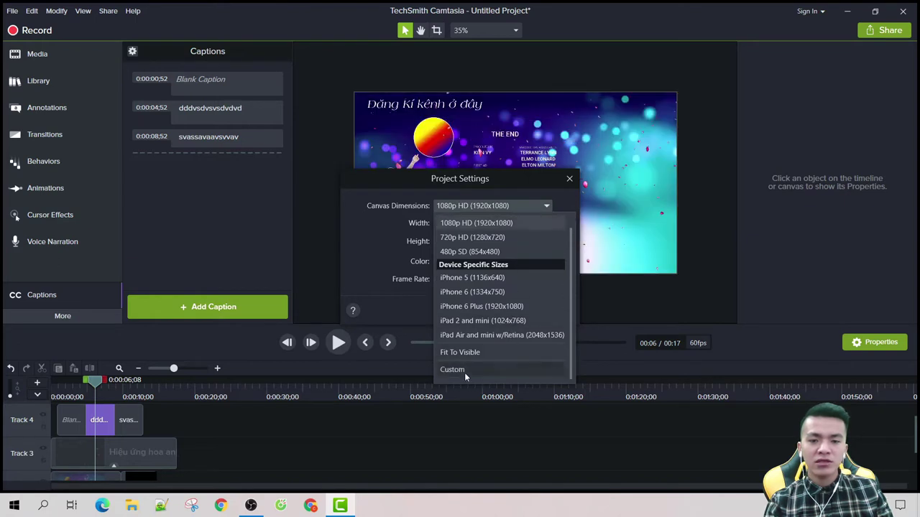
pyautogui.click(453, 370)
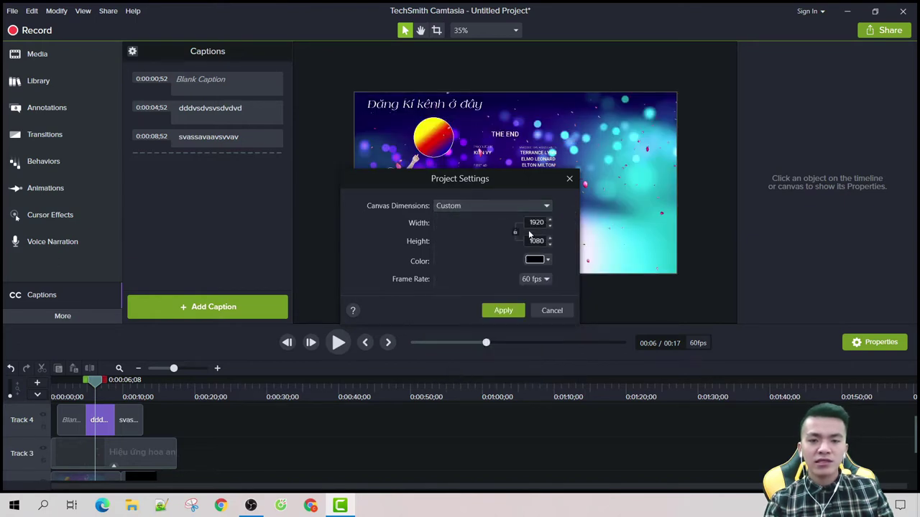
pyautogui.click(496, 205)
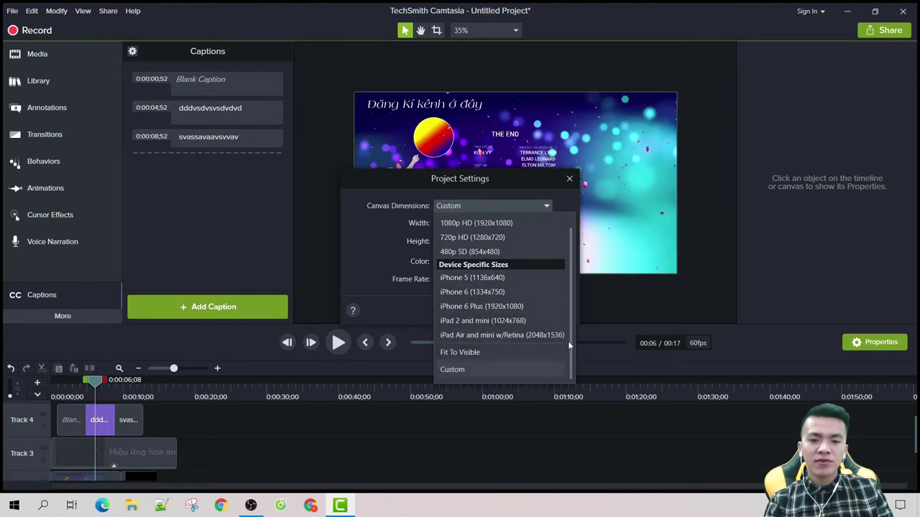
pyautogui.click(707, 237)
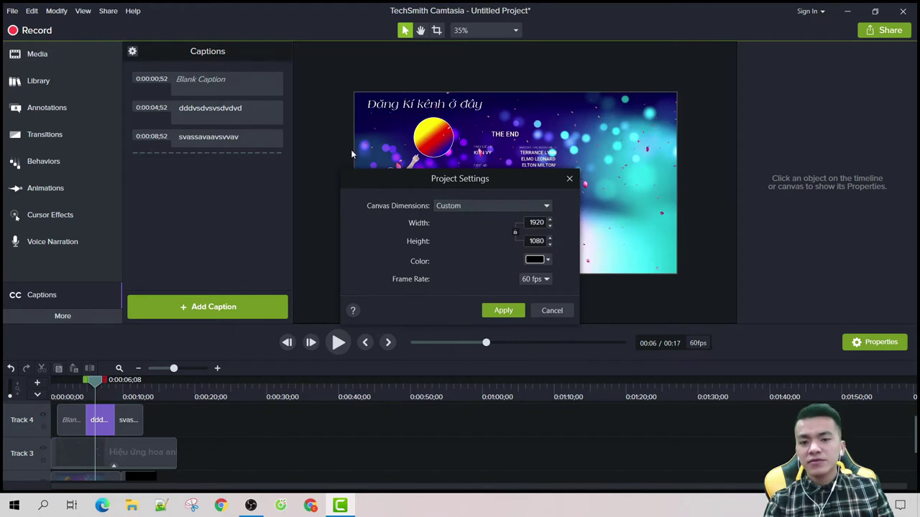
pyautogui.click(552, 310)
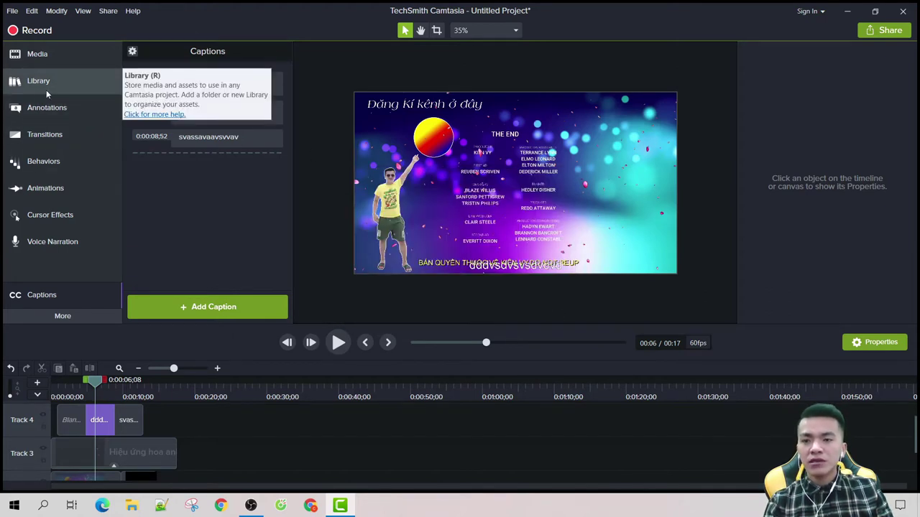
# Step: Look through the available text behaviors and delete the caption group from Track 4
pyautogui.click(53, 158)
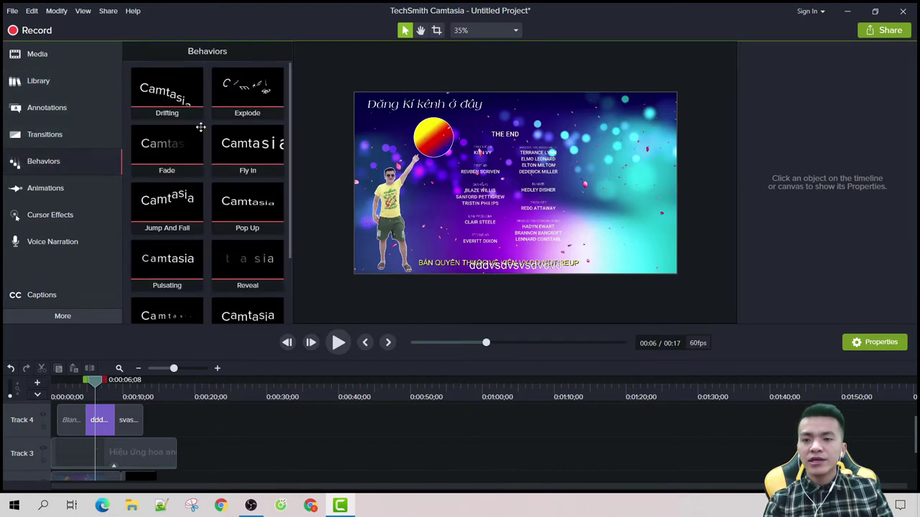
pyautogui.scroll(-2, 204, 158)
pyautogui.scroll(1, 204, 158)
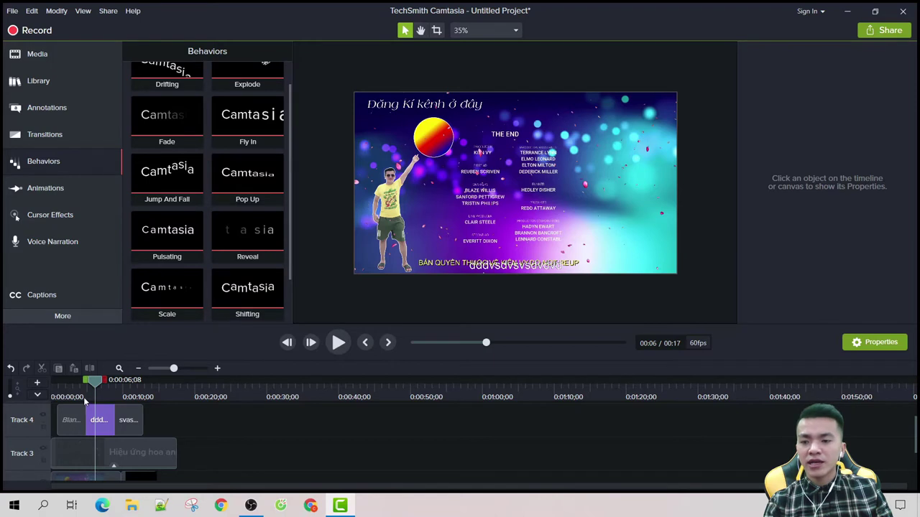
pyautogui.press('Delete')
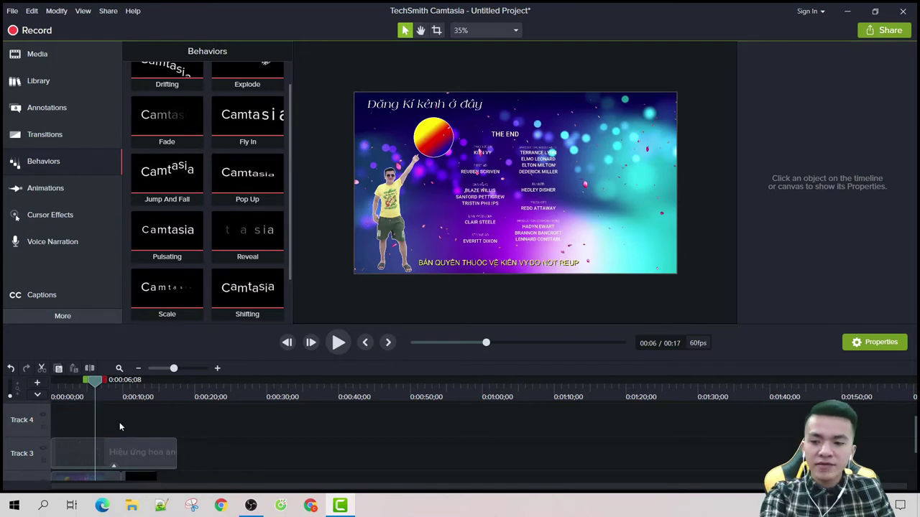
# Step: Add a plain text callout without a background to Track 4 and extend its clip to about 0:00:19
pyautogui.moveTo(99, 386); pyautogui.dragTo(60, 384)
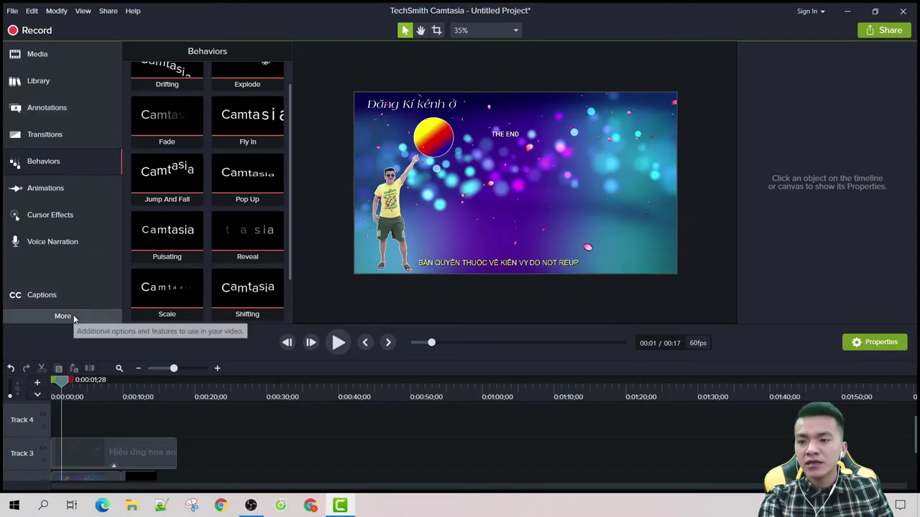
pyautogui.click(37, 54)
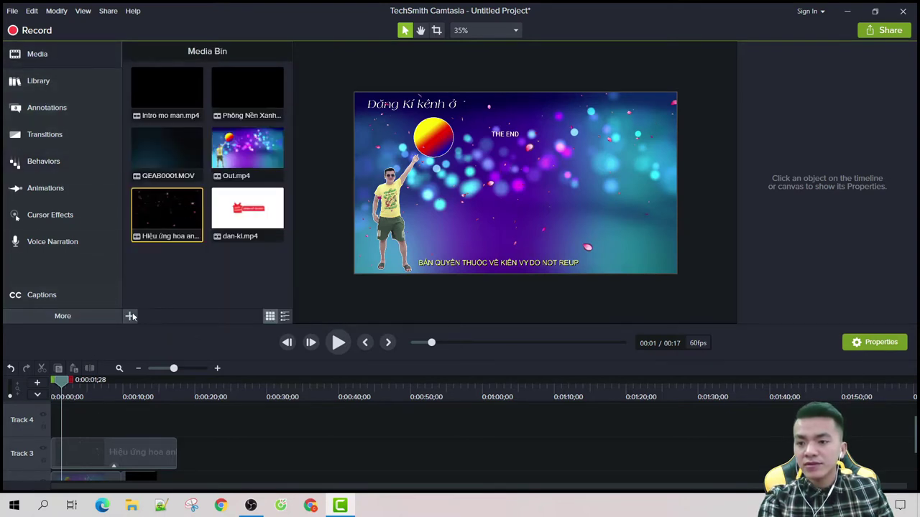
pyautogui.click(46, 141)
pyautogui.click(47, 109)
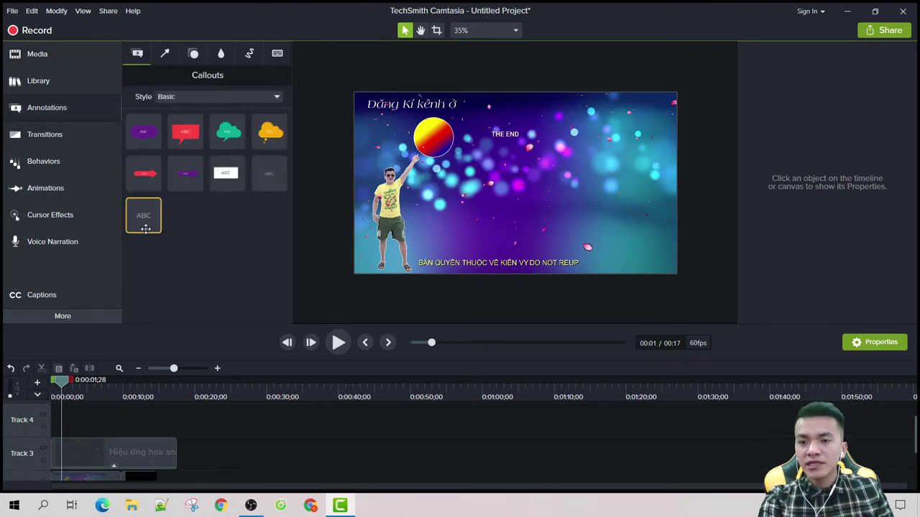
pyautogui.moveTo(143, 216); pyautogui.dragTo(79, 424)
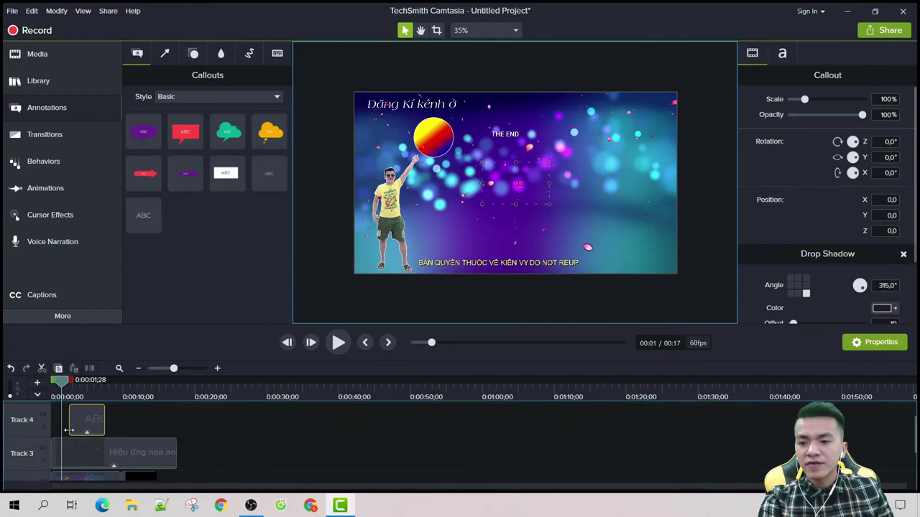
pyautogui.click(90, 397)
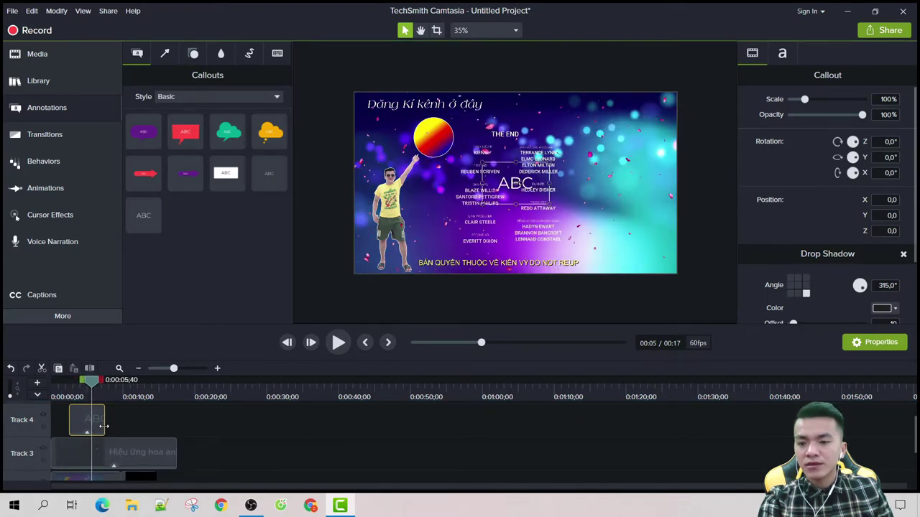
pyautogui.moveTo(104, 426); pyautogui.dragTo(190, 426)
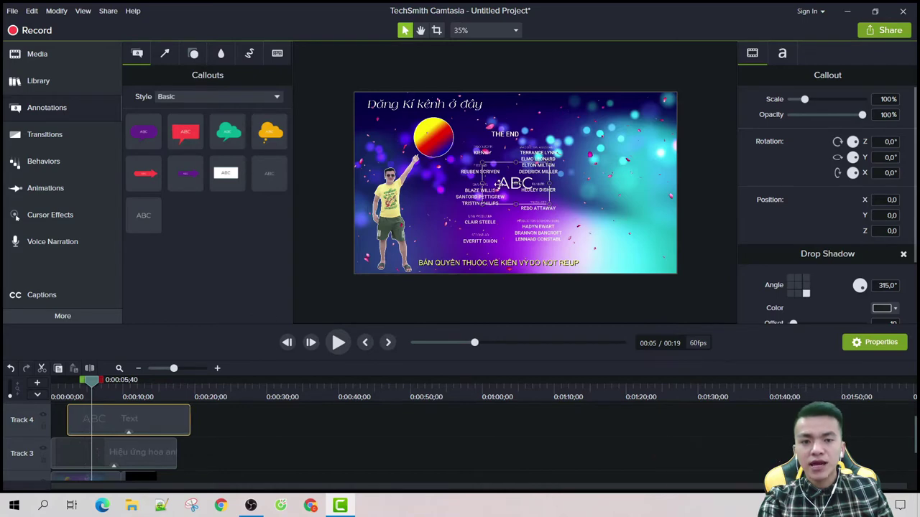
# Step: Replace the callout's placeholder text with "bbffdherje", widen its text box and place it over the lower credits
pyautogui.doubleClick(496, 184)
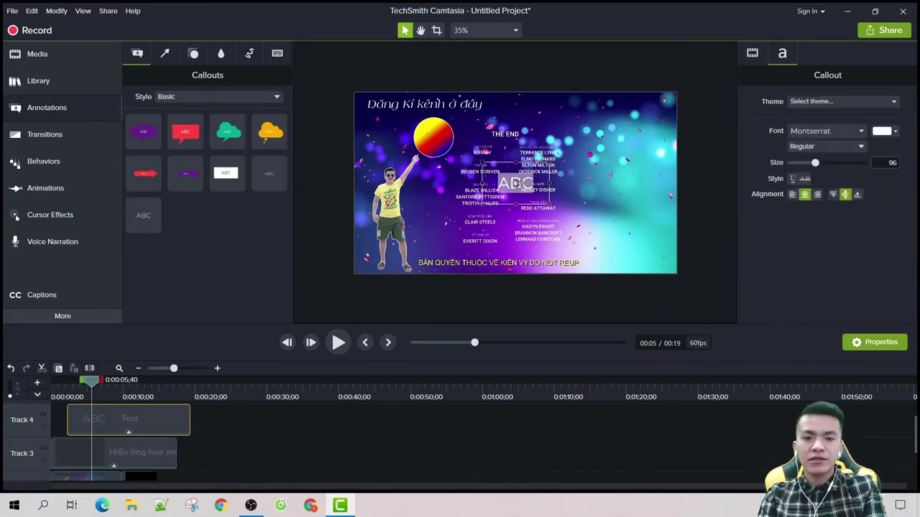
pyautogui.click(515, 184)
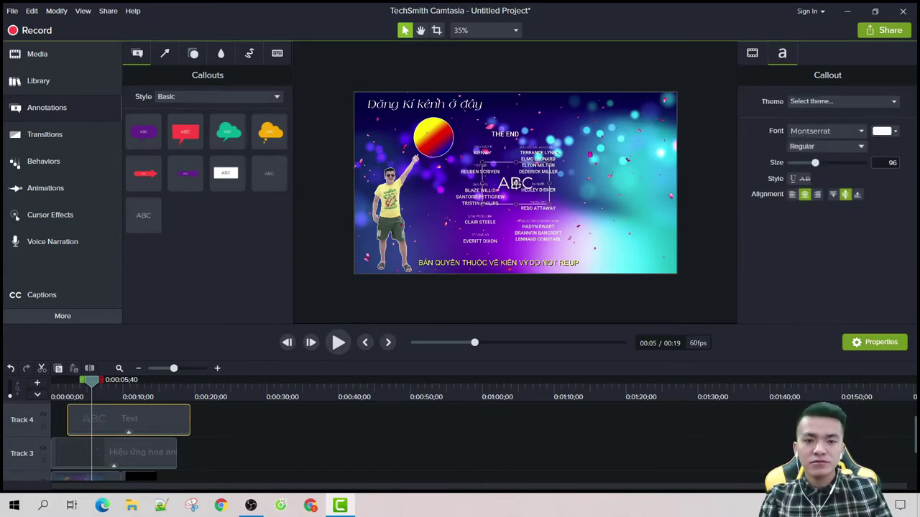
pyautogui.doubleClick(515, 184)
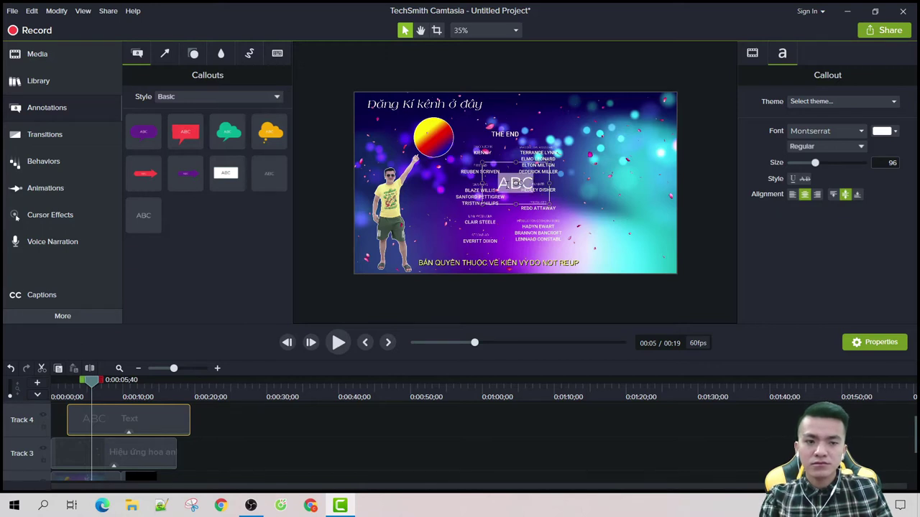
pyautogui.write('bbffdnerje')
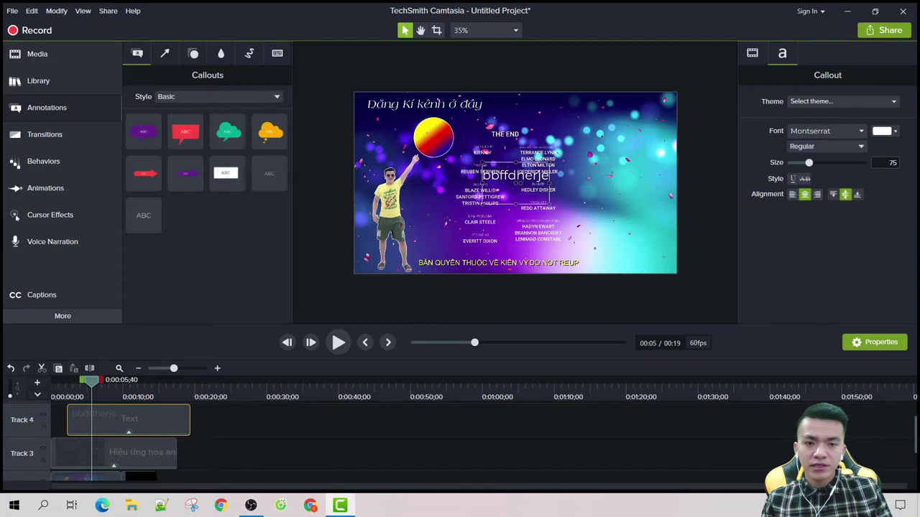
pyautogui.moveTo(549, 184); pyautogui.dragTo(527, 231)
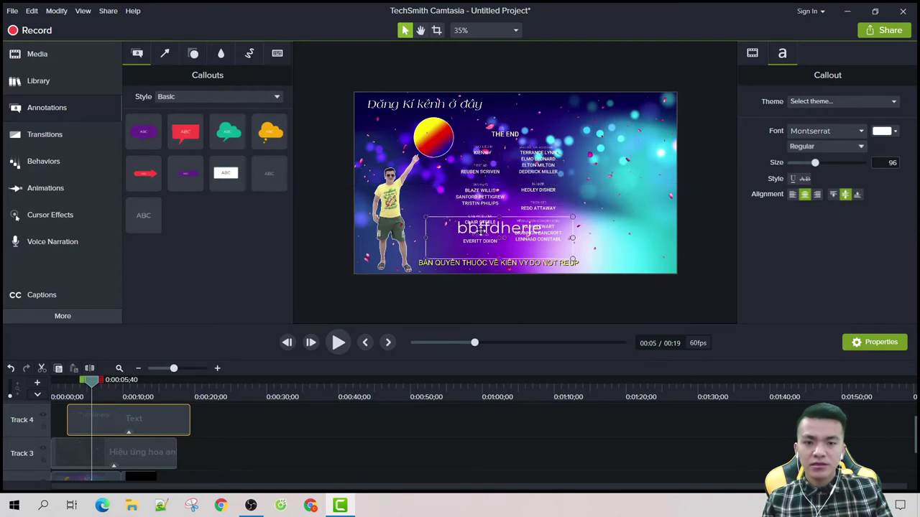
# Step: Move the text clip on Track 4 to the start of the timeline and place the callout just below the canvas centre
pyautogui.moveTo(78, 423); pyautogui.dragTo(24, 395)
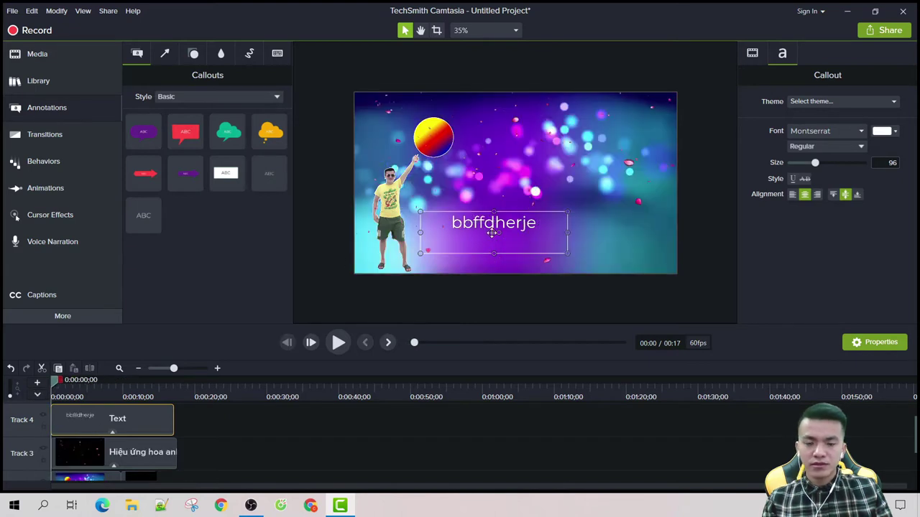
pyautogui.moveTo(493, 243); pyautogui.dragTo(501, 216)
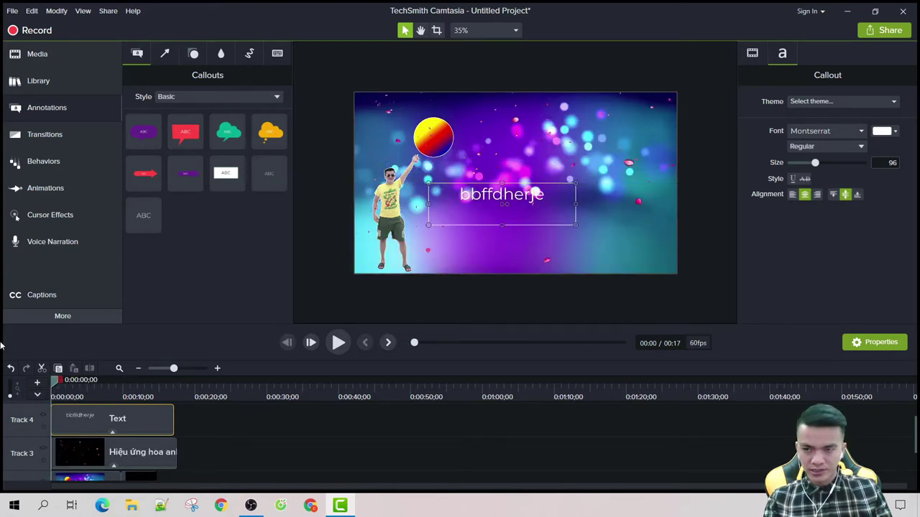
# Step: Apply the Drifting behavior to the text clip on Track 4 and play back its entrance animation
pyautogui.click(69, 137)
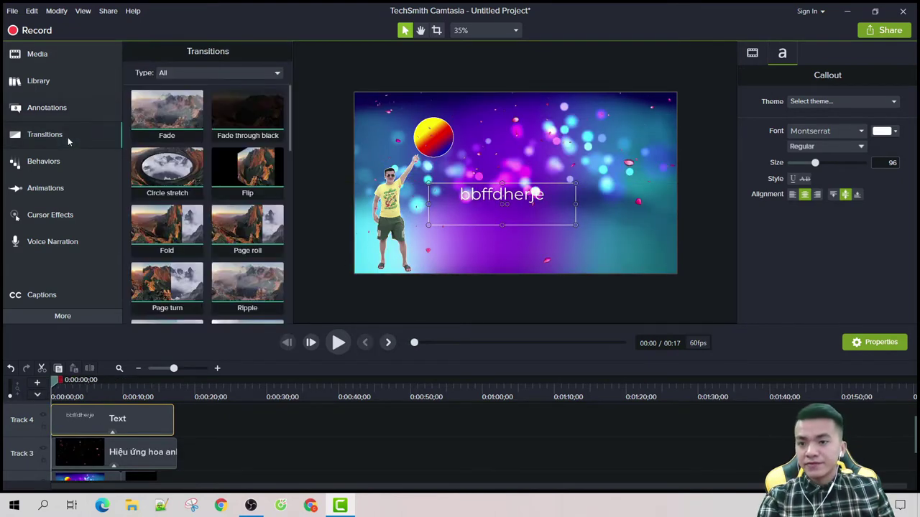
pyautogui.click(48, 164)
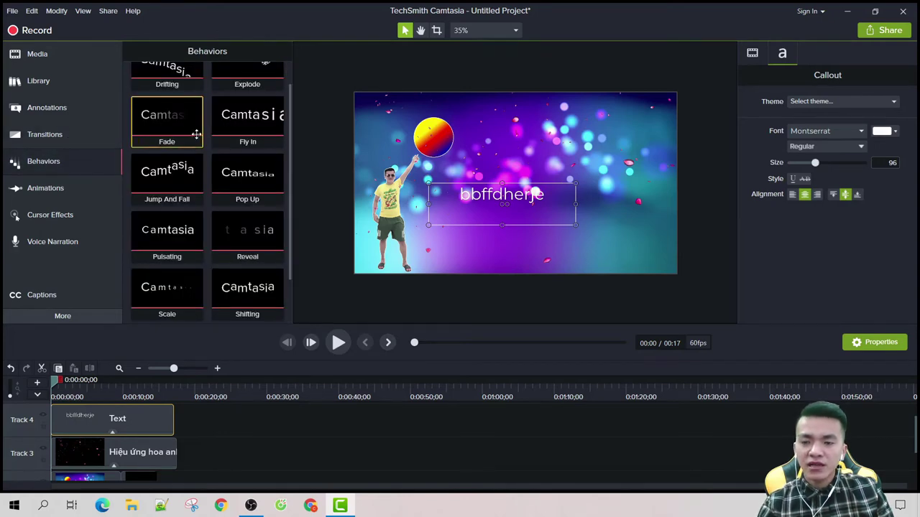
pyautogui.scroll(1, 198, 140)
pyautogui.moveTo(166, 90); pyautogui.dragTo(92, 417)
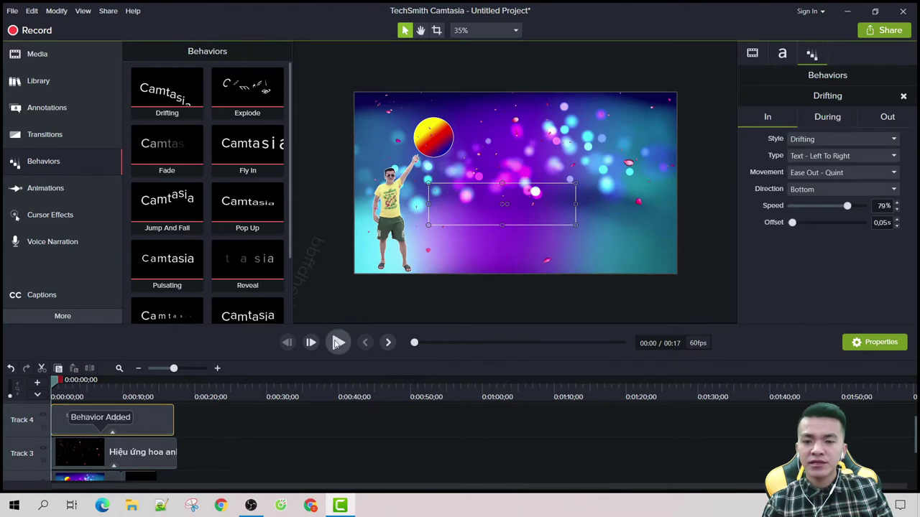
pyautogui.click(338, 343)
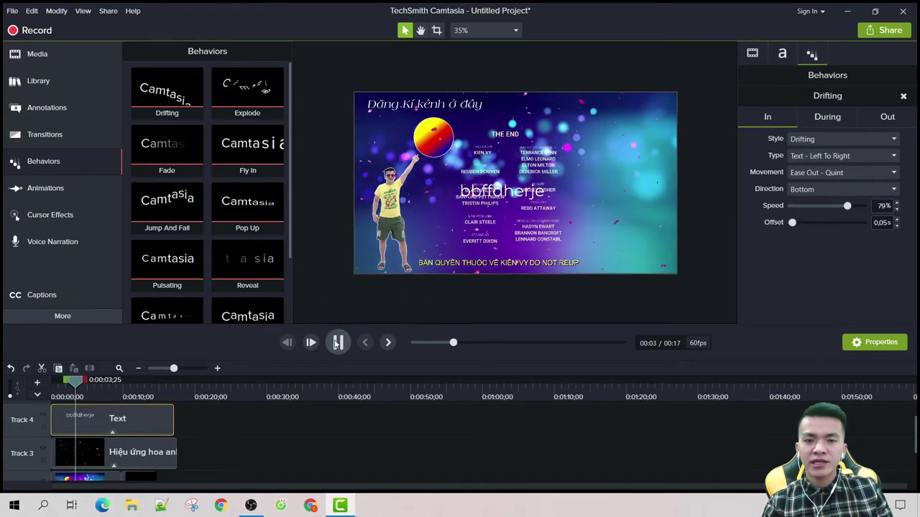
pyautogui.press('space')
# Step: Move the text callout to the right part of the canvas and delete the Out clip from Track 2
pyautogui.moveTo(441, 215); pyautogui.dragTo(557, 196)
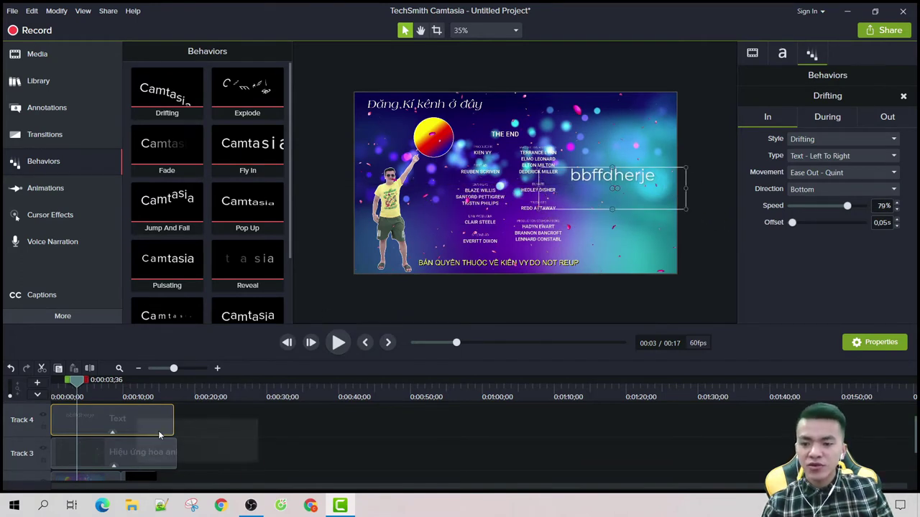
pyautogui.scroll(-3, 144, 438)
pyautogui.click(109, 427)
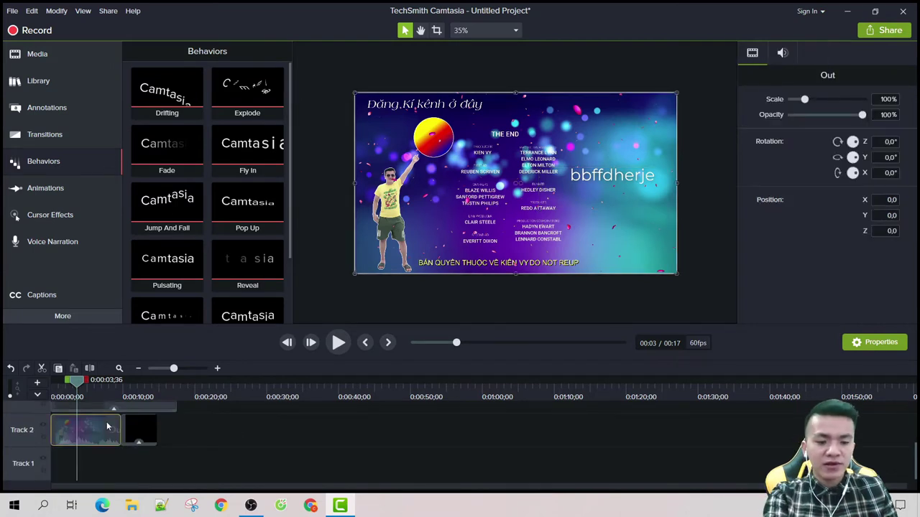
pyautogui.press('Delete')
# Step: Change the project's canvas color from black to a dusty pink and apply the project settings
pyautogui.rightClick(487, 230)
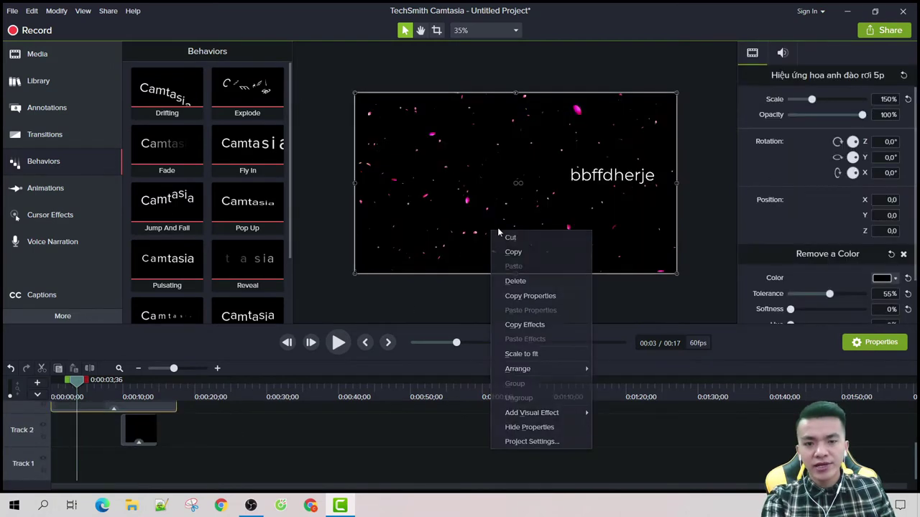
pyautogui.click(519, 441)
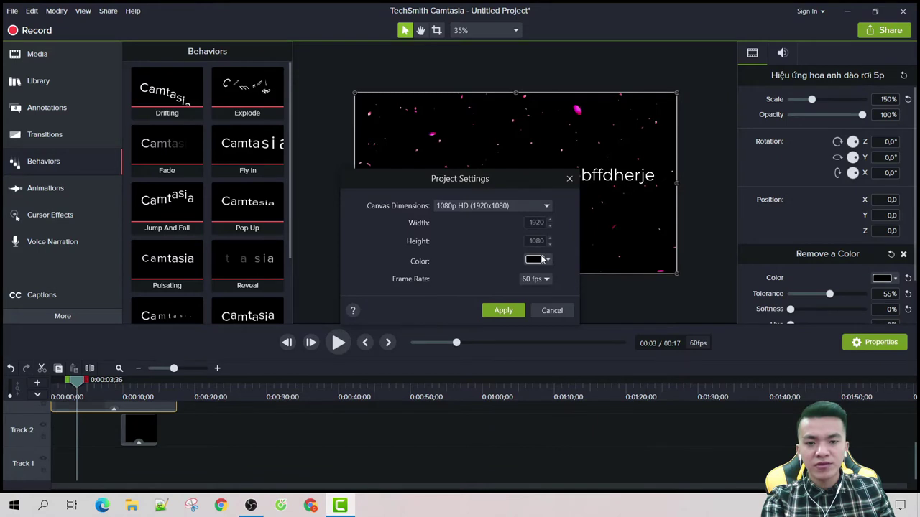
pyautogui.click(542, 260)
pyautogui.moveTo(536, 328); pyautogui.dragTo(557, 327)
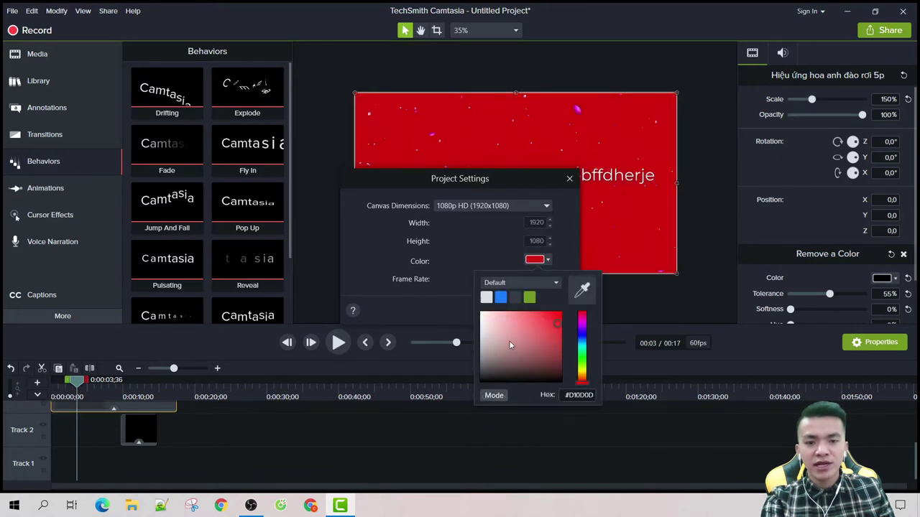
pyautogui.moveTo(510, 346); pyautogui.dragTo(494, 316)
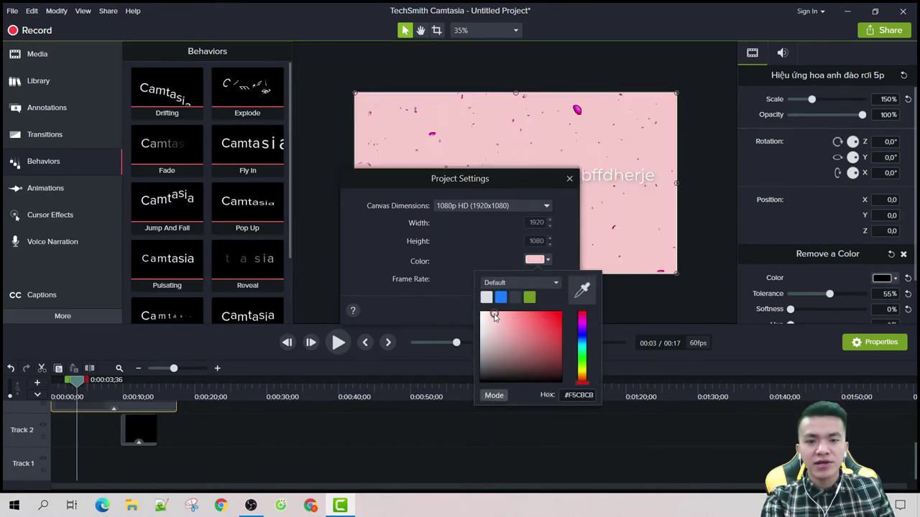
pyautogui.click(502, 330)
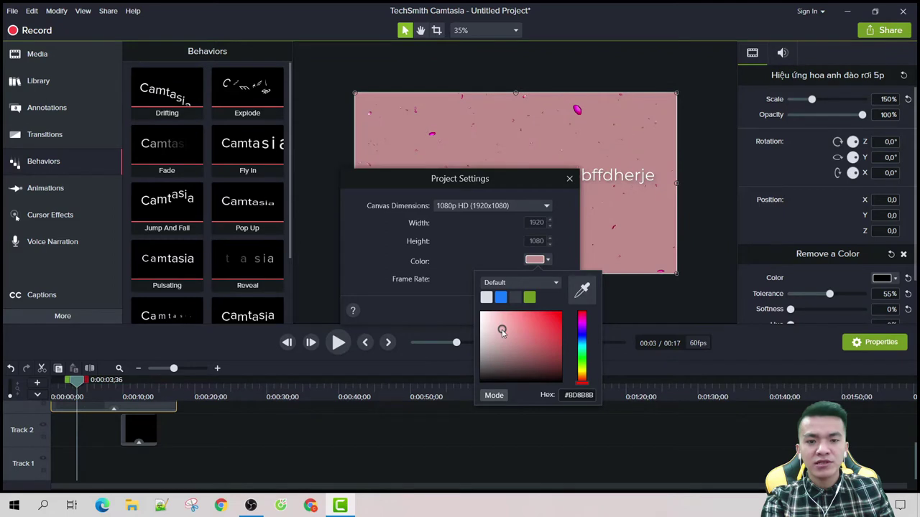
pyautogui.click(622, 322)
pyautogui.click(507, 315)
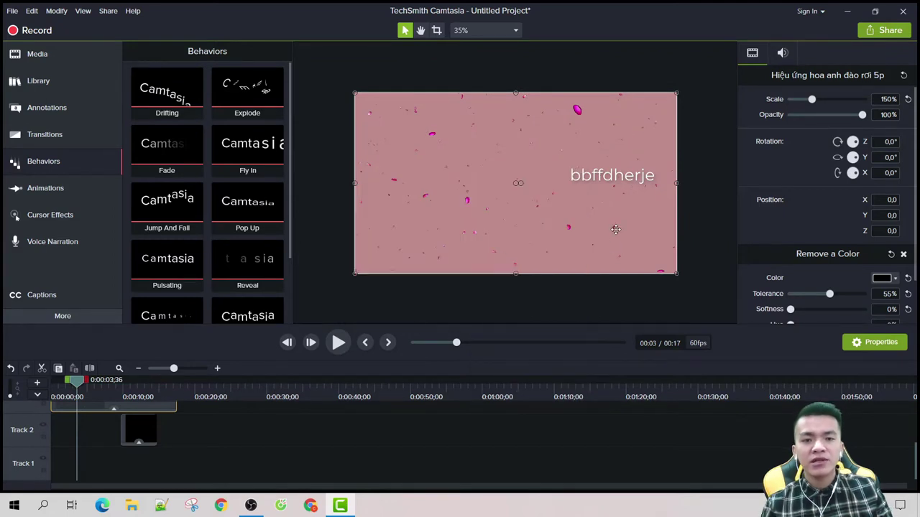
# Step: Place the text callout just below the canvas centre and play back its Drifting animation
pyautogui.moveTo(618, 176); pyautogui.dragTo(500, 191)
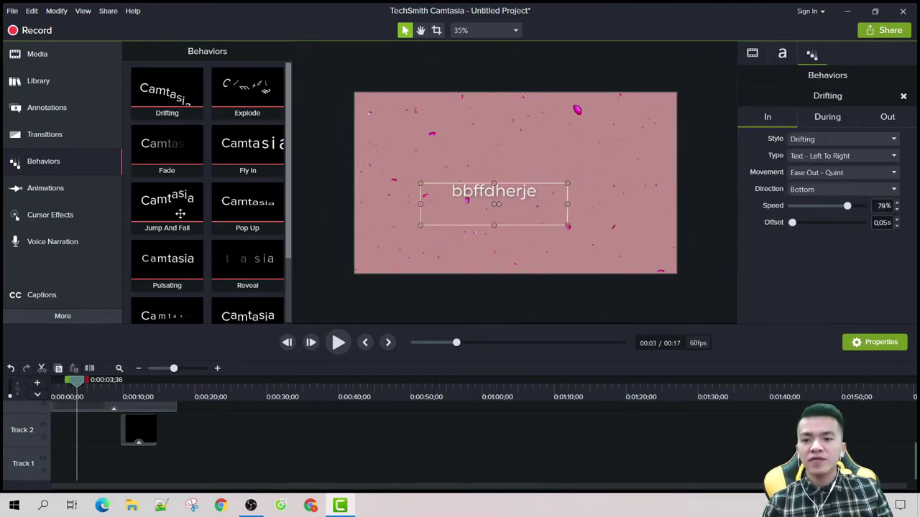
pyautogui.scroll(-1, 181, 213)
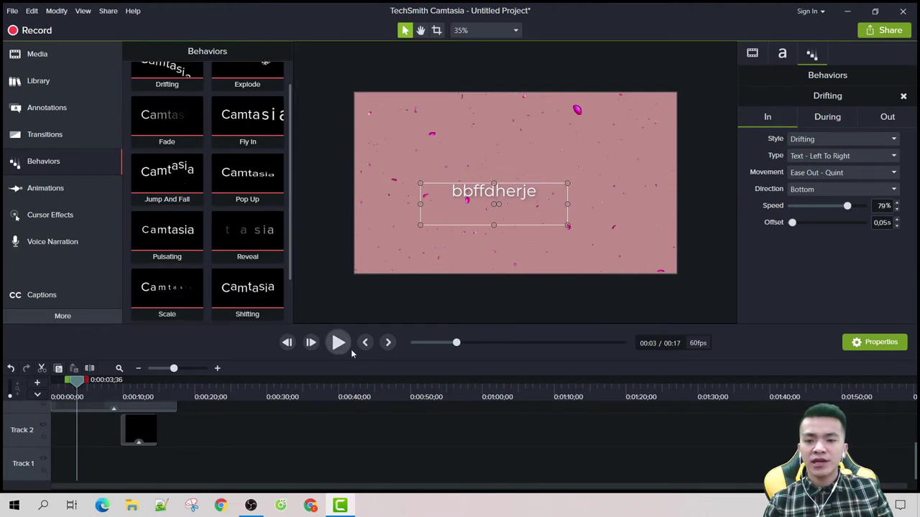
pyautogui.click(341, 346)
pyautogui.click(339, 343)
pyautogui.click(338, 342)
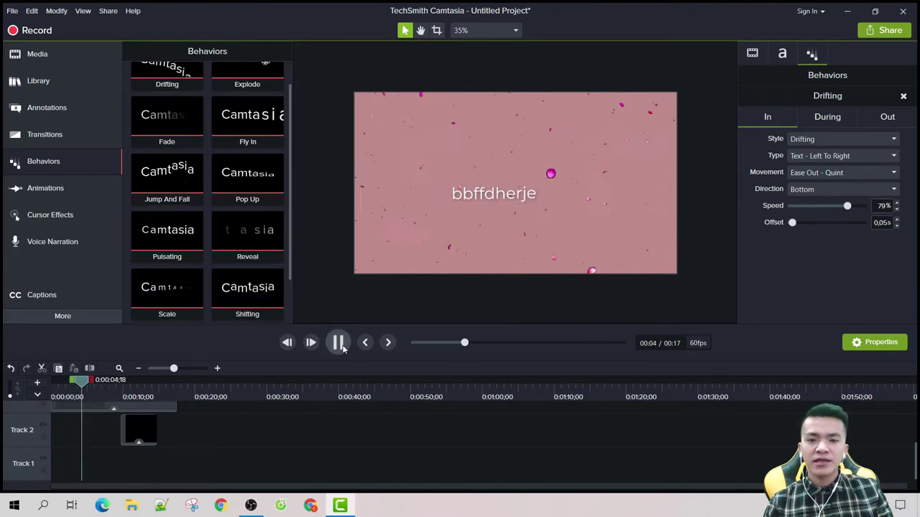
# Step: Look through the remaining text behaviors and show the During settings of the Drifting behavior
pyautogui.scroll(-1, 172, 244)
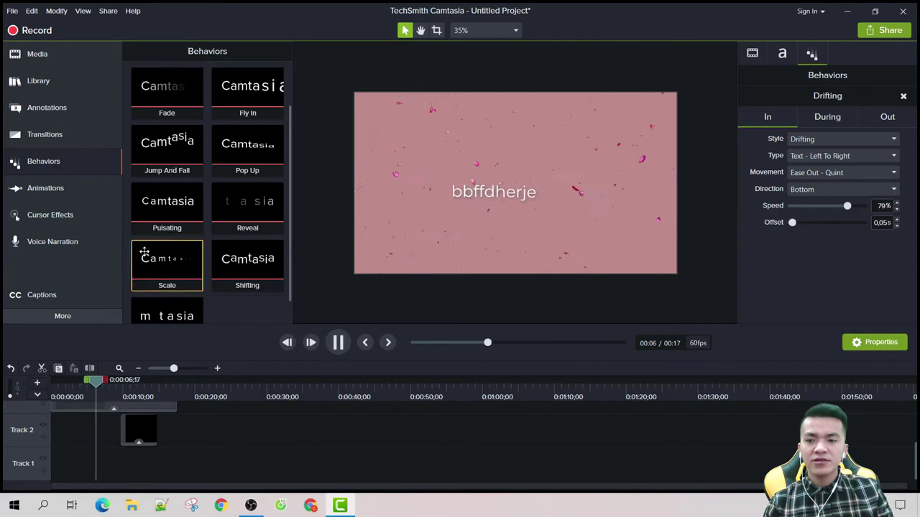
pyautogui.scroll(-1, 187, 253)
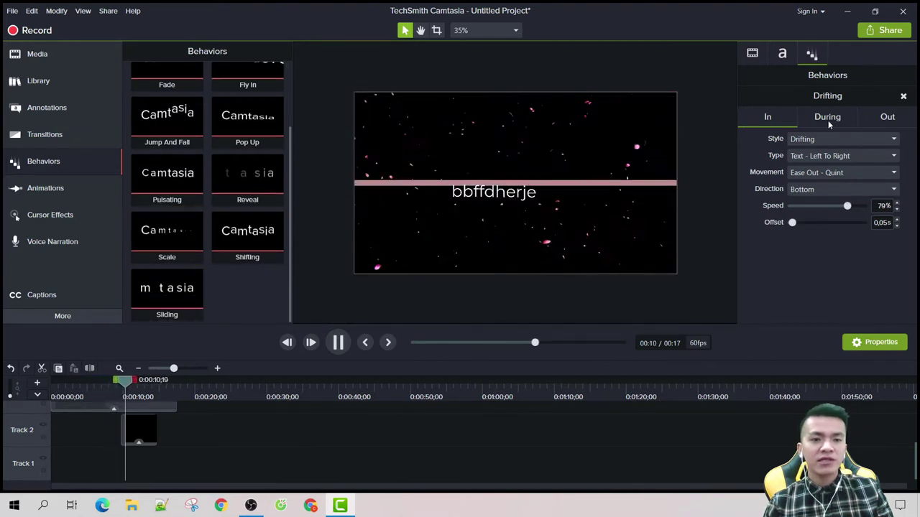
pyautogui.click(828, 121)
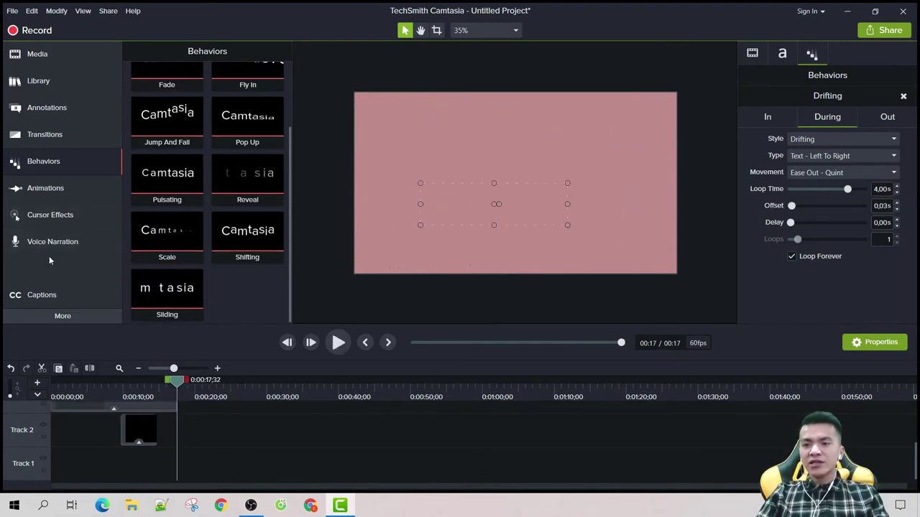
# Step: Examine the voice narration options, then the general and left-click cursor effects, with the playhead at about 0:00:08
pyautogui.click(84, 243)
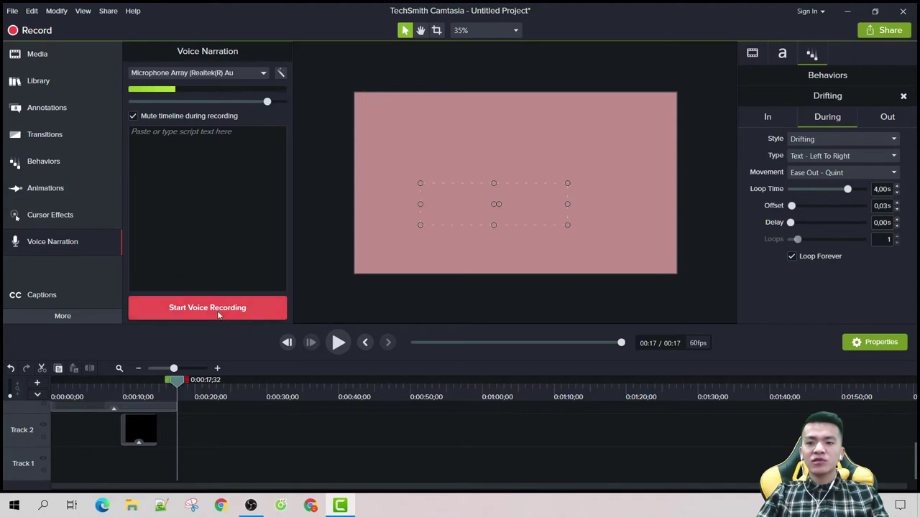
pyautogui.click(329, 271)
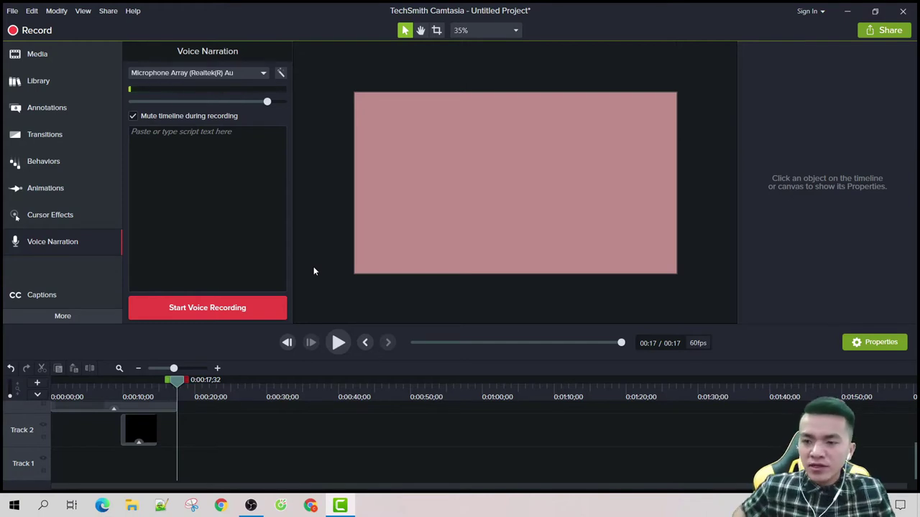
pyautogui.click(34, 214)
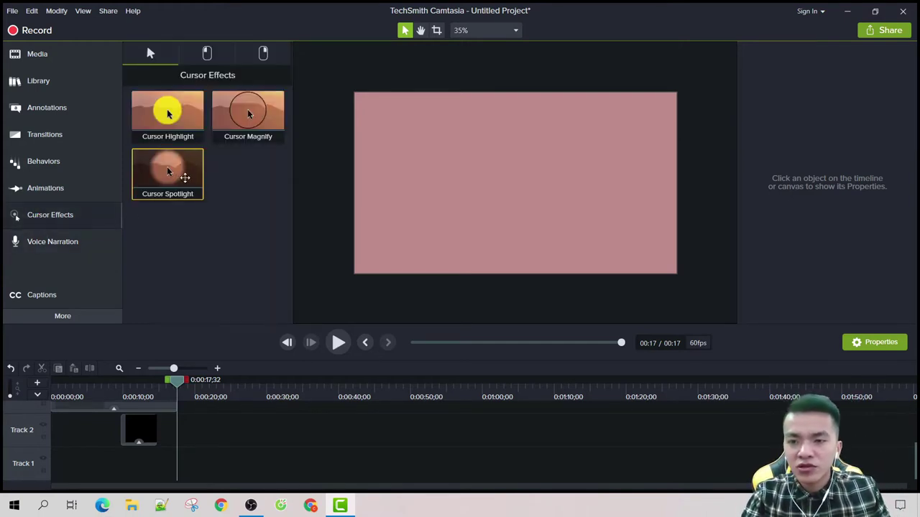
pyautogui.moveTo(180, 386); pyautogui.dragTo(112, 383)
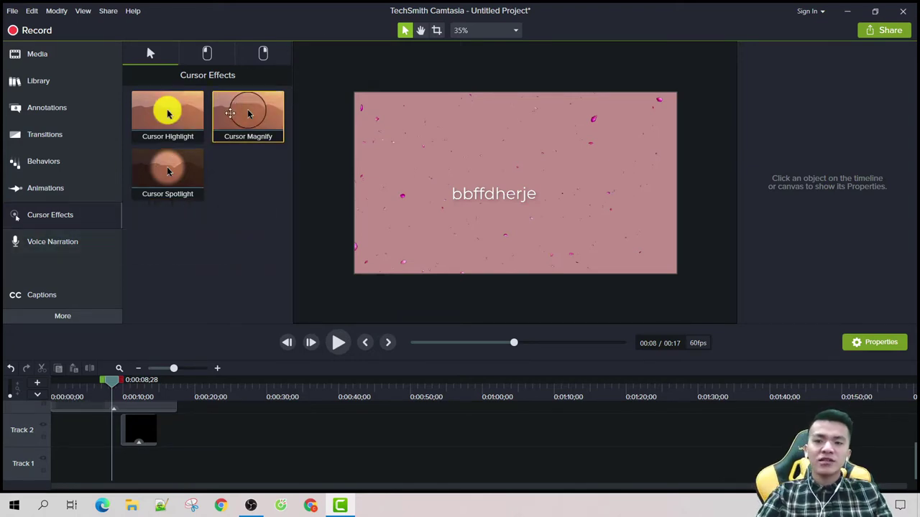
pyautogui.click(206, 54)
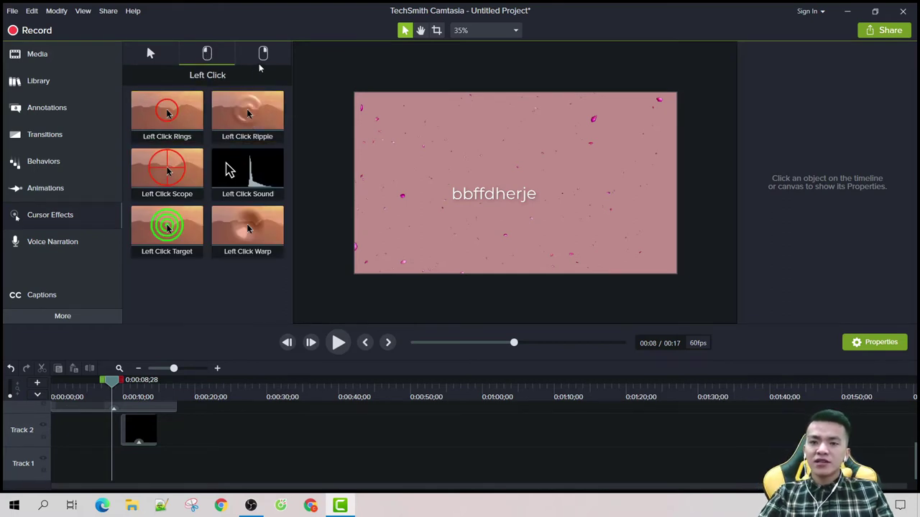
pyautogui.click(150, 54)
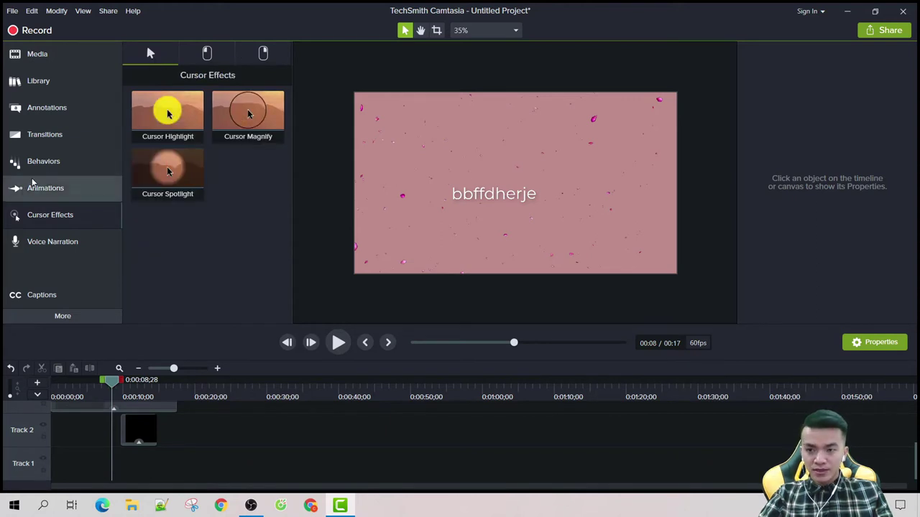
# Step: Look through the available transitions, from Fade and Page roll to Stretch, Dissolve and Pixelate
pyautogui.click(37, 133)
pyautogui.scroll(-2, 158, 209)
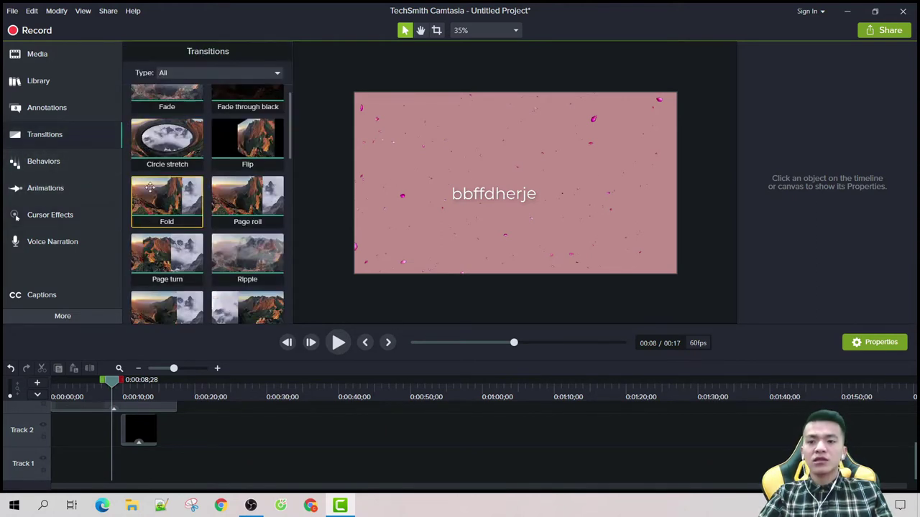
pyautogui.scroll(2, 168, 238)
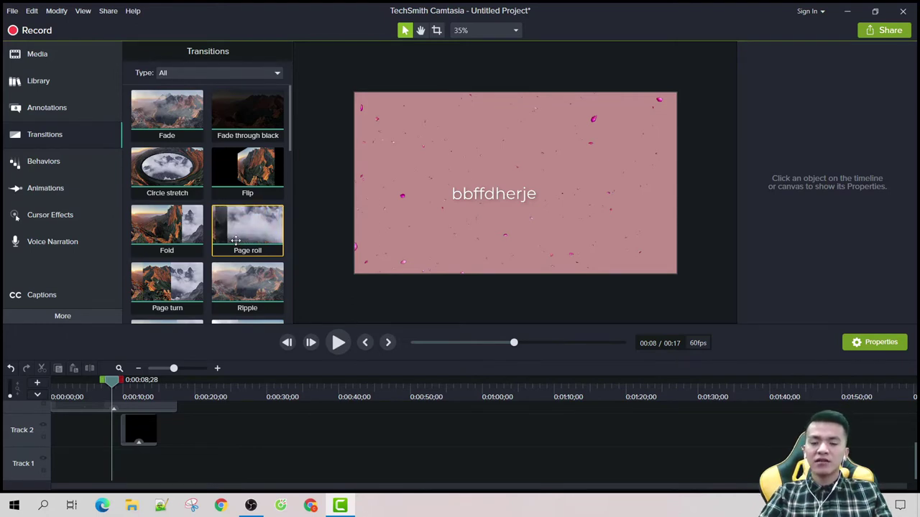
pyautogui.scroll(-2, 235, 241)
pyautogui.scroll(-2, 231, 242)
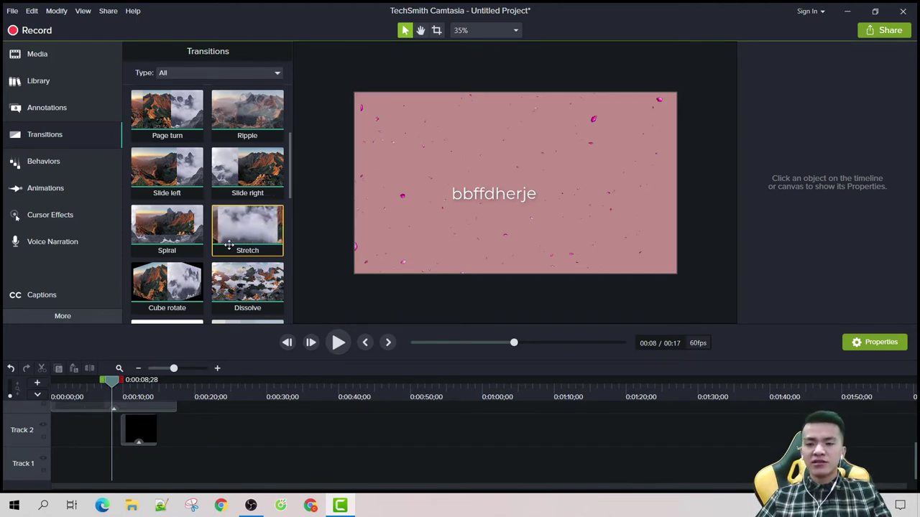
pyautogui.scroll(-4, 228, 245)
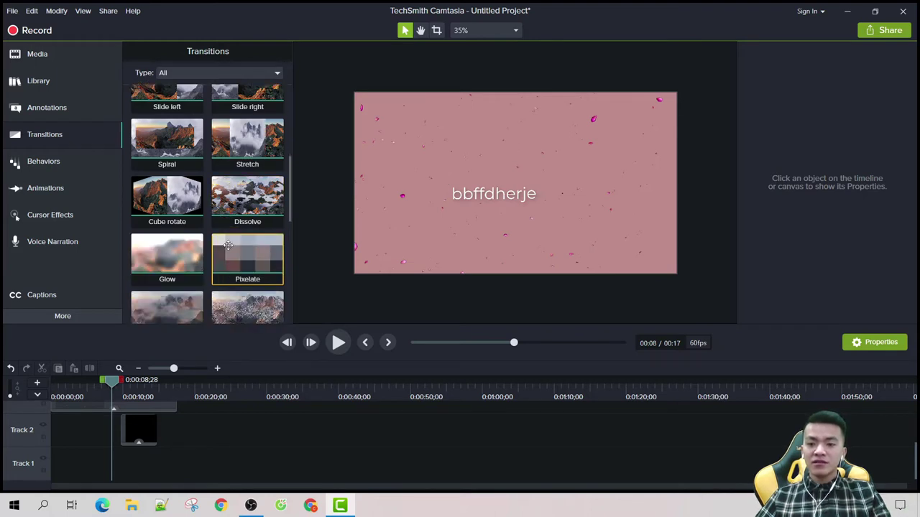
pyautogui.scroll(5, 209, 233)
pyautogui.scroll(3, 209, 232)
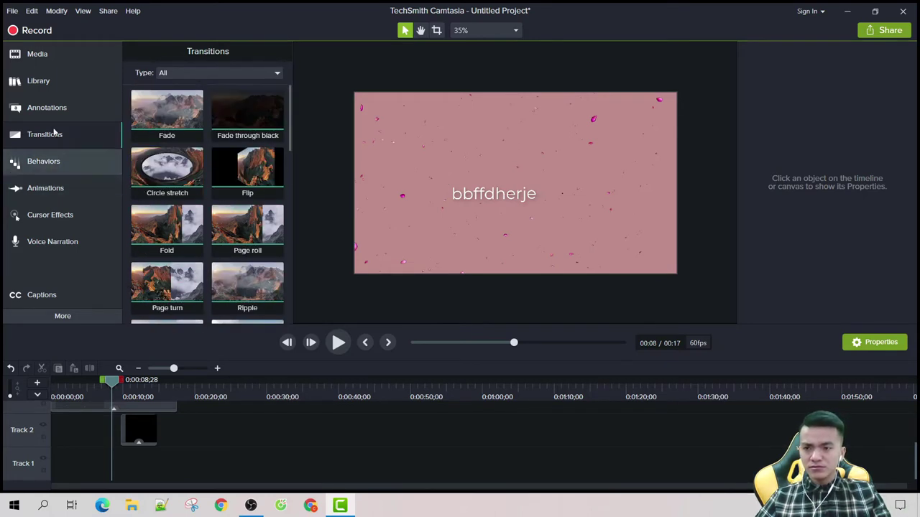
# Step: Add the tictactoe intro from the library's Intros folder to a new Track 5 at the start of the timeline
pyautogui.click(38, 81)
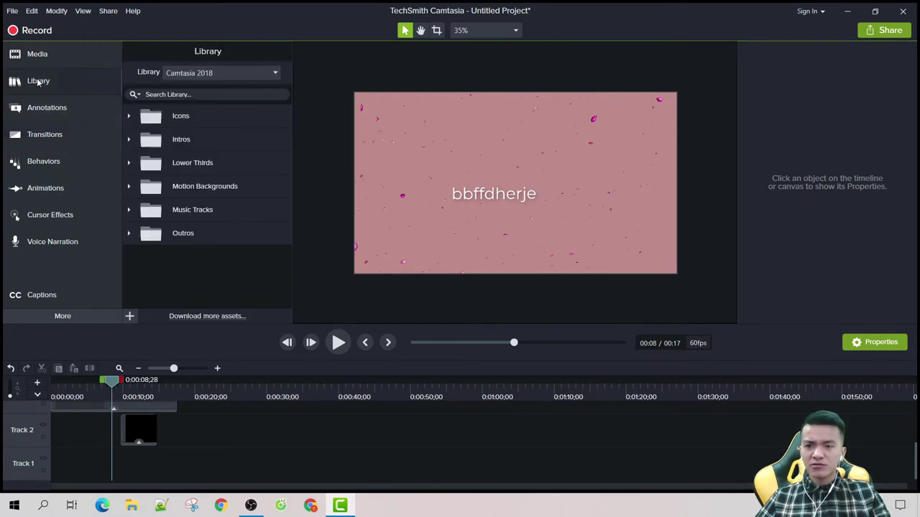
pyautogui.click(129, 139)
pyautogui.scroll(-3, 214, 170)
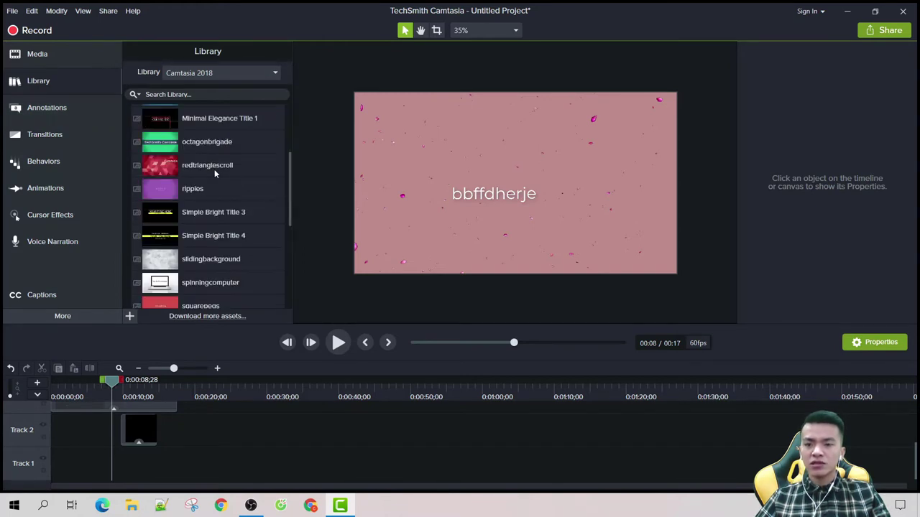
pyautogui.scroll(-3, 216, 189)
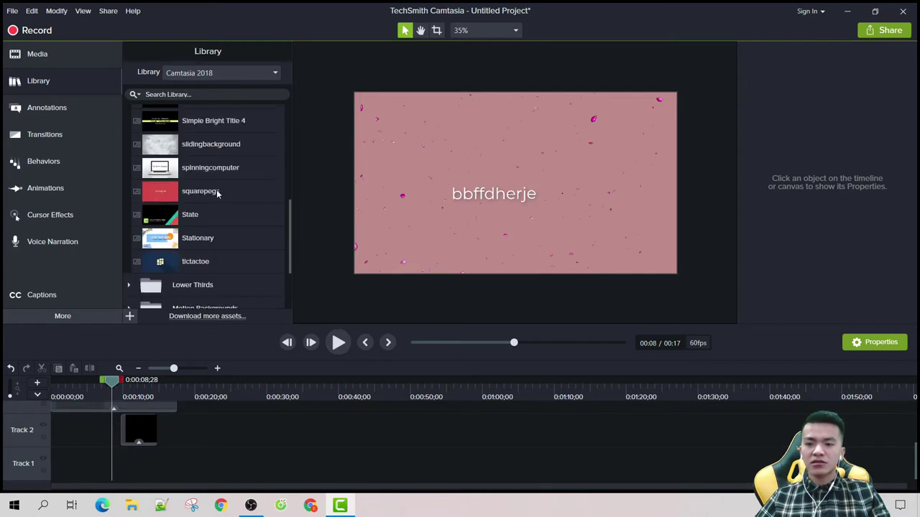
pyautogui.moveTo(166, 279); pyautogui.dragTo(197, 467)
pyautogui.click(166, 263)
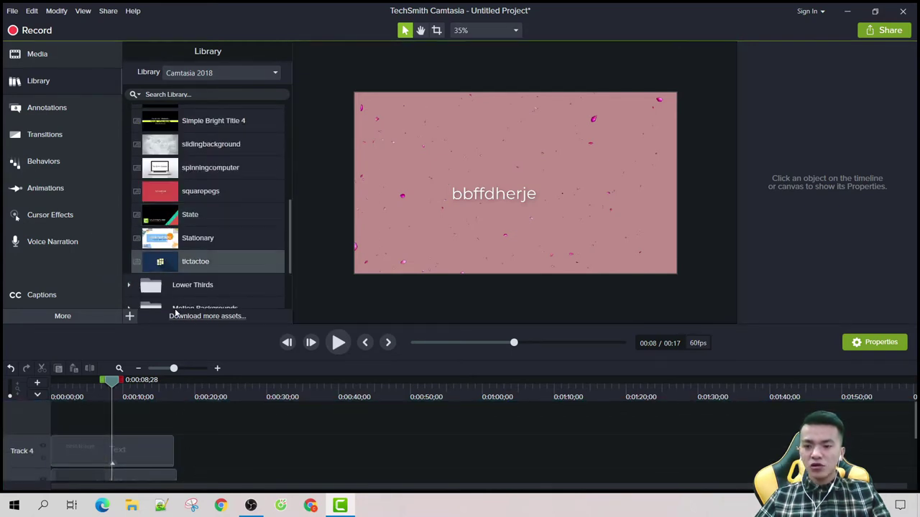
pyautogui.moveTo(71, 427)
pyautogui.mouseDown()
pyautogui.moveTo(133, 421)
pyautogui.moveTo(130, 411)
pyautogui.moveTo(72, 411)
pyautogui.mouseUp()
# Step: Play the tictactoe intro from the start of the timeline and pause at about 0:00:09
pyautogui.moveTo(113, 388); pyautogui.dragTo(58, 388)
pyautogui.click(338, 344)
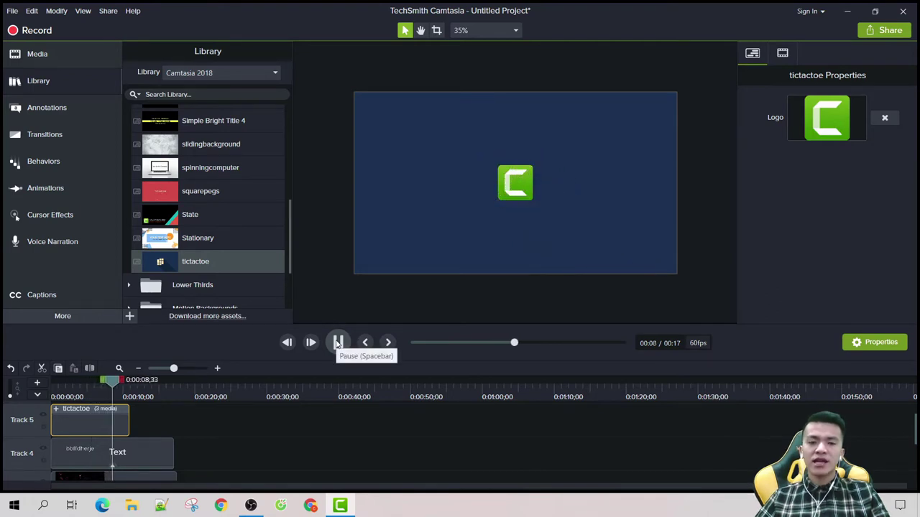
pyautogui.click(338, 343)
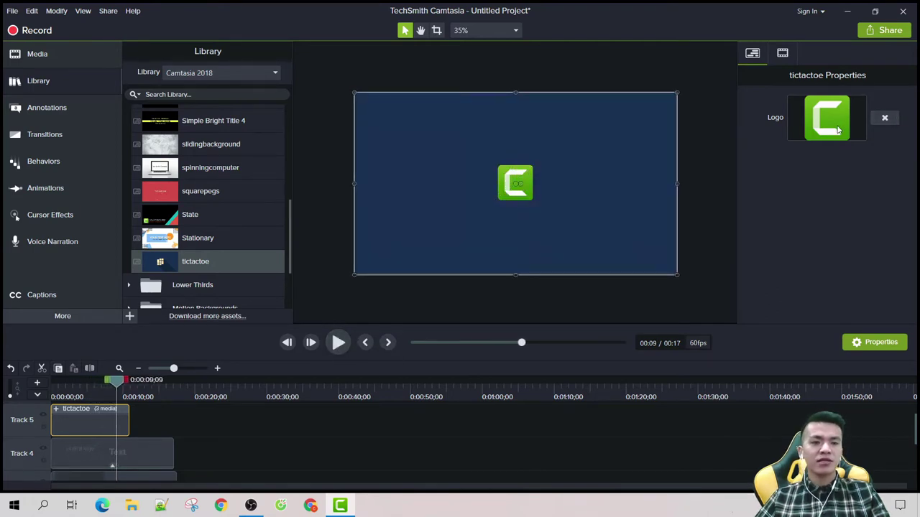
# Step: Replace the tictactoe intro's logo with the anime-drawing background-removed PNG image
pyautogui.click(885, 118)
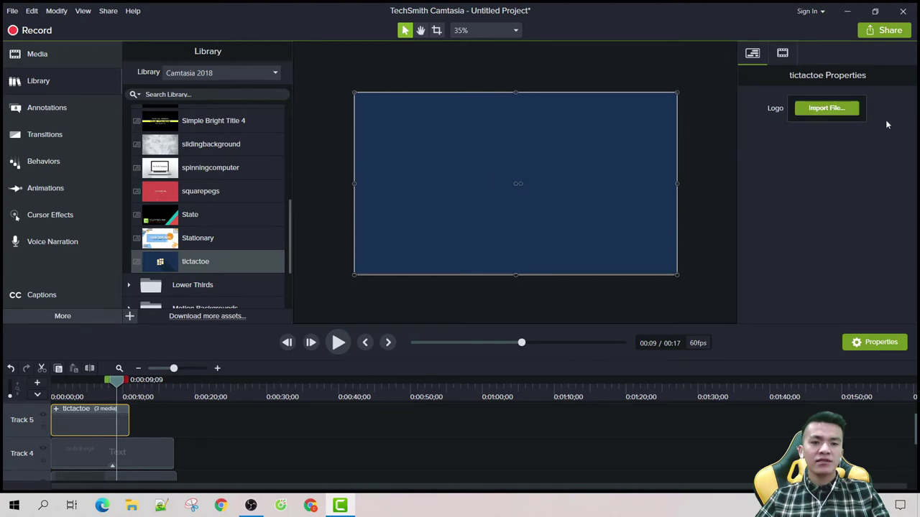
pyautogui.click(841, 111)
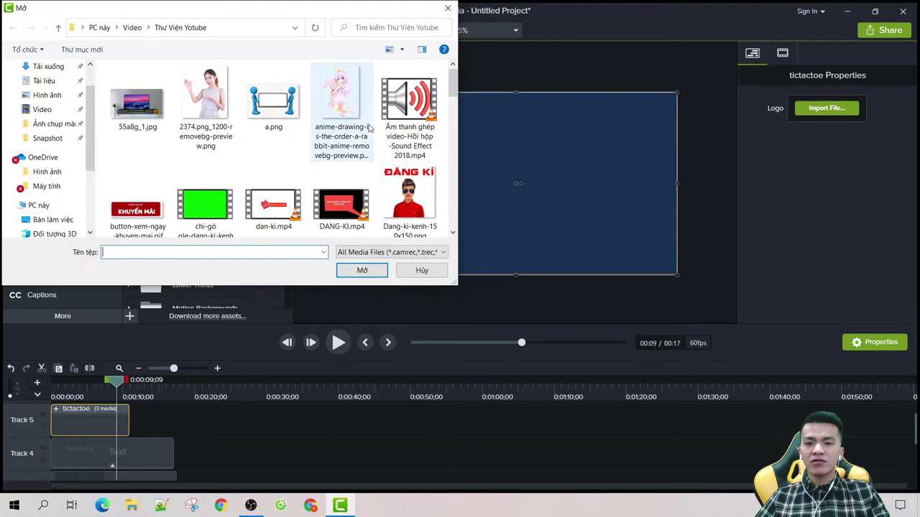
pyautogui.click(362, 126)
pyautogui.click(362, 270)
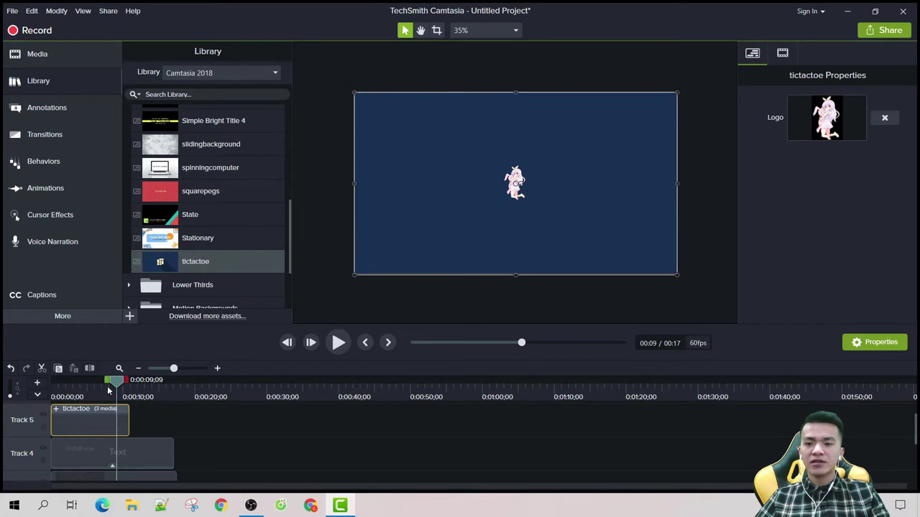
# Step: Play the tictactoe intro from about 0:00:03 and pause at about 0:00:10
pyautogui.moveTo(118, 386); pyautogui.dragTo(77, 385)
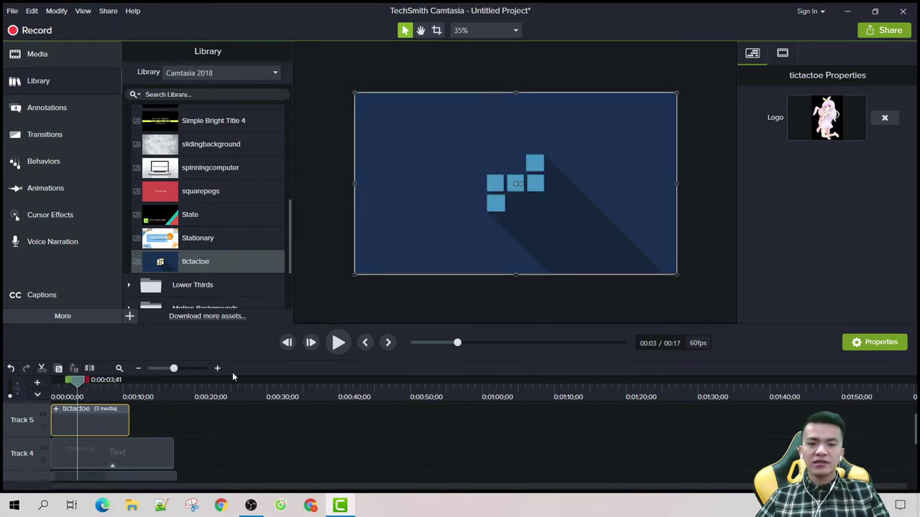
pyautogui.click(338, 343)
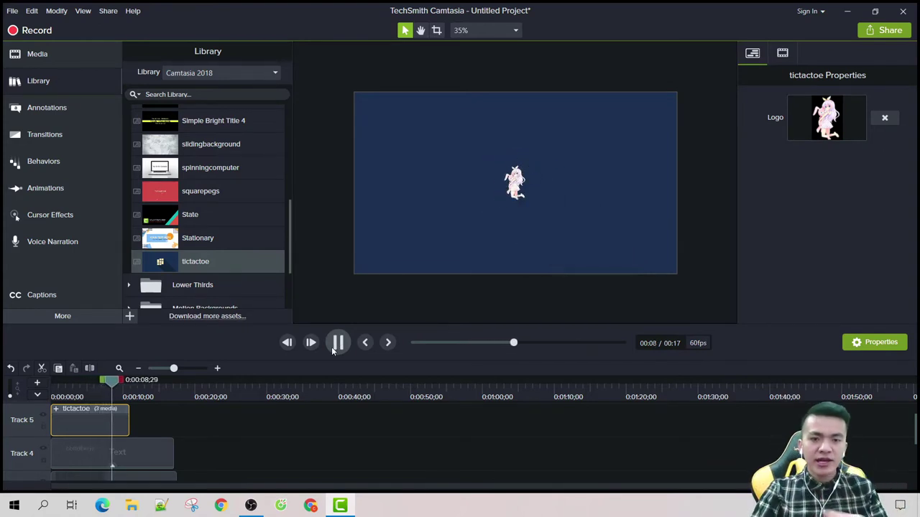
pyautogui.press('space')
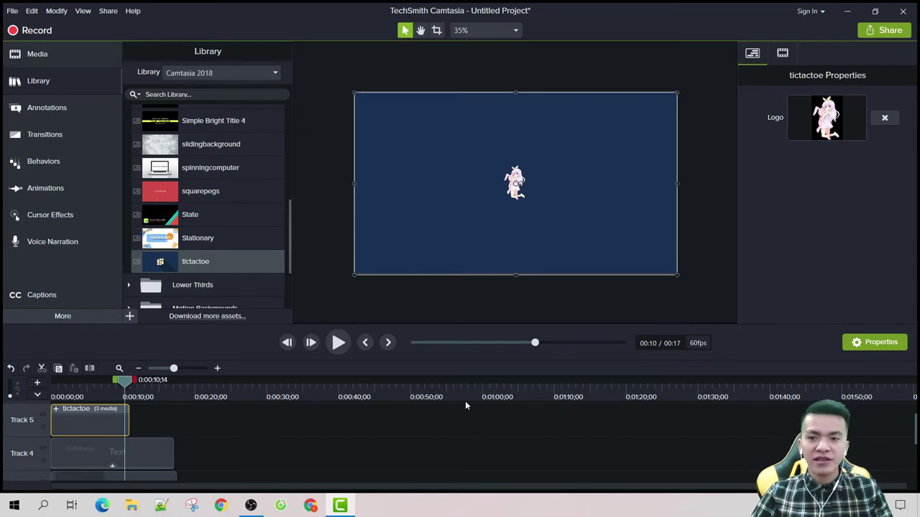
# Step: Add the yellow thought bubble callout in Basic style to a new Track 6 above the tictactoe intro
pyautogui.click(366, 310)
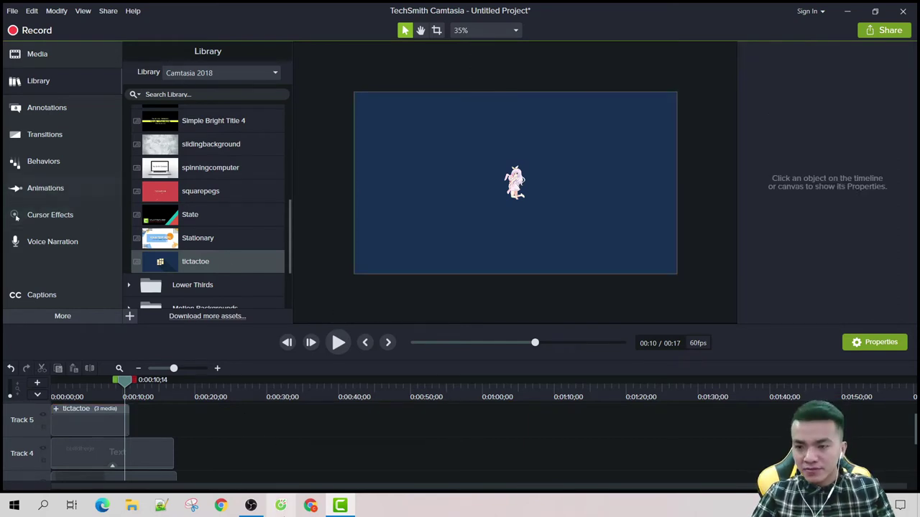
pyautogui.click(61, 134)
pyautogui.click(54, 110)
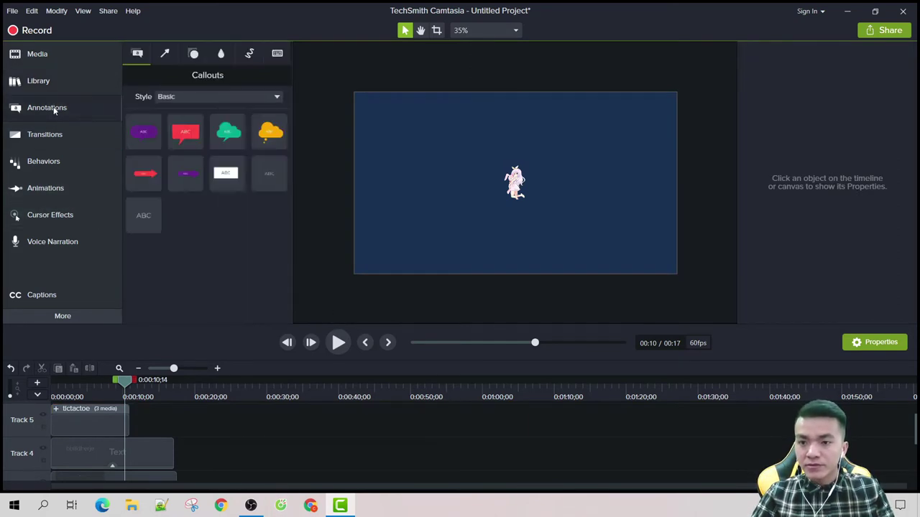
pyautogui.scroll(1, 135, 432)
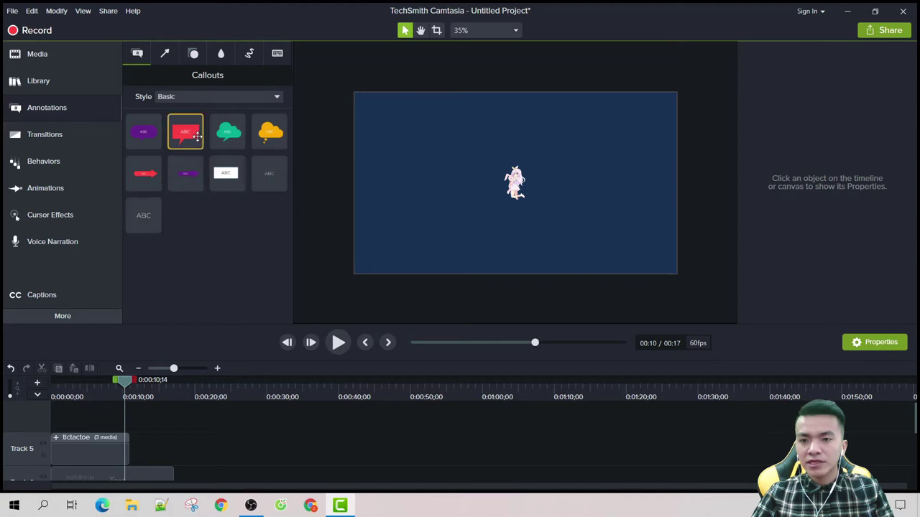
pyautogui.moveTo(272, 142); pyautogui.dragTo(81, 426)
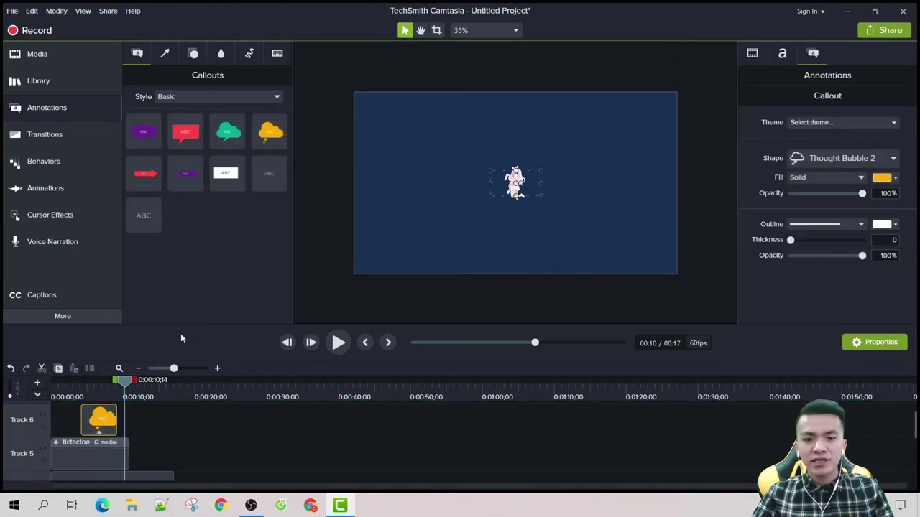
# Step: At about 0:00:05, move the thought bubble to the canvas's upper right and extend its tail toward the square grid
pyautogui.click(94, 392)
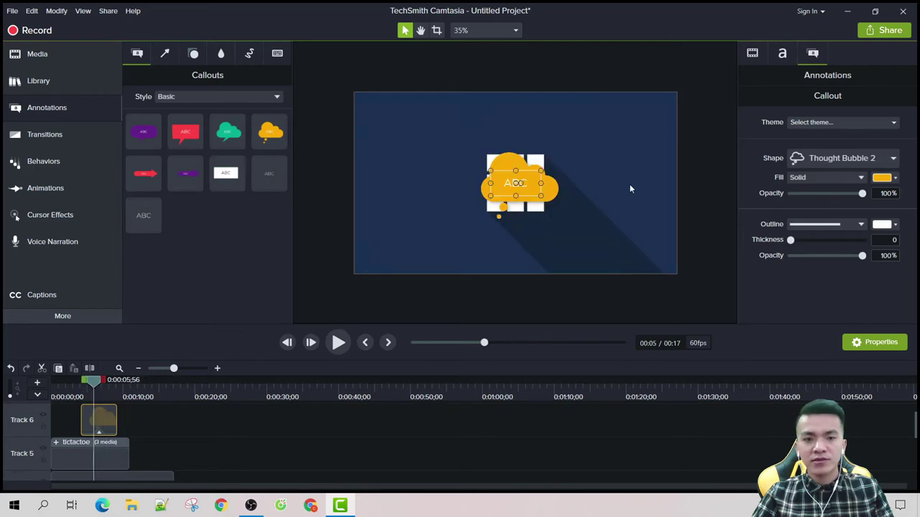
pyautogui.moveTo(519, 189); pyautogui.dragTo(600, 137)
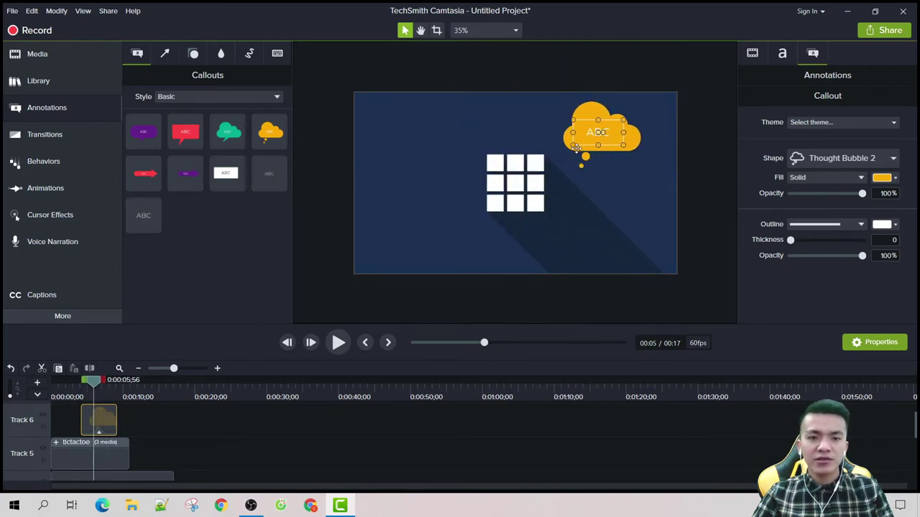
pyautogui.moveTo(583, 167); pyautogui.dragTo(552, 190)
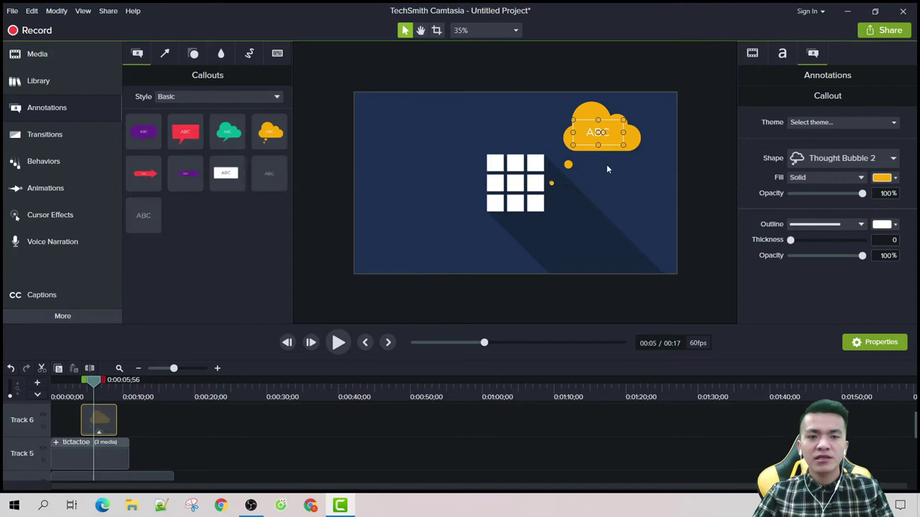
# Step: Delete the thought bubble callout and the tictactoe intro from the timeline
pyautogui.click(610, 172)
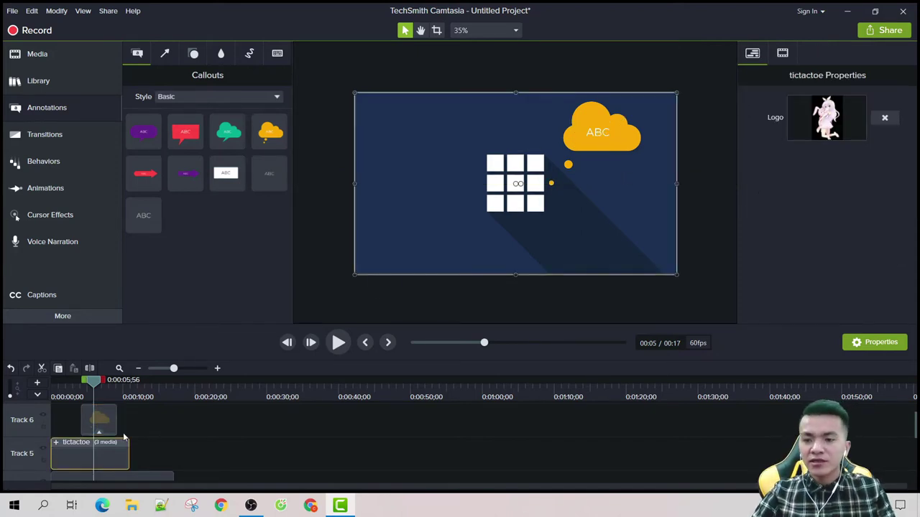
pyautogui.click(99, 420)
pyautogui.press('Delete')
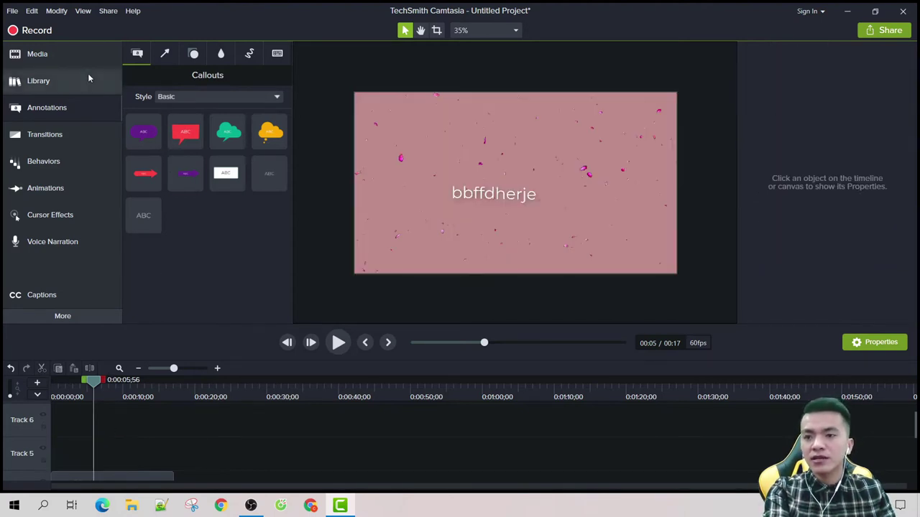
# Step: Add Out.mp4 from the media bin to Track 5, starting at about 0:00:03
pyautogui.click(48, 62)
pyautogui.scroll(-2, 209, 300)
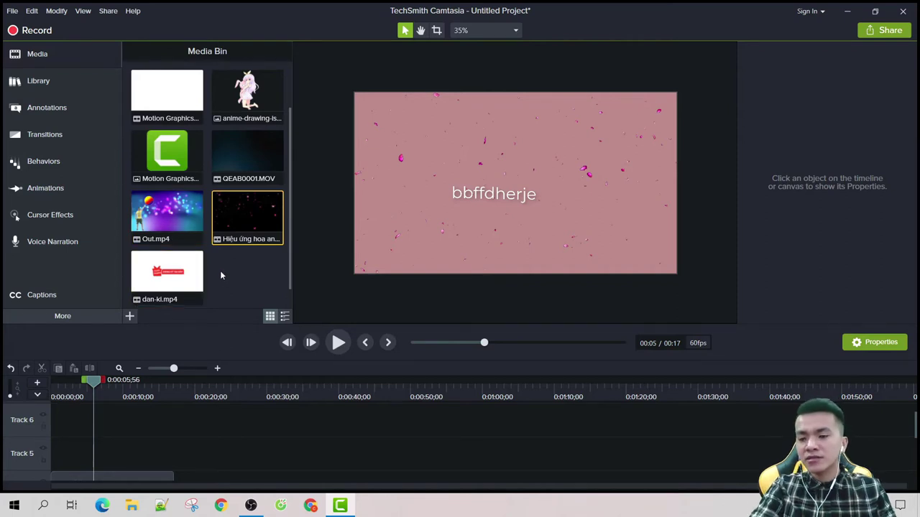
pyautogui.moveTo(180, 266); pyautogui.dragTo(112, 464)
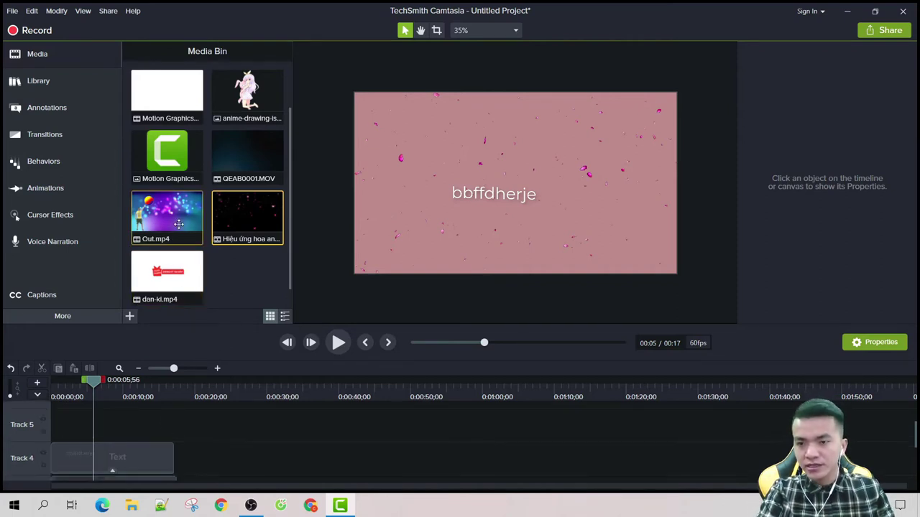
pyautogui.moveTo(179, 223); pyautogui.dragTo(72, 433)
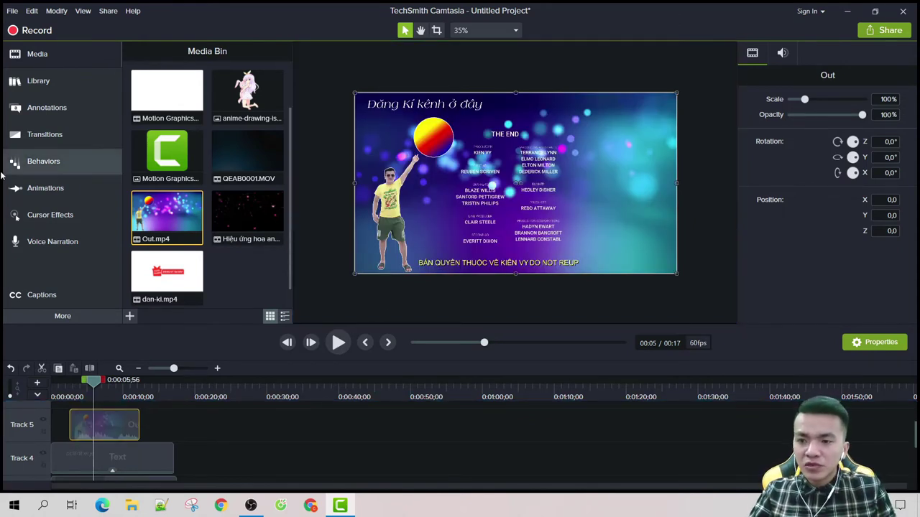
# Step: Add a Blur annotation on Track 6 over the Out clip and fit it over the heading at the video's upper left
pyautogui.click(53, 106)
pyautogui.click(194, 54)
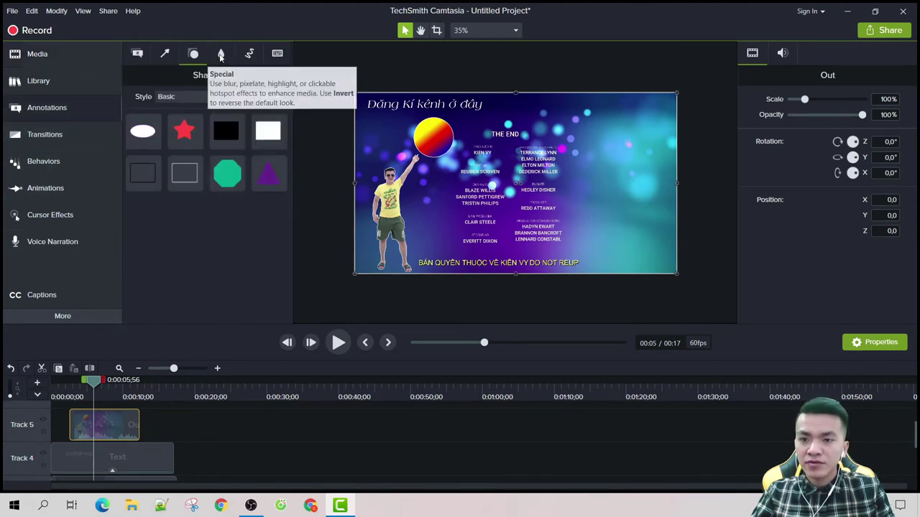
pyautogui.click(222, 55)
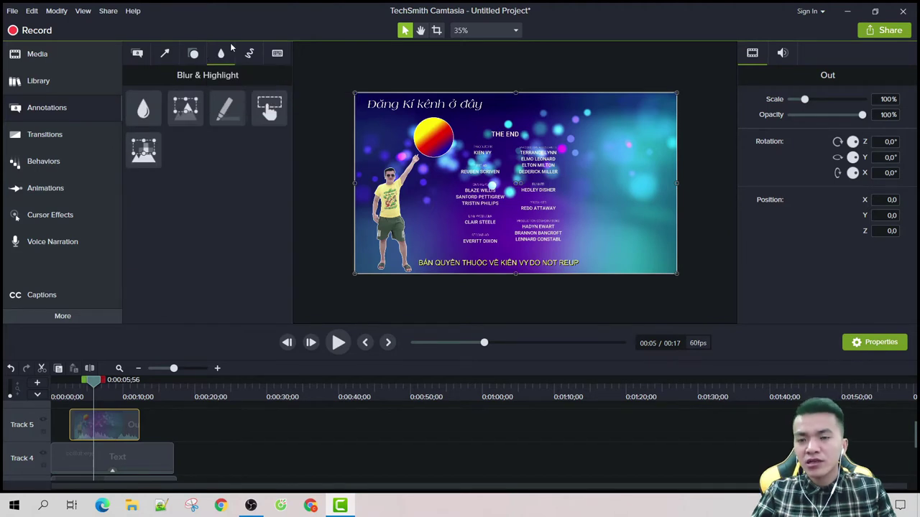
pyautogui.scroll(2, 153, 440)
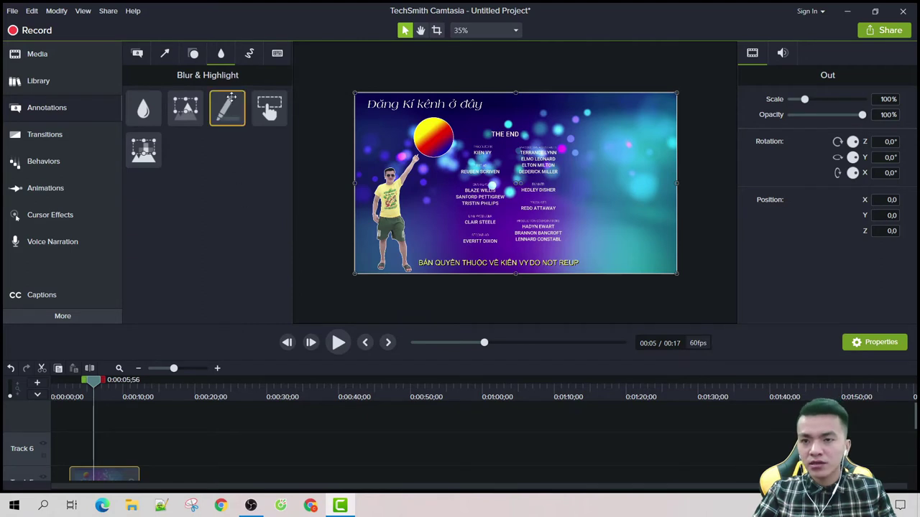
pyautogui.moveTo(143, 108); pyautogui.dragTo(139, 455)
pyautogui.moveTo(525, 191)
pyautogui.mouseDown()
pyautogui.moveTo(496, 141)
pyautogui.moveTo(547, 165)
pyautogui.moveTo(534, 214)
pyautogui.moveTo(542, 257)
pyautogui.moveTo(548, 248)
pyautogui.moveTo(456, 230)
pyautogui.moveTo(447, 131)
pyautogui.moveTo(457, 120)
pyautogui.moveTo(444, 128)
pyautogui.moveTo(445, 115)
pyautogui.moveTo(367, 105)
pyautogui.mouseUp()
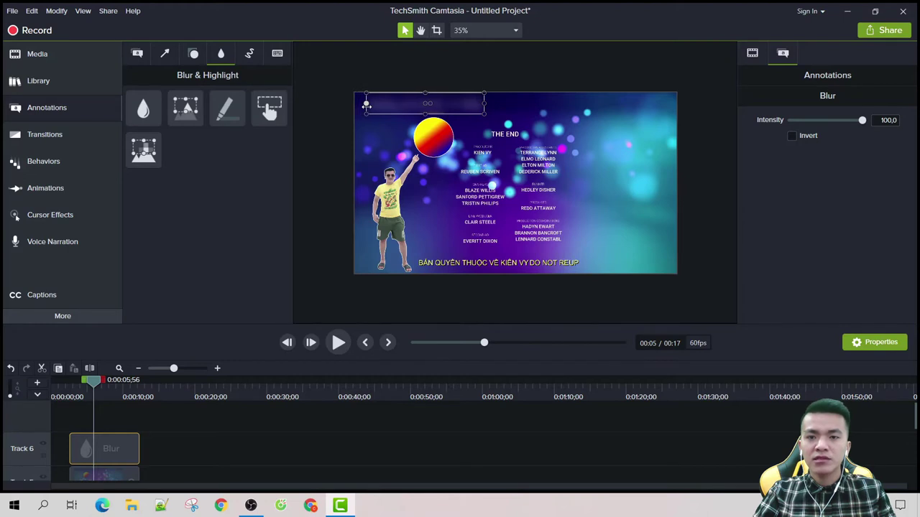
# Step: Try lowering the Out clip's opacity and undo the change
pyautogui.click(415, 127)
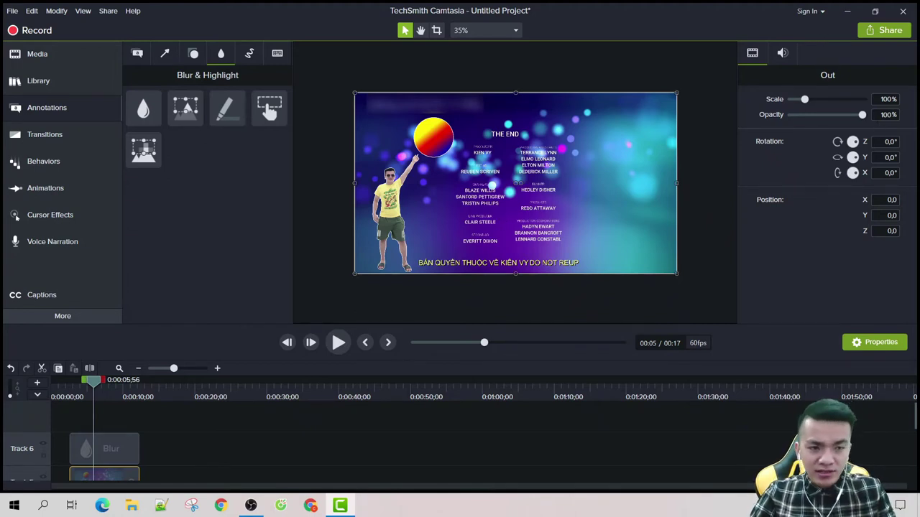
pyautogui.moveTo(862, 116); pyautogui.dragTo(897, 118)
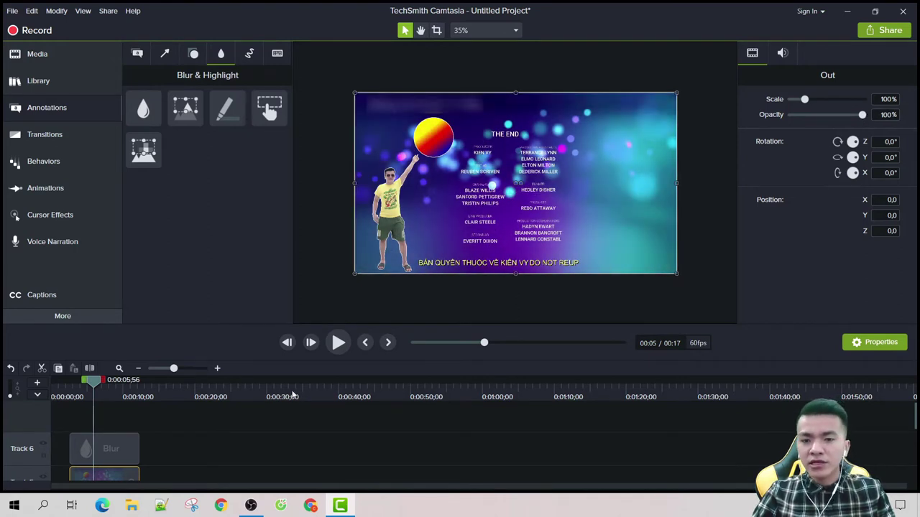
pyautogui.scroll(-2, 251, 441)
pyautogui.click(101, 428)
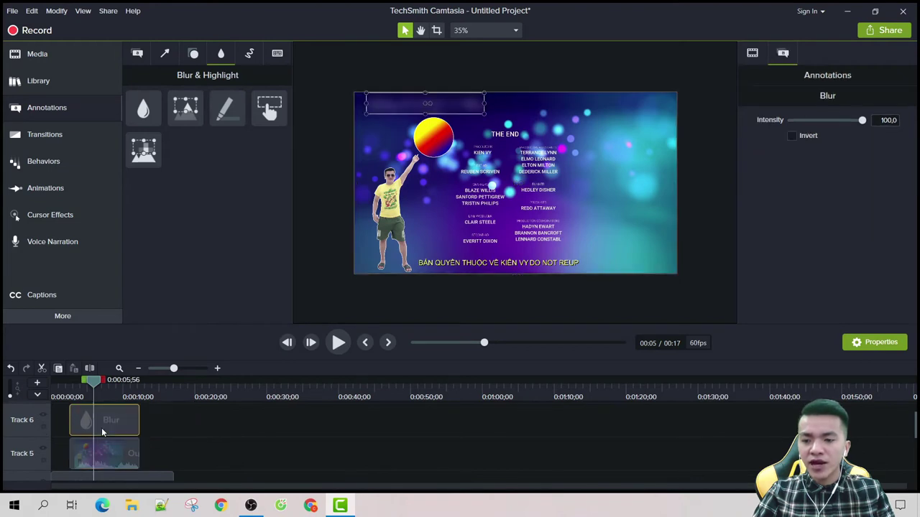
pyautogui.scroll(-1, 150, 434)
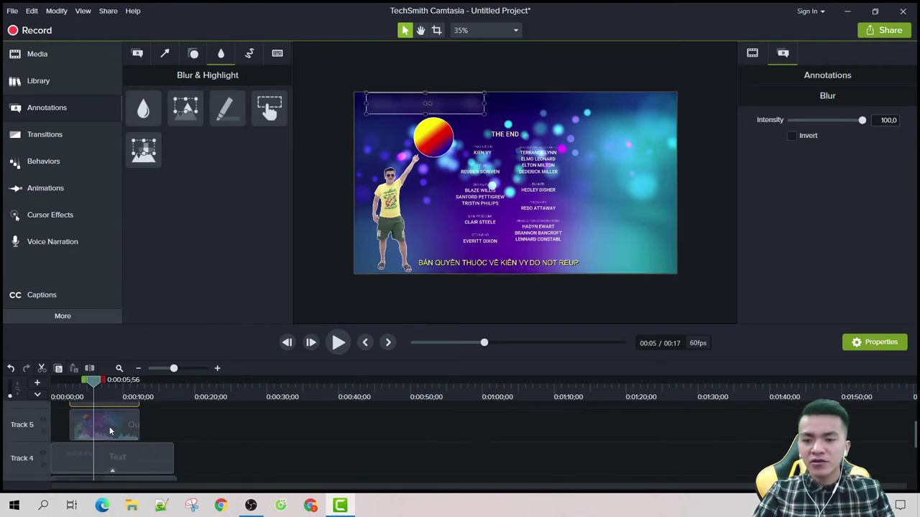
pyautogui.click(109, 434)
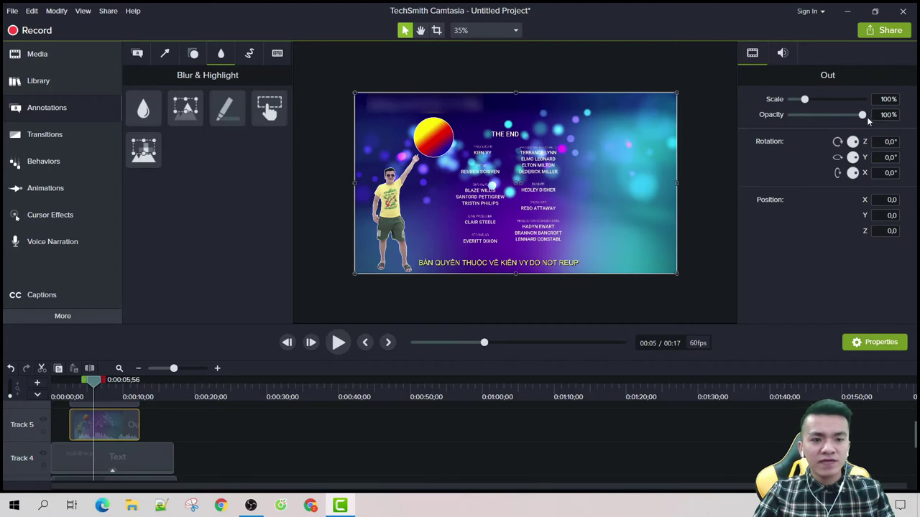
pyautogui.moveTo(862, 115); pyautogui.dragTo(829, 115)
pyautogui.hotkey('ctrl', 'z')
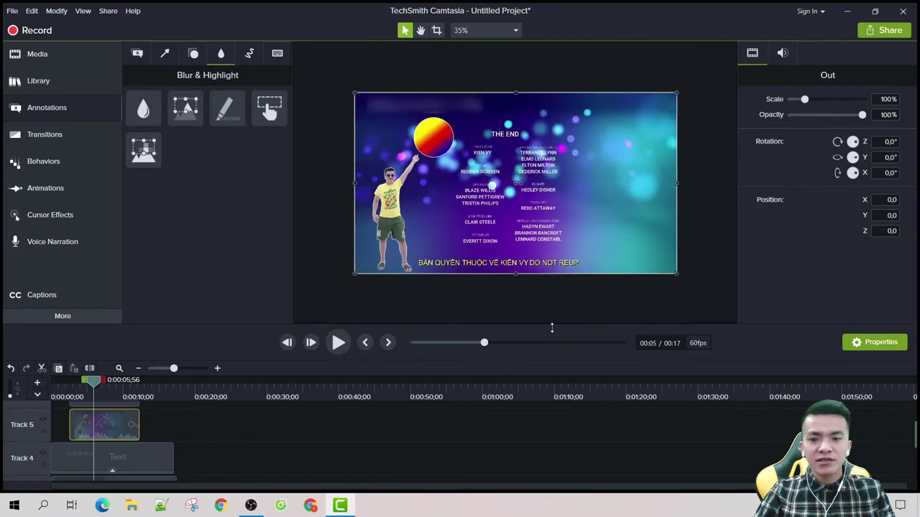
# Step: Try the blur at a lower intensity of about 37, and set it back to 100
pyautogui.moveTo(126, 455); pyautogui.dragTo(138, 440)
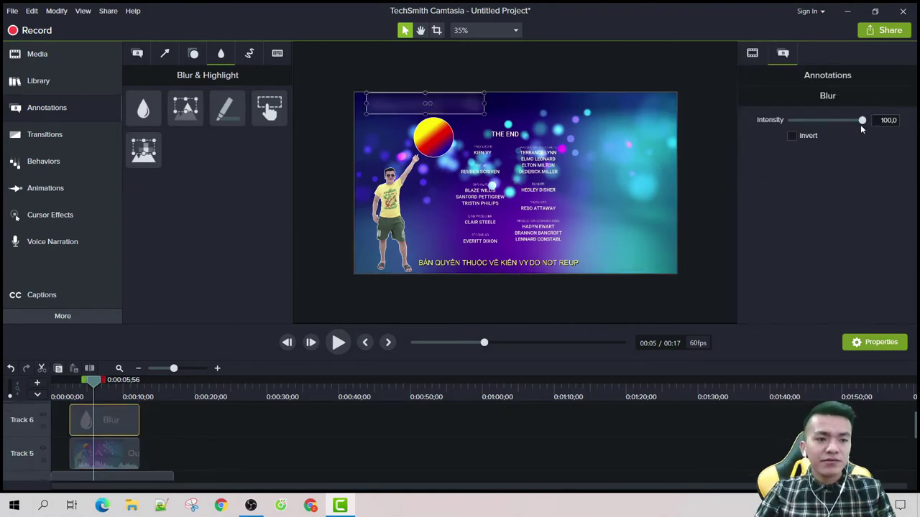
pyautogui.moveTo(837, 127); pyautogui.dragTo(813, 127)
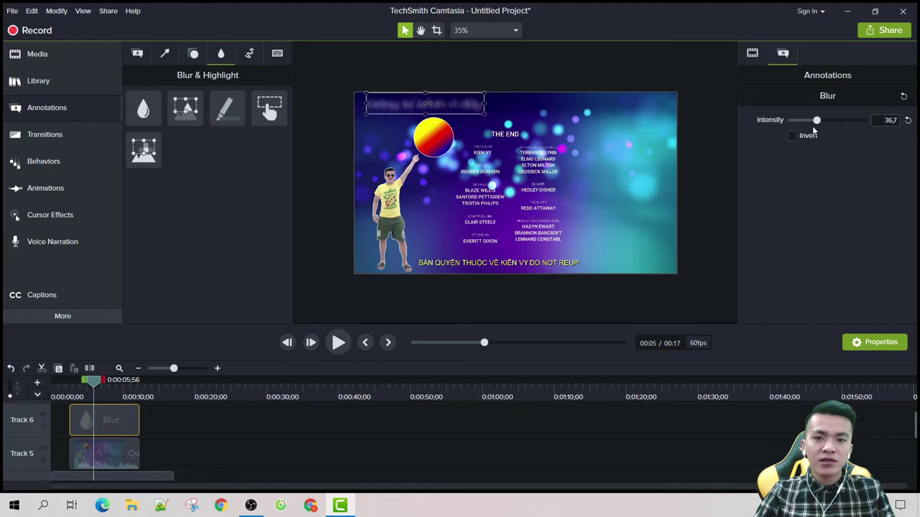
pyautogui.click(653, 124)
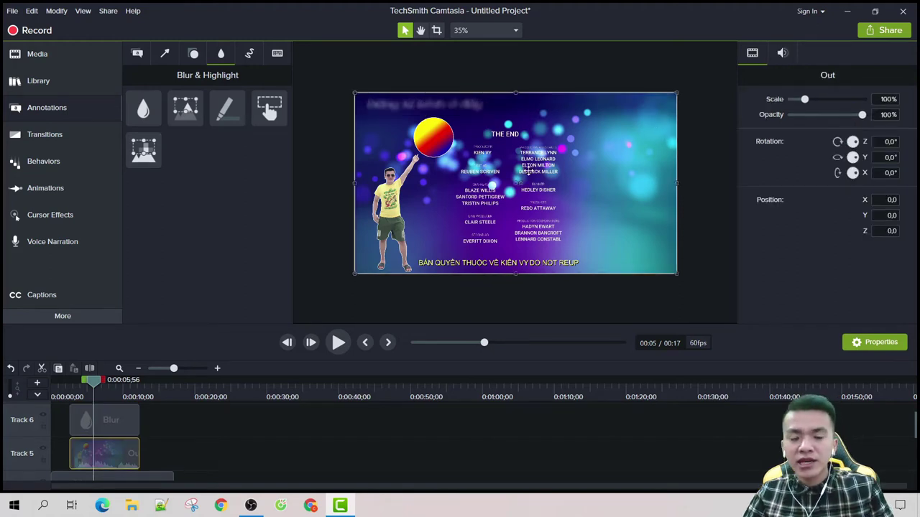
pyautogui.click(110, 424)
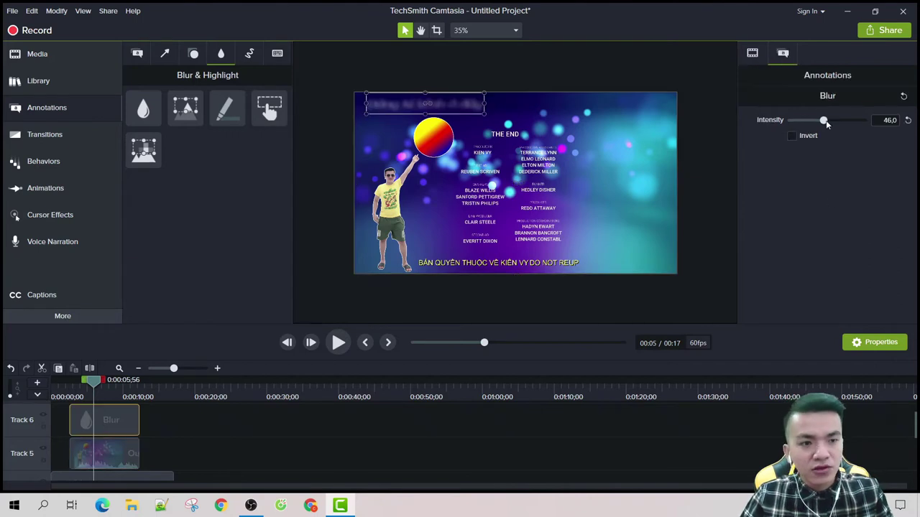
pyautogui.moveTo(823, 120); pyautogui.dragTo(863, 121)
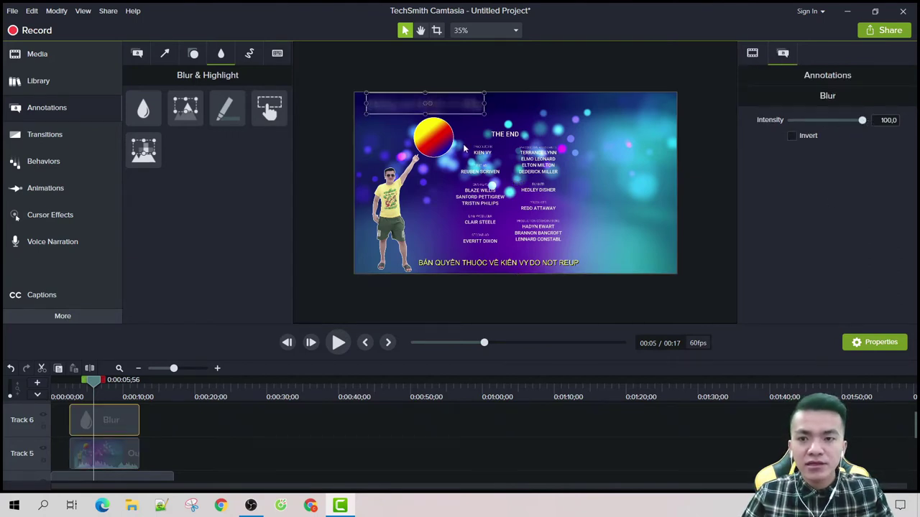
# Step: Add a transparent interactive hotspot on a new Track 7, starting at the playhead at about 0:00:05
pyautogui.click(381, 156)
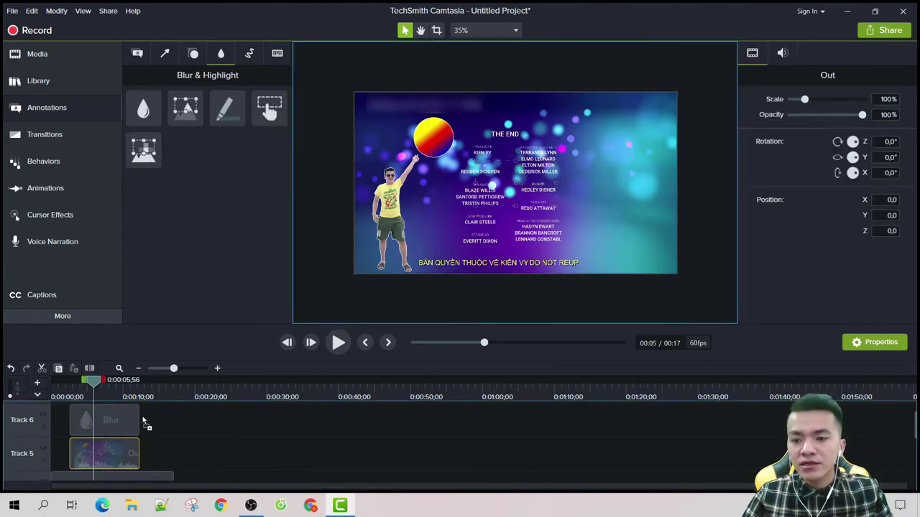
pyautogui.moveTo(144, 424); pyautogui.dragTo(95, 452)
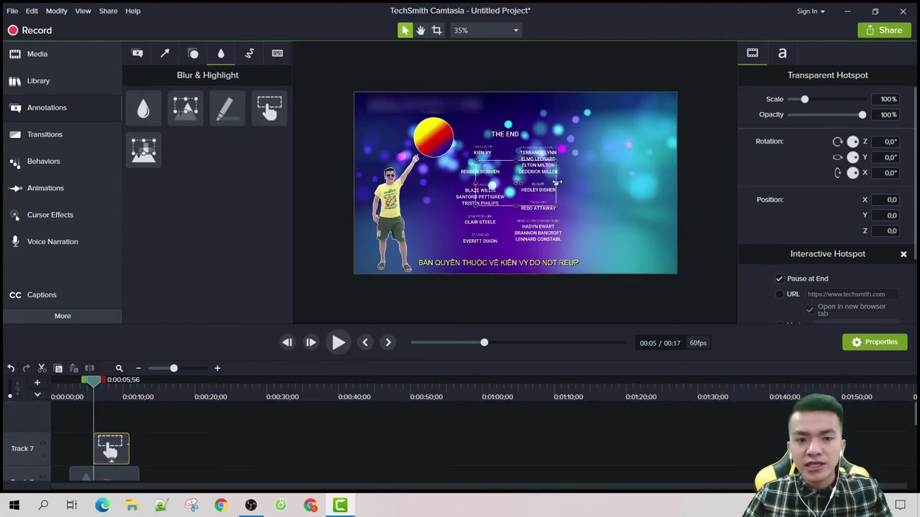
# Step: Widen the transparent hotspot to a scale of about 167%, preview it in playback, and delete it from Track 7
pyautogui.moveTo(557, 182); pyautogui.dragTo(610, 182)
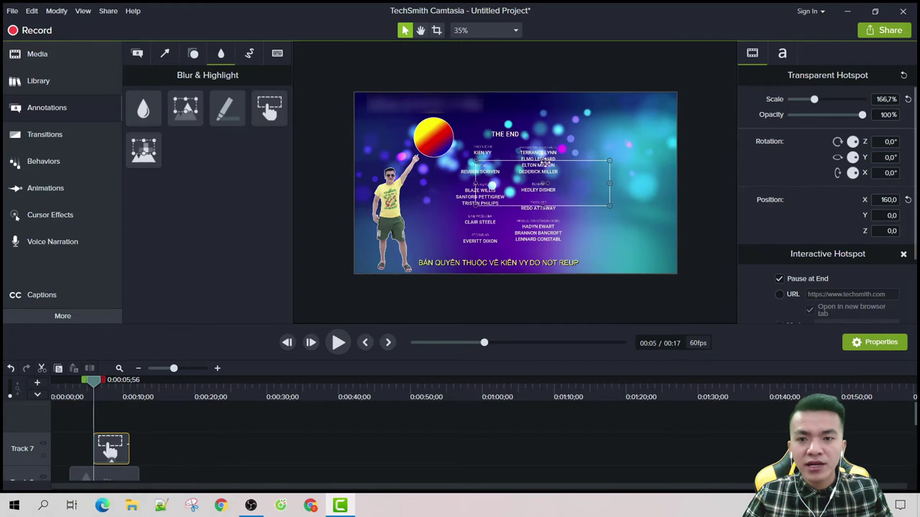
pyautogui.click(338, 343)
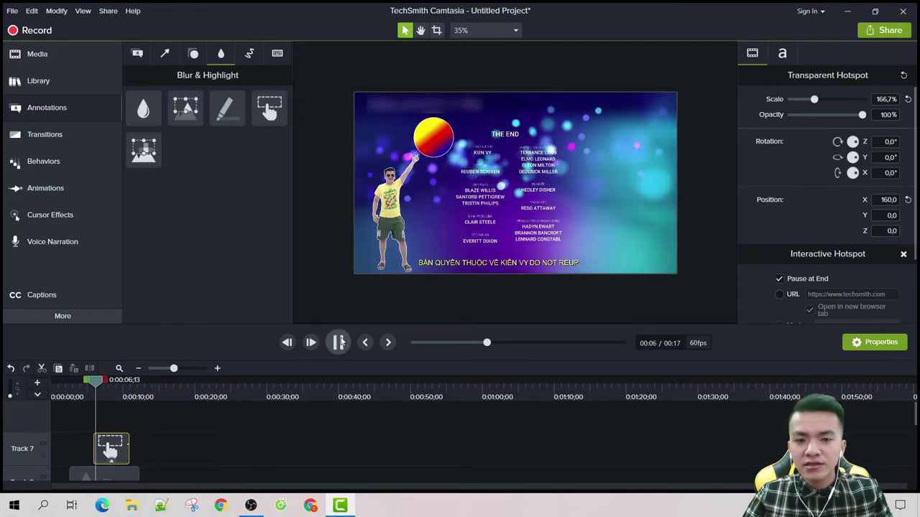
pyautogui.press('space')
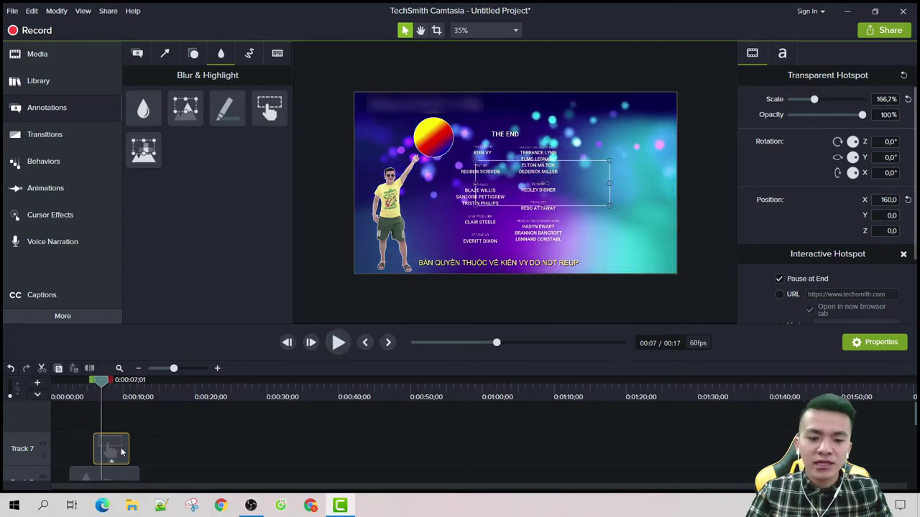
pyautogui.press('Delete')
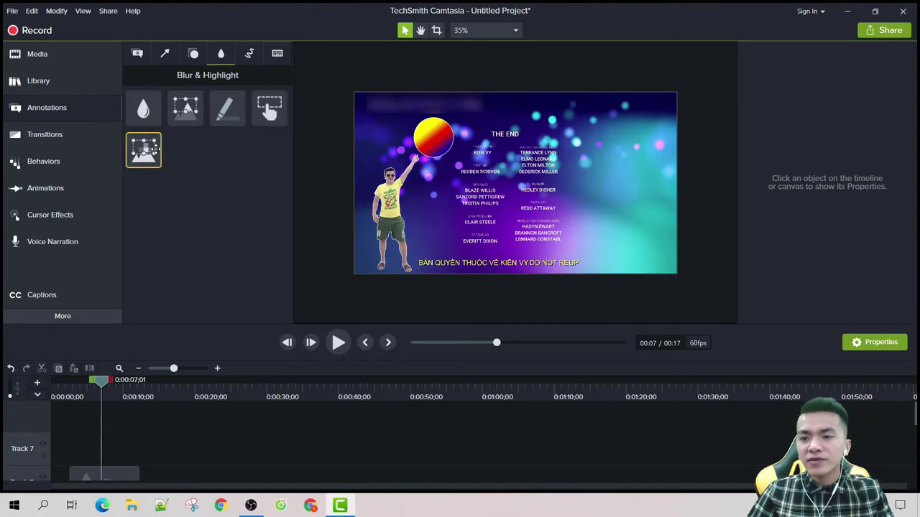
# Step: Add a Pixelate annotation to Track 7 starting at about 0:00:04 and enlarge it over the pointing figure and the credits
pyautogui.moveTo(143, 150)
pyautogui.mouseDown()
pyautogui.moveTo(148, 425)
pyautogui.moveTo(90, 453)
pyautogui.mouseUp()
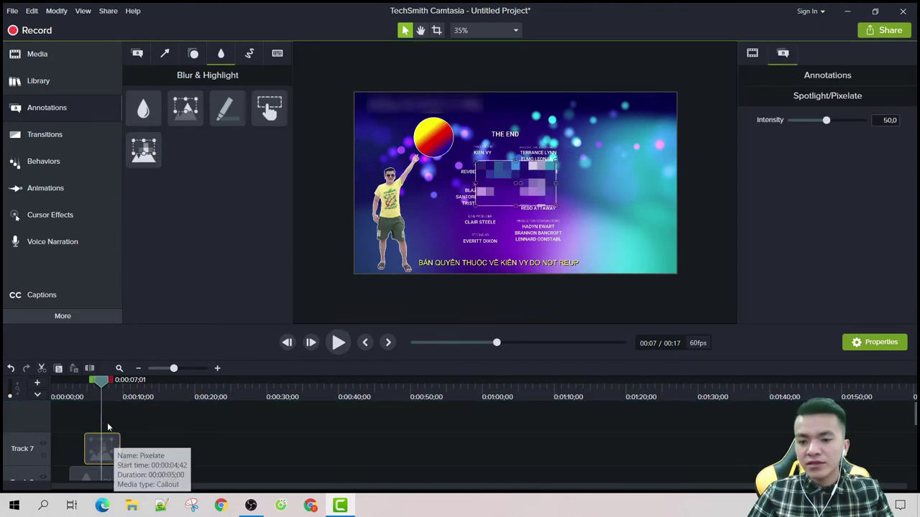
pyautogui.moveTo(555, 159); pyautogui.dragTo(579, 179)
pyautogui.moveTo(540, 207); pyautogui.dragTo(539, 269)
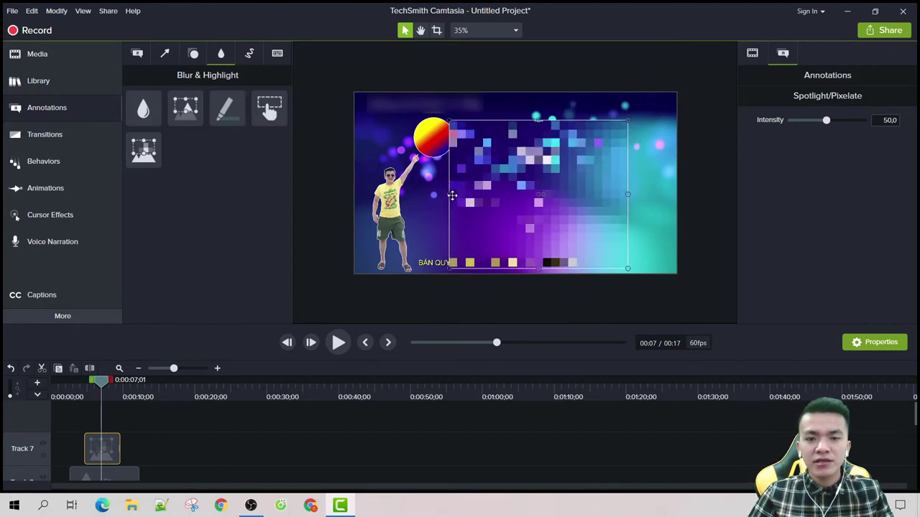
pyautogui.moveTo(452, 195); pyautogui.dragTo(447, 195)
pyautogui.moveTo(355, 182); pyautogui.dragTo(367, 188)
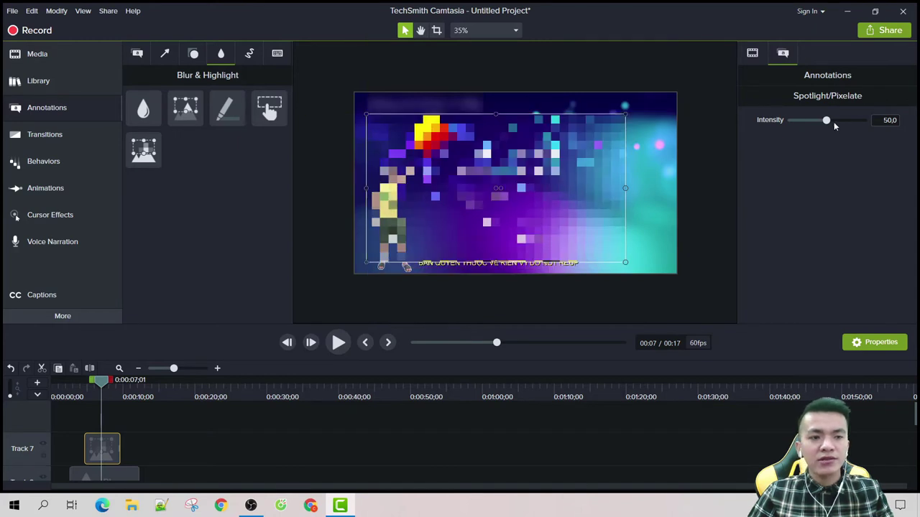
# Step: Set the Pixelate intensity to 74 and play the video to preview the effect
pyautogui.moveTo(827, 120); pyautogui.dragTo(844, 135)
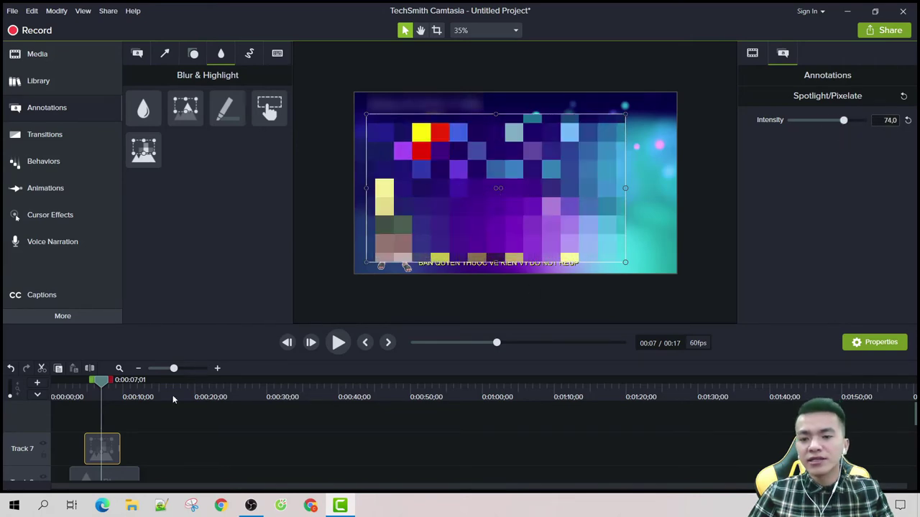
pyautogui.click(335, 346)
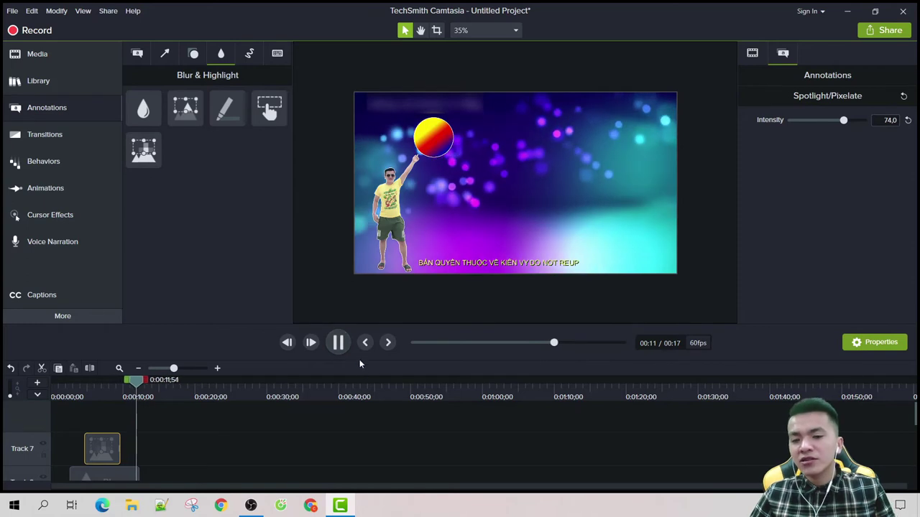
pyautogui.click(338, 342)
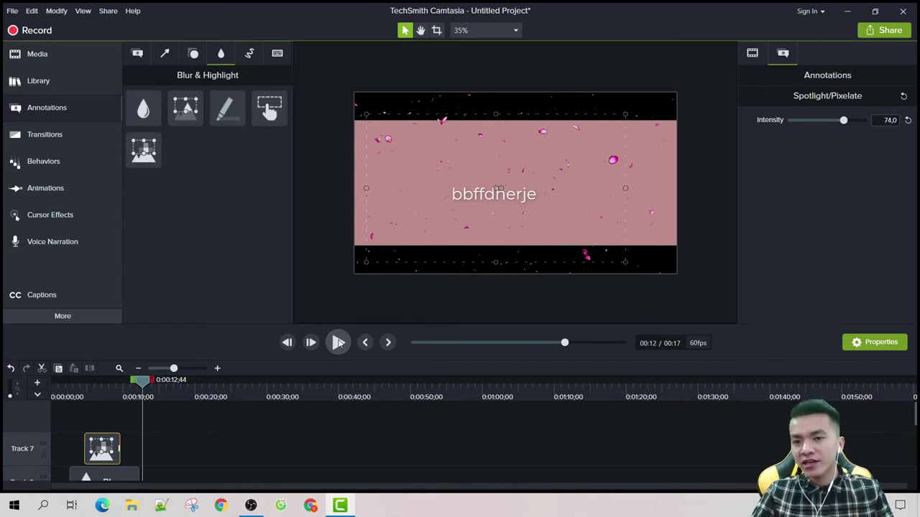
# Step: Look over the Sketch Motion annotations and the library's Lower Thirds and Motion Backgrounds assets
pyautogui.click(252, 54)
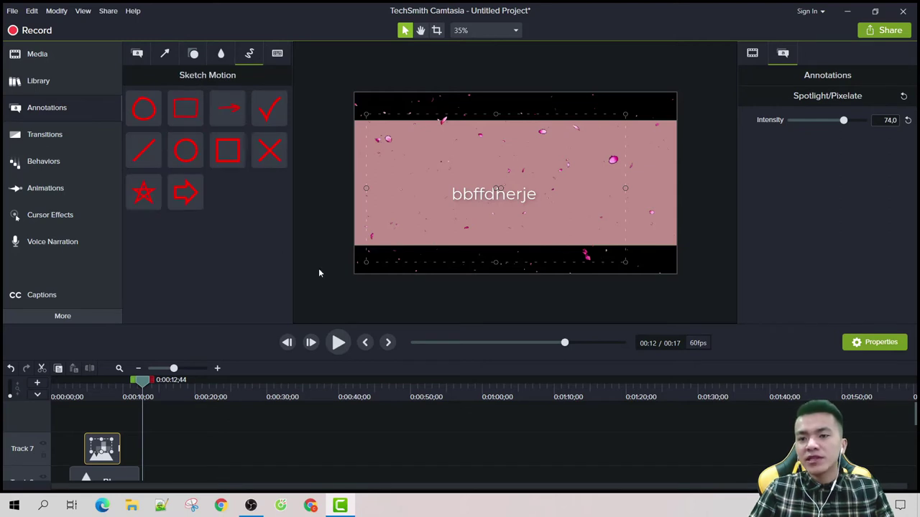
pyautogui.click(43, 83)
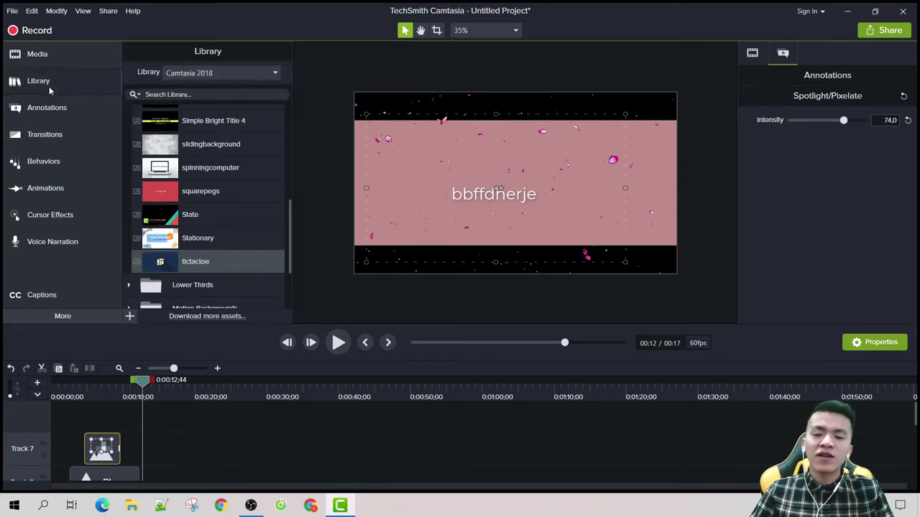
pyautogui.scroll(-4, 185, 176)
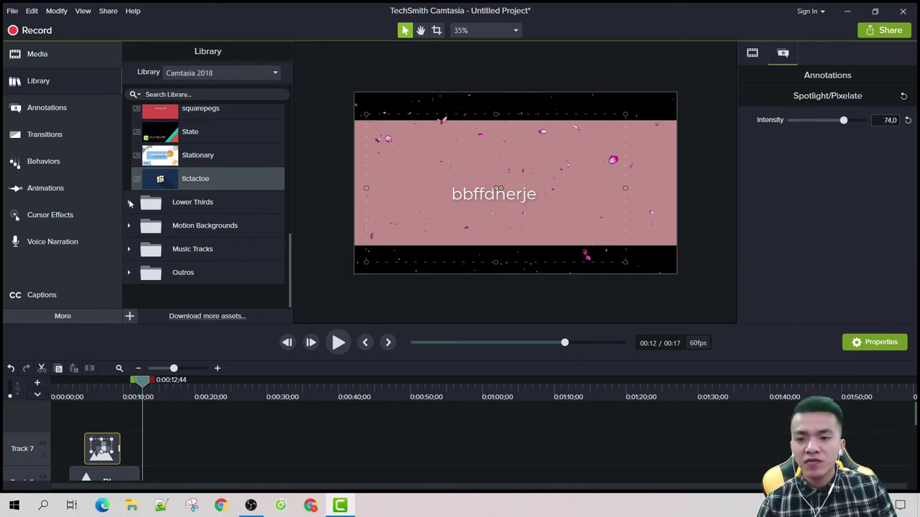
pyautogui.click(129, 205)
pyautogui.scroll(-3, 192, 164)
pyautogui.scroll(-3, 192, 164)
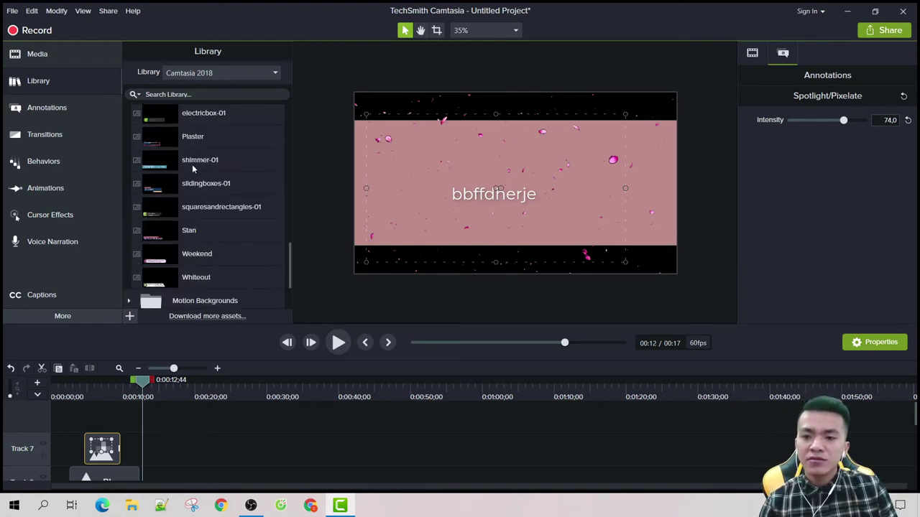
pyautogui.scroll(-3, 192, 164)
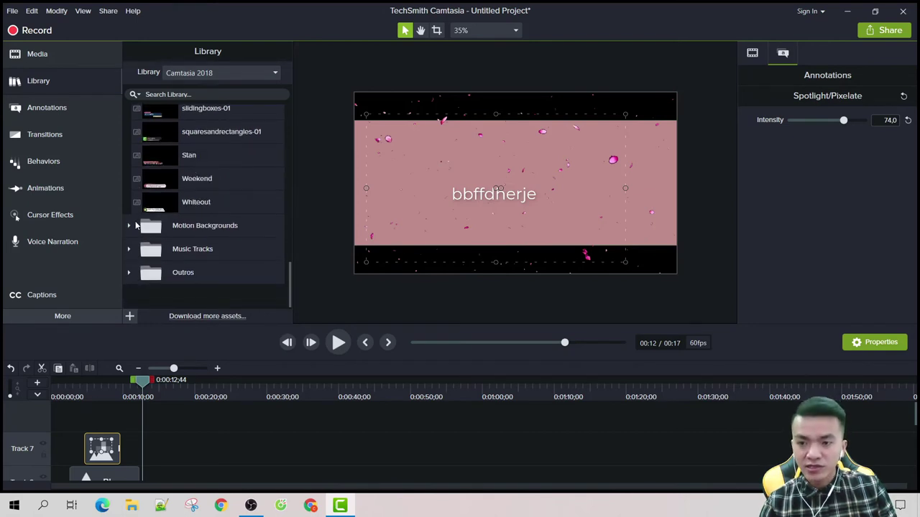
pyautogui.click(132, 226)
pyautogui.scroll(-3, 160, 215)
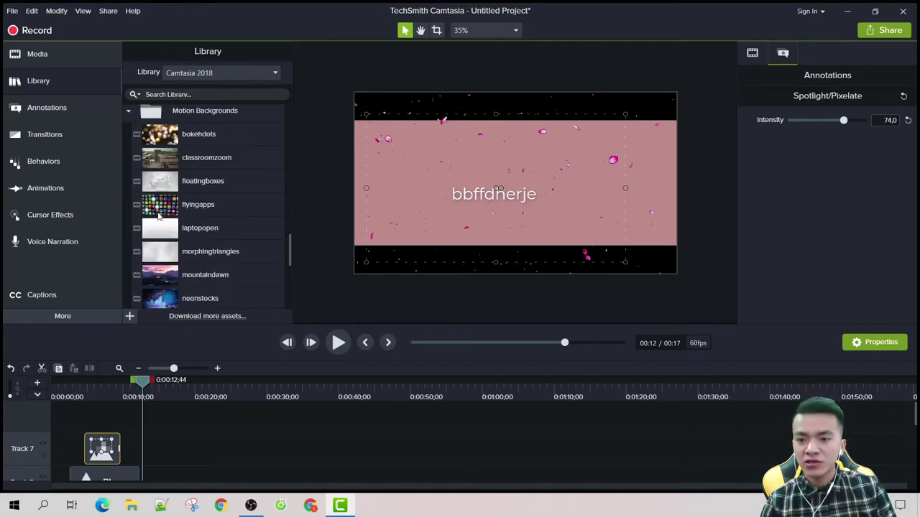
pyautogui.scroll(-5, 159, 215)
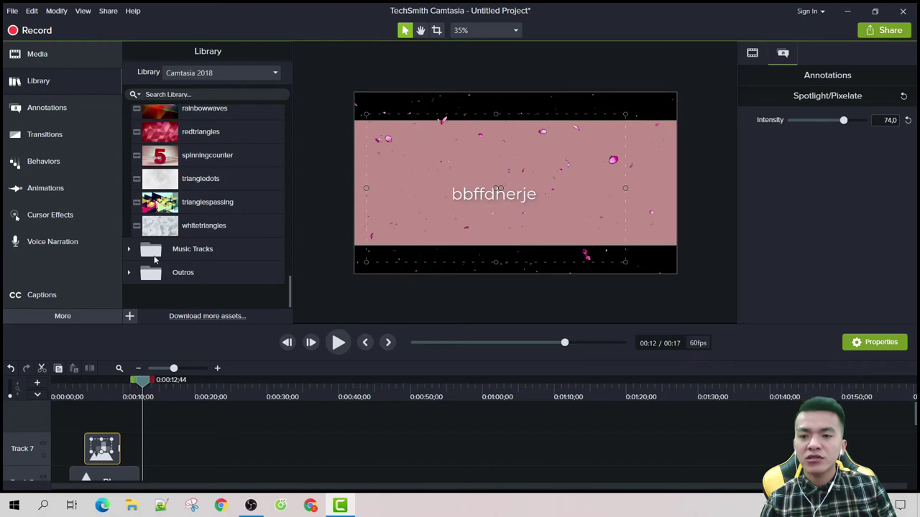
# Step: Browse the Music Tracks available in the Camtasia 2018 library
pyautogui.click(129, 248)
pyautogui.scroll(-3, 182, 233)
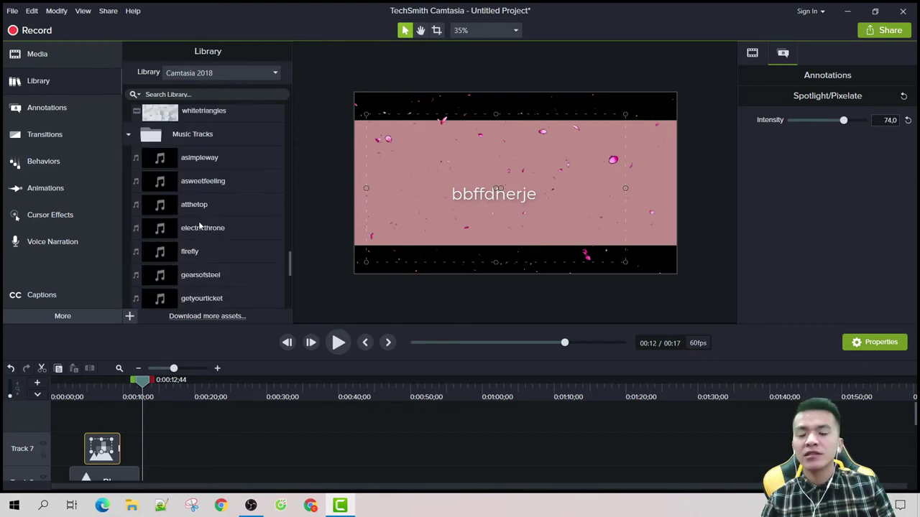
pyautogui.scroll(-4, 199, 225)
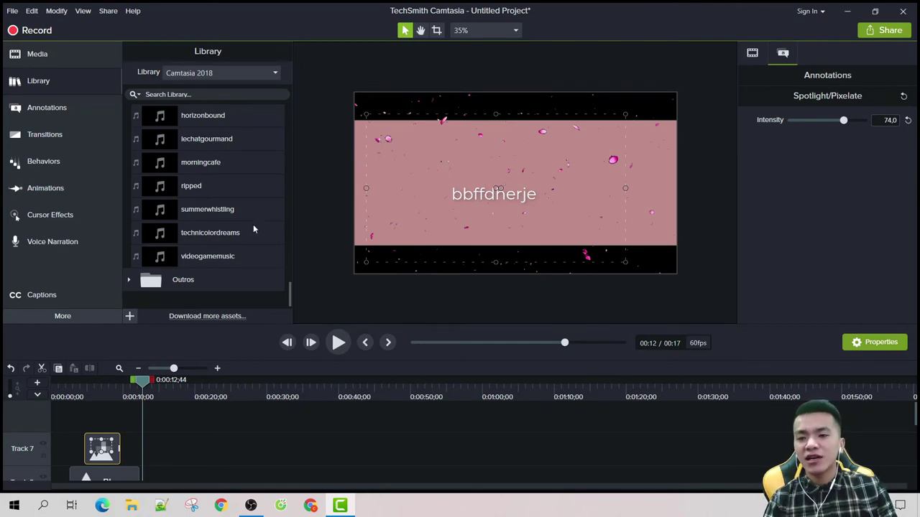
pyautogui.scroll(10, 233, 144)
pyautogui.scroll(-3, 234, 145)
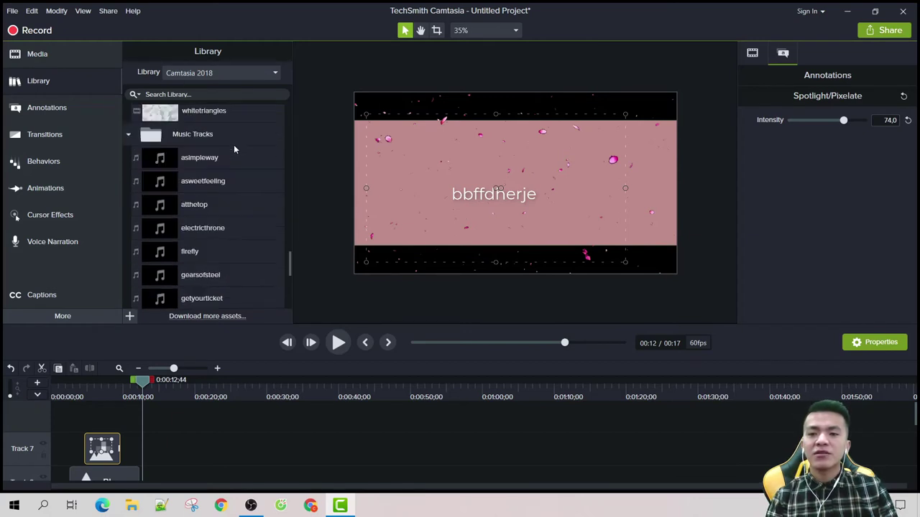
pyautogui.scroll(-3, 201, 186)
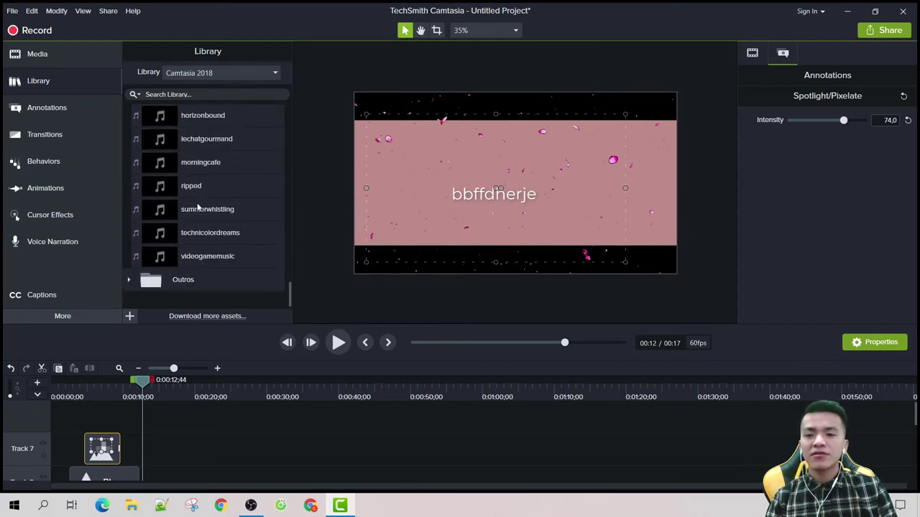
# Step: Add Simple Bright Outro 3 from the library's Outros and place it on Track 5 directly after the Out clip
pyautogui.click(128, 275)
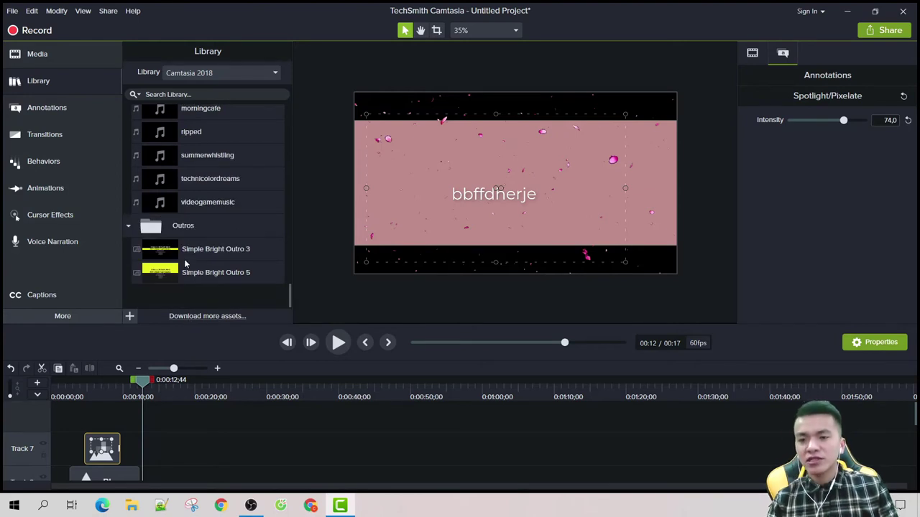
pyautogui.moveTo(185, 257); pyautogui.dragTo(144, 457)
pyautogui.scroll(2, 180, 440)
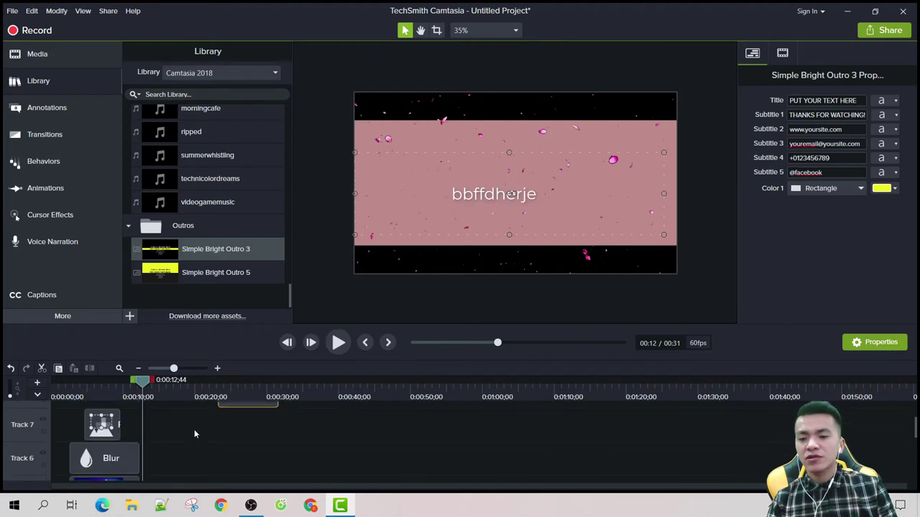
pyautogui.moveTo(244, 406); pyautogui.dragTo(155, 447)
# Step: Delete the timeline content selected from 0:00:12;44 to 0:00:16;04 and remove the Pixelate annotation from Track 7
pyautogui.moveTo(144, 388); pyautogui.dragTo(167, 381)
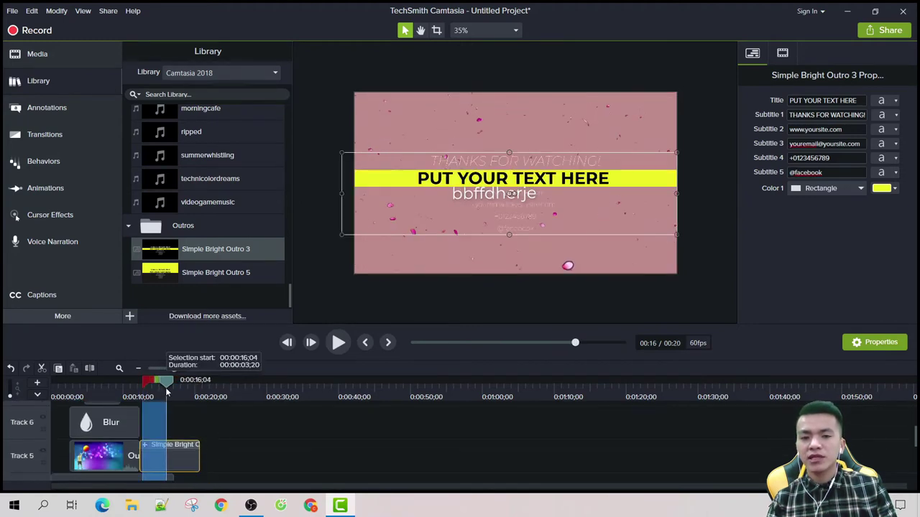
pyautogui.click(107, 392)
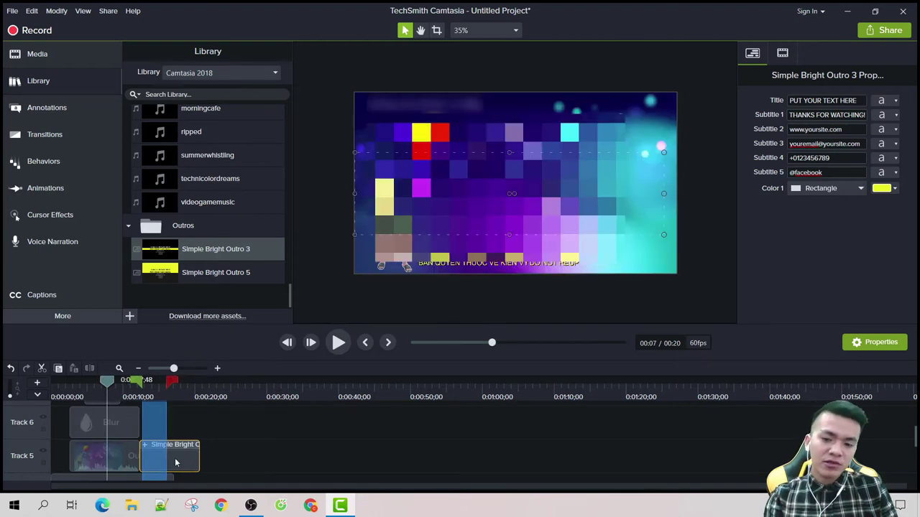
pyautogui.moveTo(160, 450); pyautogui.dragTo(107, 418)
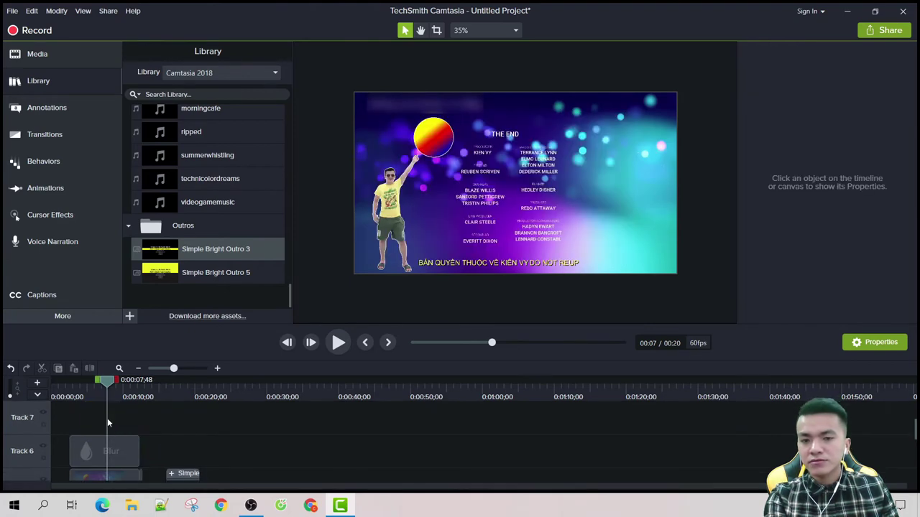
# Step: Examine the credits scene closer up and play it from about 0:00:07 to 0:00:10
pyautogui.scroll(3, 409, 236)
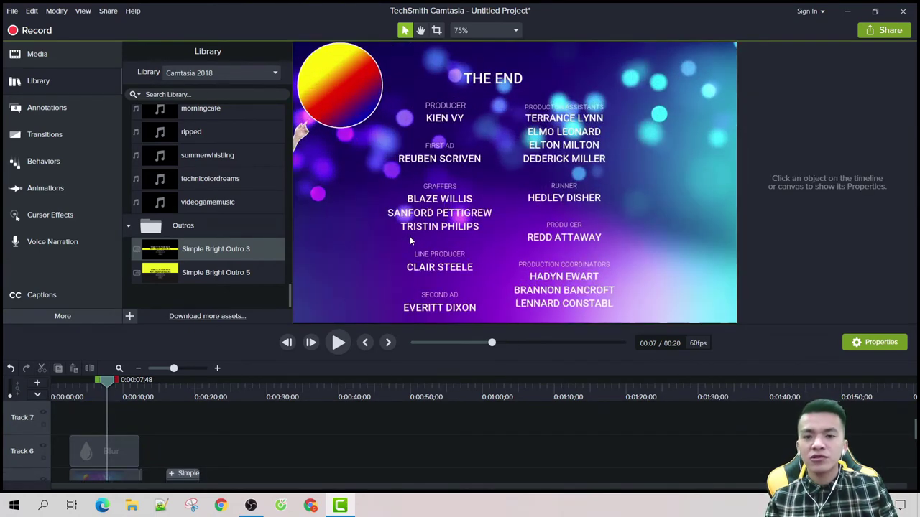
pyautogui.scroll(-1, 409, 236)
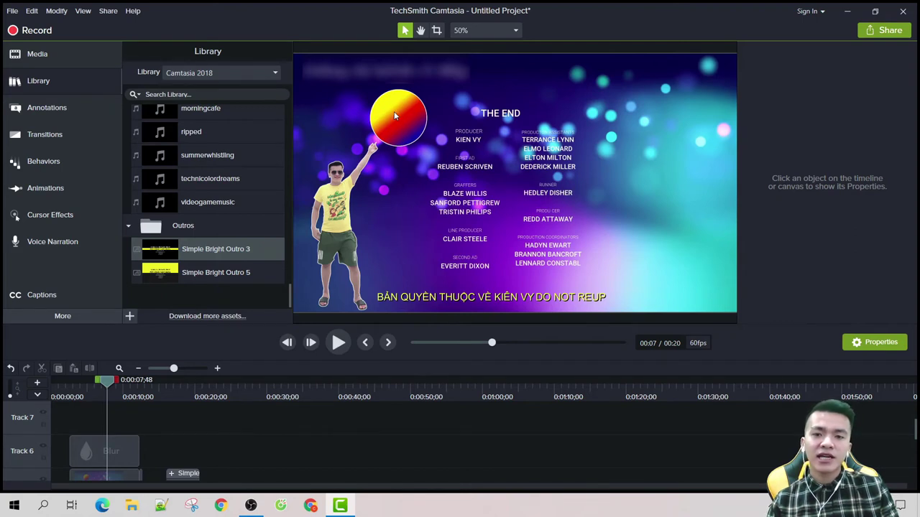
pyautogui.click(335, 344)
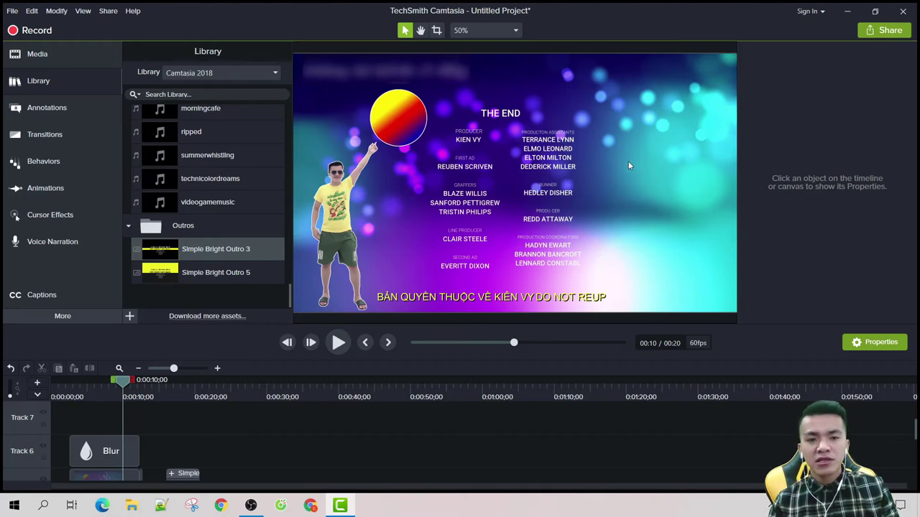
pyautogui.hotkey('ctrl', '-')
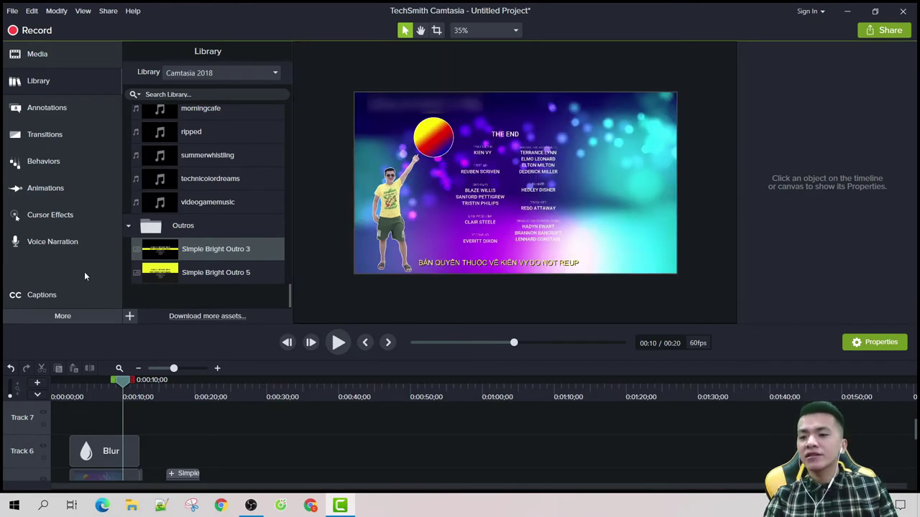
# Step: Open the Zoom-n-Pan animation settings and delete the Simple Bright Outro 3 group from Track 5
pyautogui.click(52, 188)
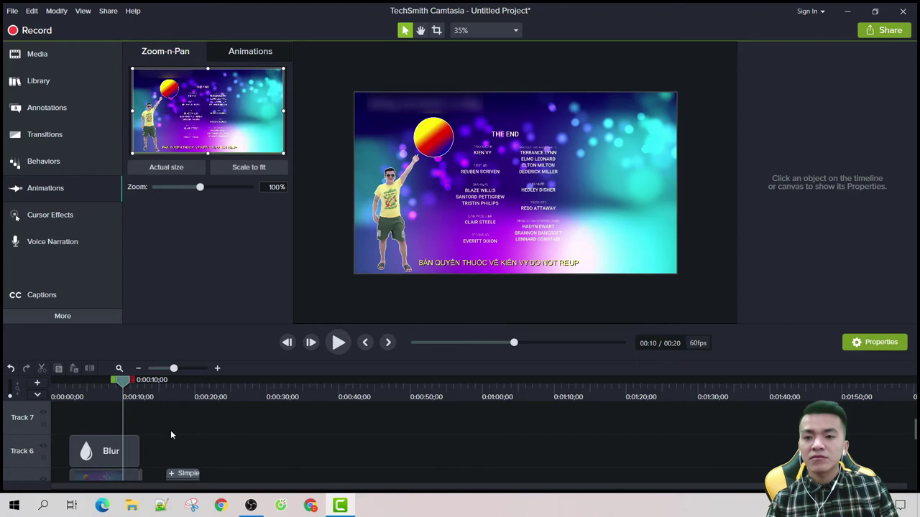
pyautogui.scroll(-2, 170, 430)
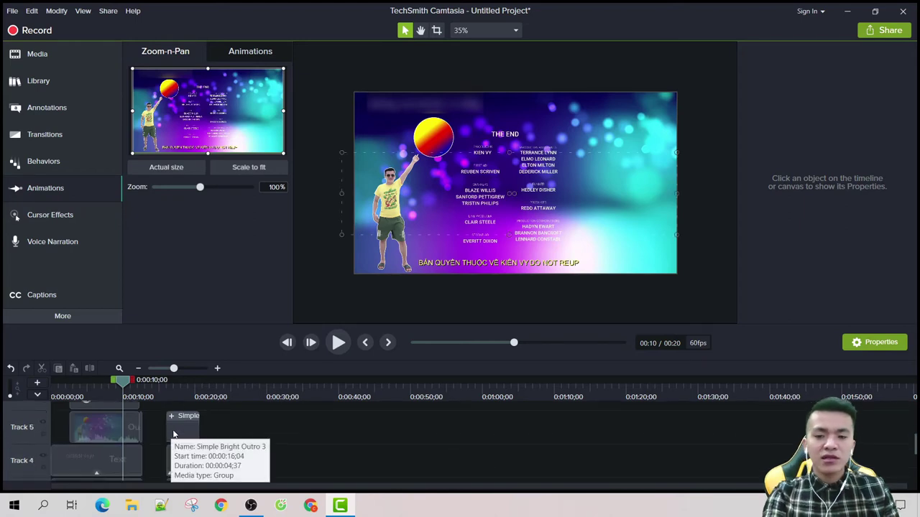
pyautogui.click(173, 434)
pyautogui.press('Delete')
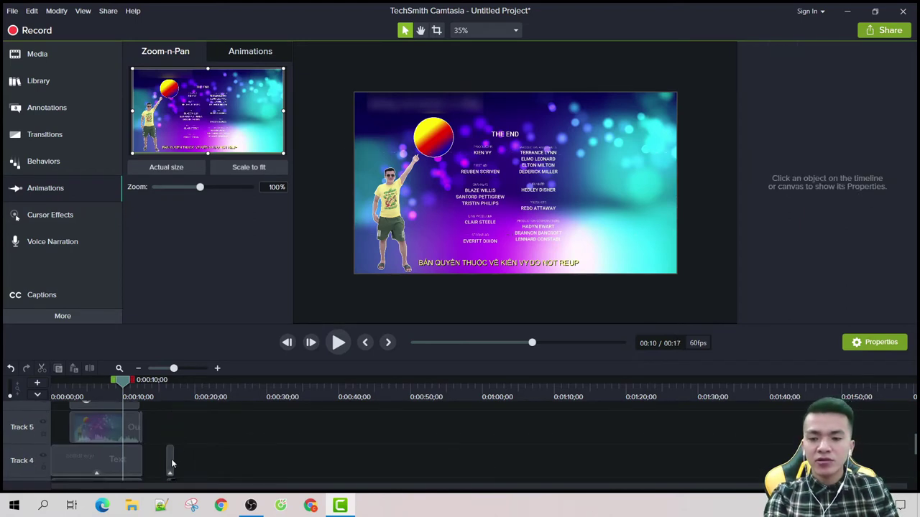
# Step: Delete the leftover clip pieces after about 0:00:16 on the lower tracks and select the intro mo man clip on Track 2
pyautogui.scroll(-1, 172, 461)
pyautogui.click(173, 466)
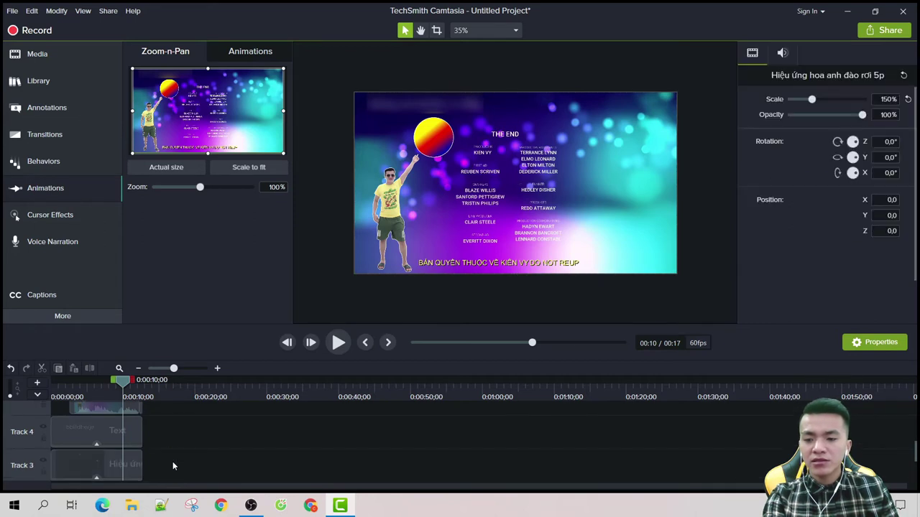
pyautogui.press('Delete')
pyautogui.scroll(-1, 172, 461)
pyautogui.click(139, 450)
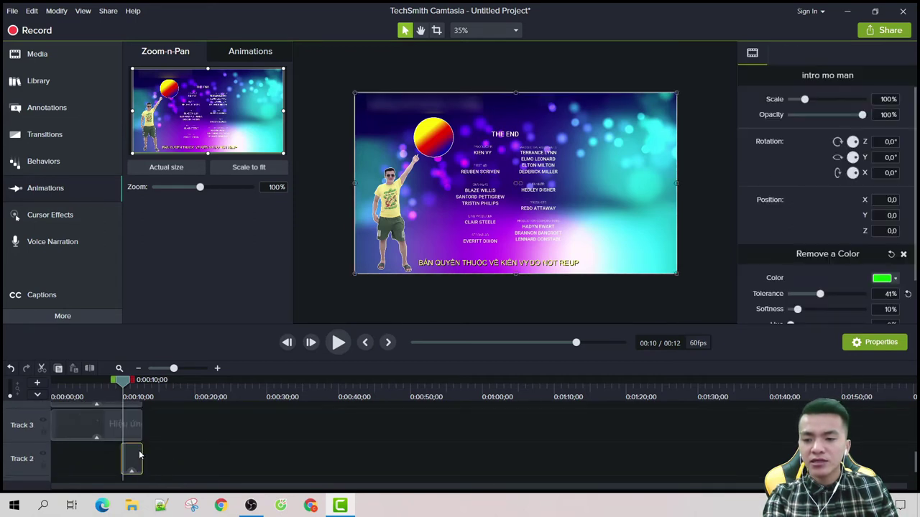
# Step: Delete the intro mo man clip from Track 2 and the Blur annotation from Track 6
pyautogui.press('Delete')
pyautogui.scroll(2, 140, 450)
pyautogui.click(101, 423)
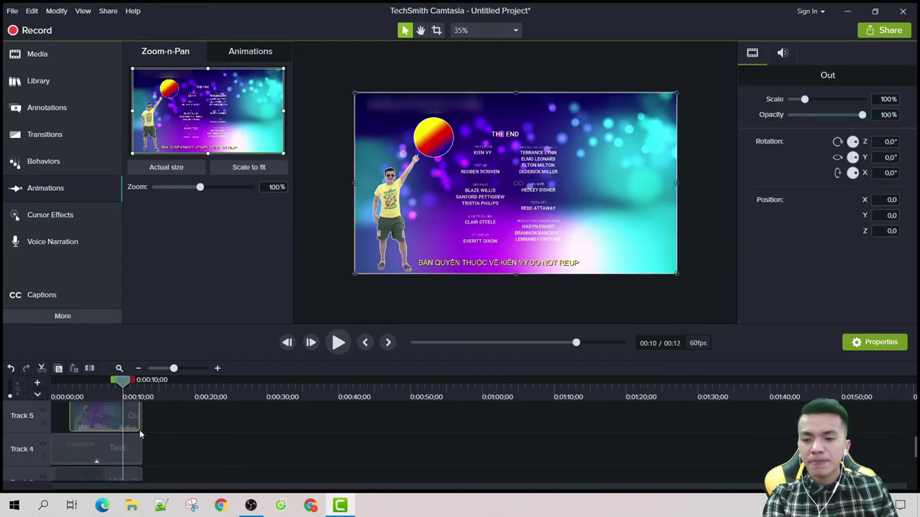
pyautogui.scroll(1, 144, 439)
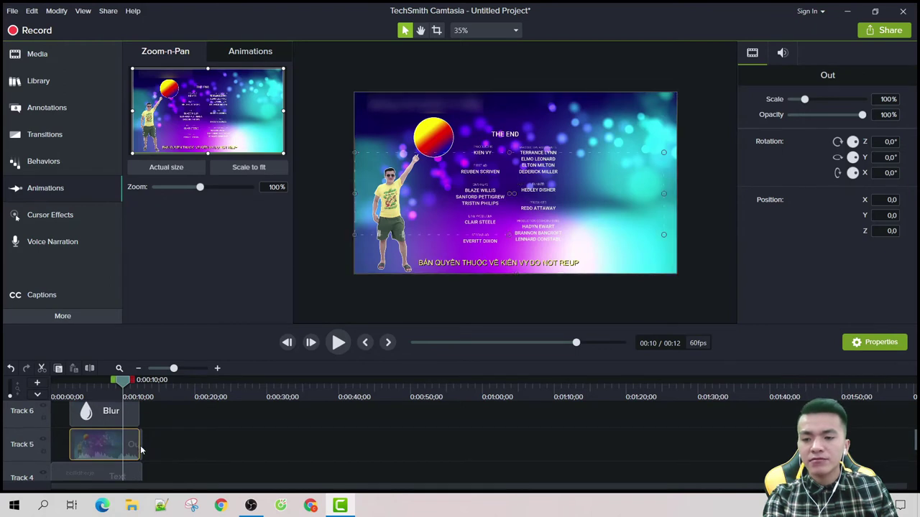
pyautogui.click(142, 450)
pyautogui.click(117, 406)
pyautogui.press('Delete')
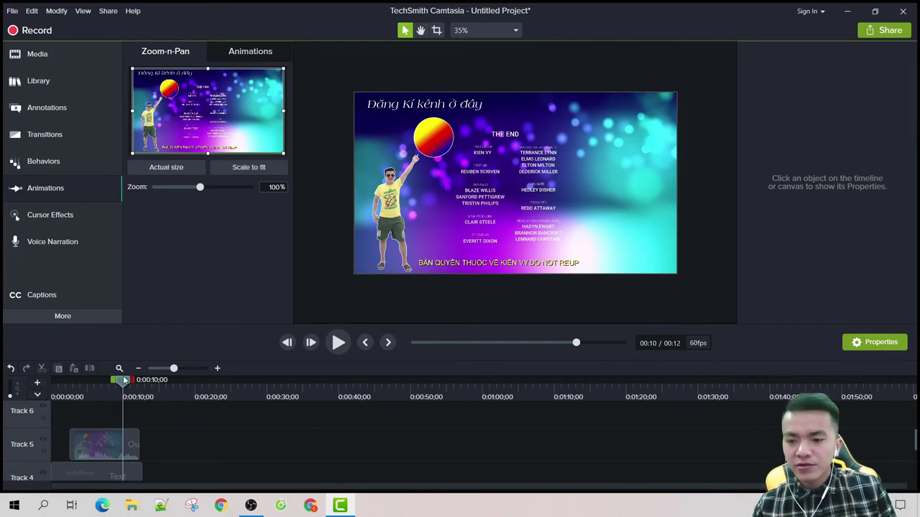
# Step: Move the Out clip to the start of Track 5 and the bbffdherje text clip from Track 4 up to Track 6
pyautogui.moveTo(87, 443)
pyautogui.mouseDown()
pyautogui.moveTo(54, 446)
pyautogui.moveTo(76, 449)
pyautogui.mouseUp()
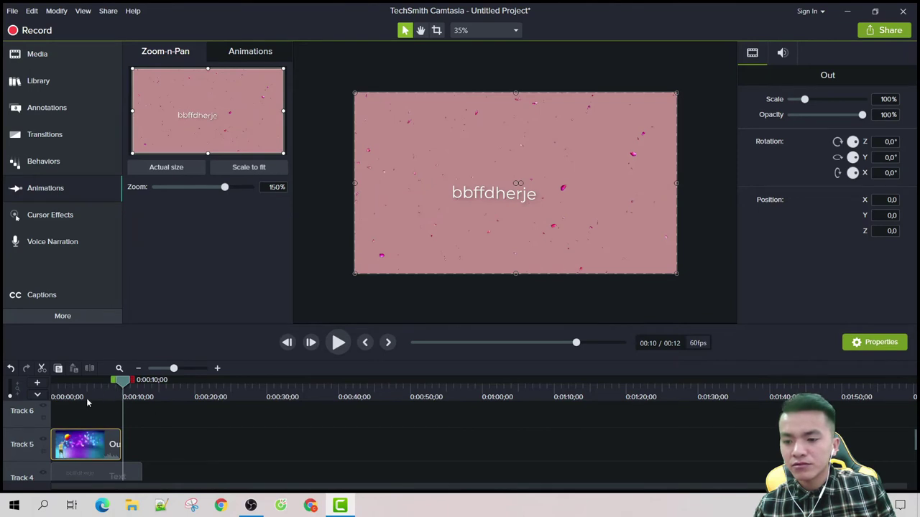
pyautogui.moveTo(88, 400); pyautogui.dragTo(65, 420)
pyautogui.click(152, 454)
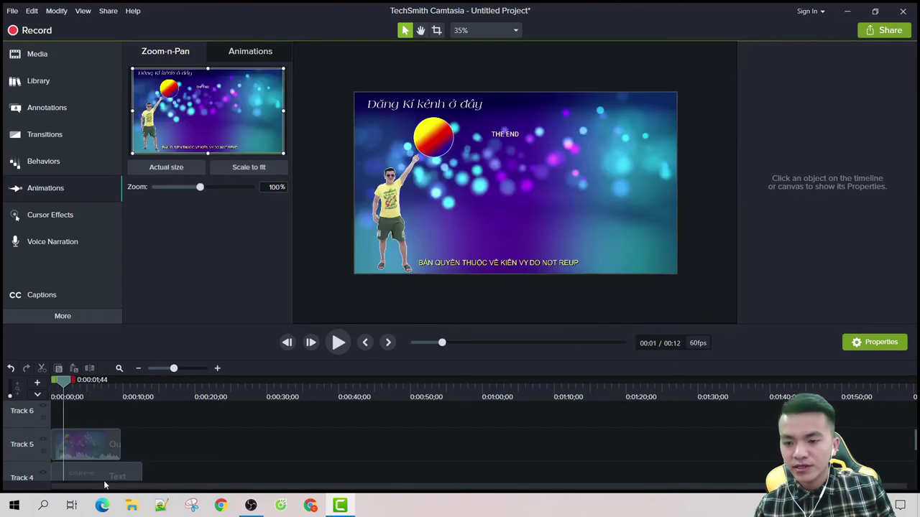
pyautogui.moveTo(109, 473); pyautogui.dragTo(153, 471)
pyautogui.moveTo(148, 437); pyautogui.dragTo(100, 447)
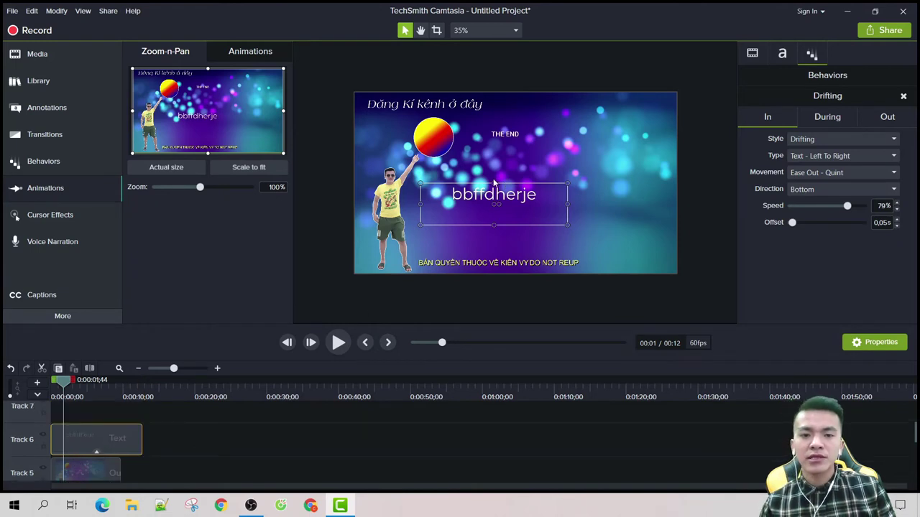
# Step: Append a long run of filler letters to the bbffdherje callout and move it past the canvas's left edge at 0:00:12;32
pyautogui.doubleClick(525, 207)
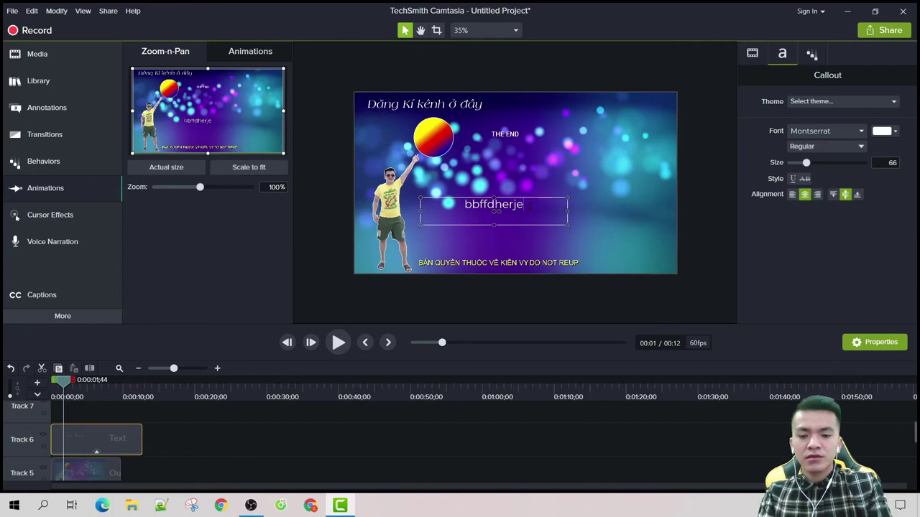
pyautogui.write('fjowrojoewjoewjw')
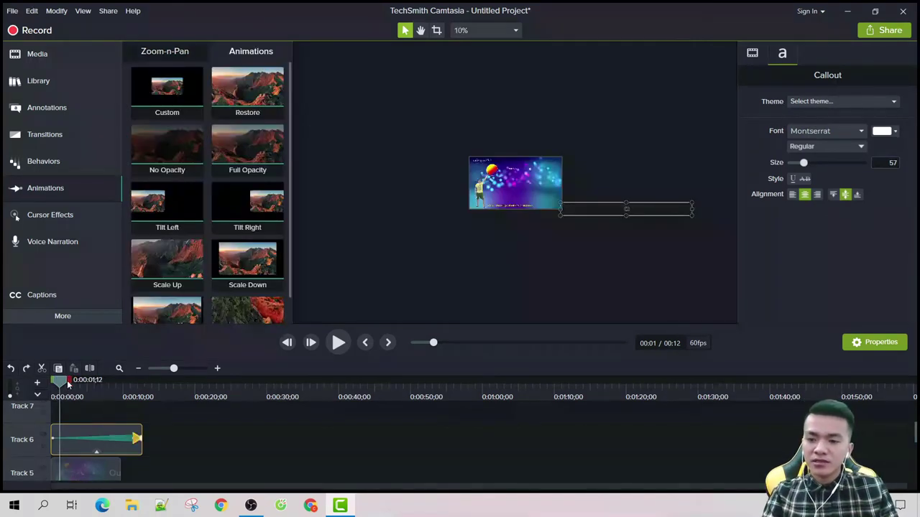
pyautogui.moveTo(117, 382); pyautogui.dragTo(148, 392)
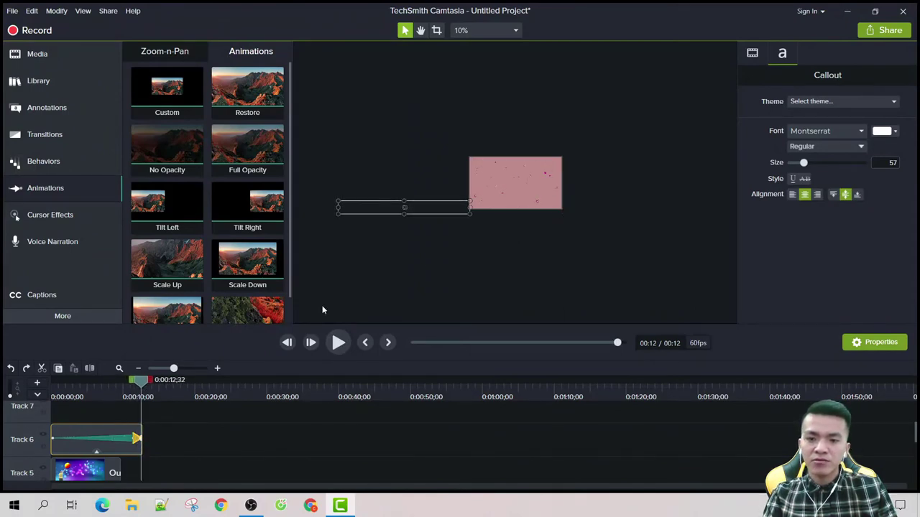
pyautogui.moveTo(421, 210); pyautogui.dragTo(339, 209)
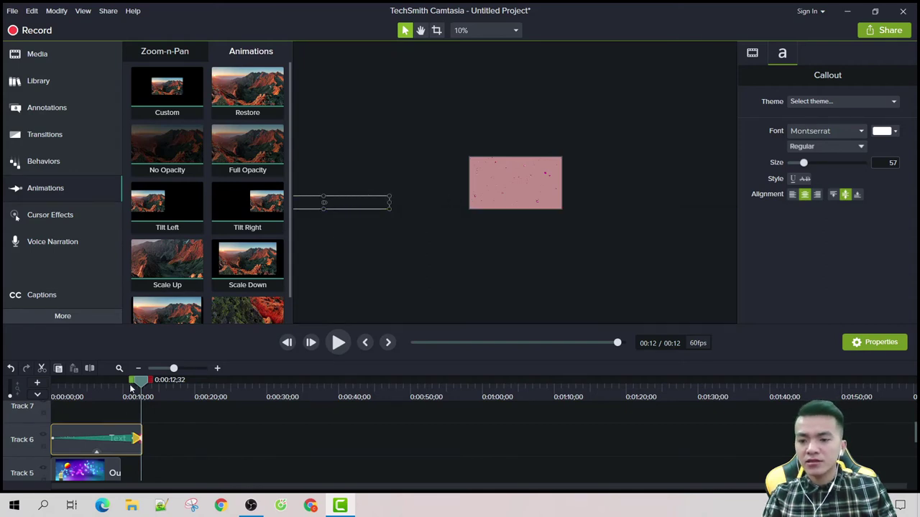
# Step: Play the scrolling text animation from about 0:00:01 and examine it closer up over the credits scene
pyautogui.moveTo(121, 392); pyautogui.dragTo(54, 404)
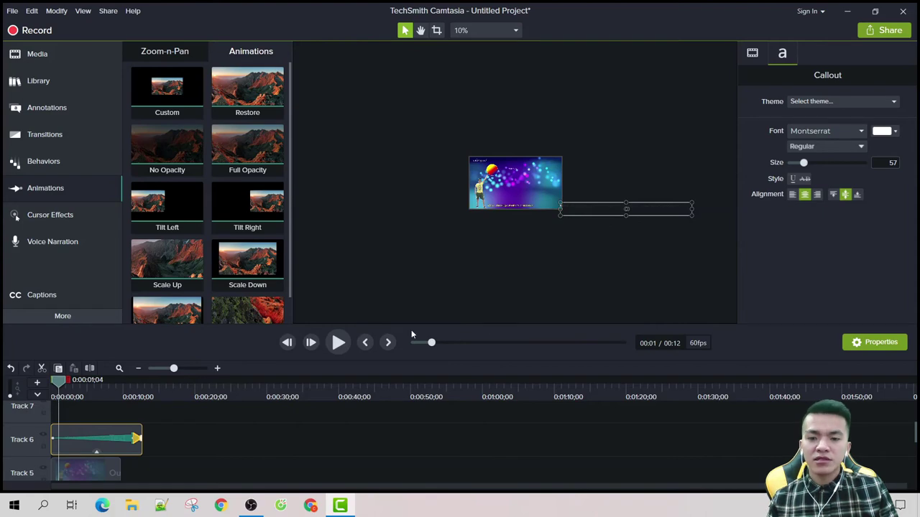
pyautogui.click(337, 343)
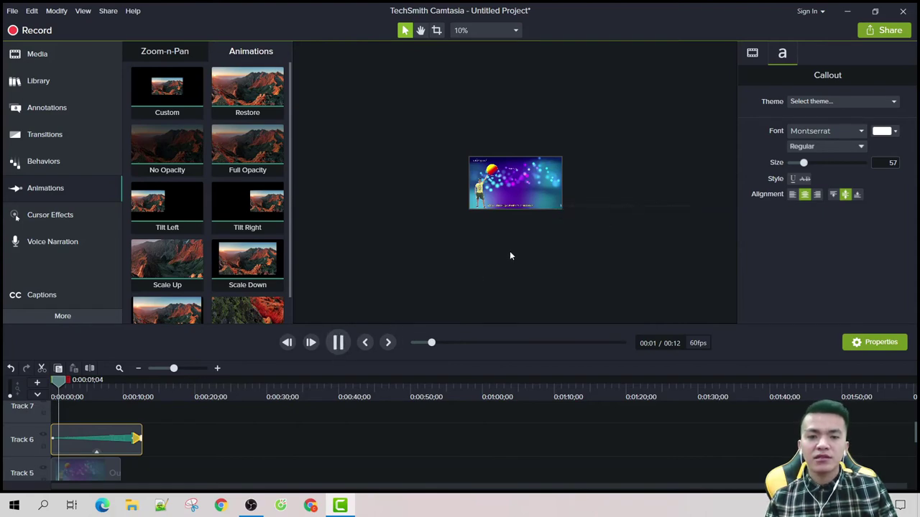
pyautogui.click(537, 206)
pyautogui.scroll(5, 533, 248)
pyautogui.scroll(-3, 531, 246)
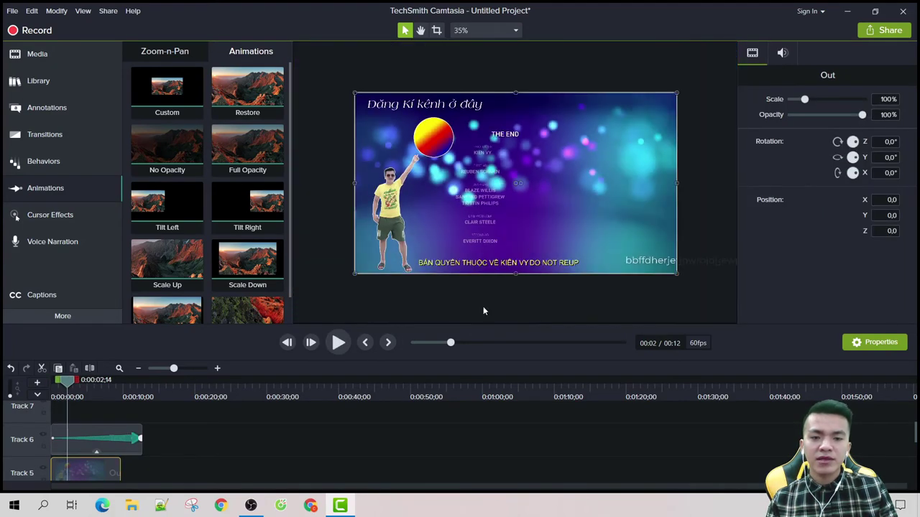
pyautogui.click(347, 350)
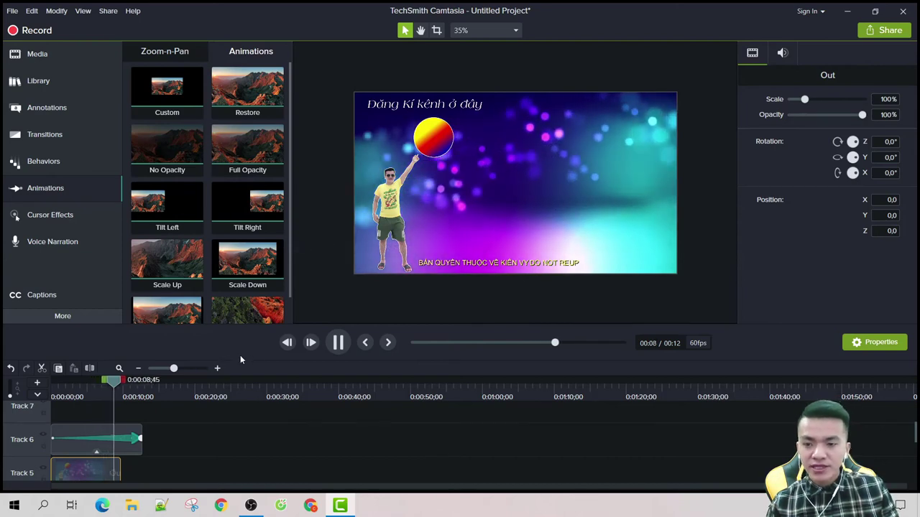
pyautogui.click(335, 345)
# Step: Try to move the scrolling text callout toward the canvas's right edge at 0:00:05;12 and undo the move
pyautogui.moveTo(135, 388); pyautogui.dragTo(89, 382)
pyautogui.click(440, 263)
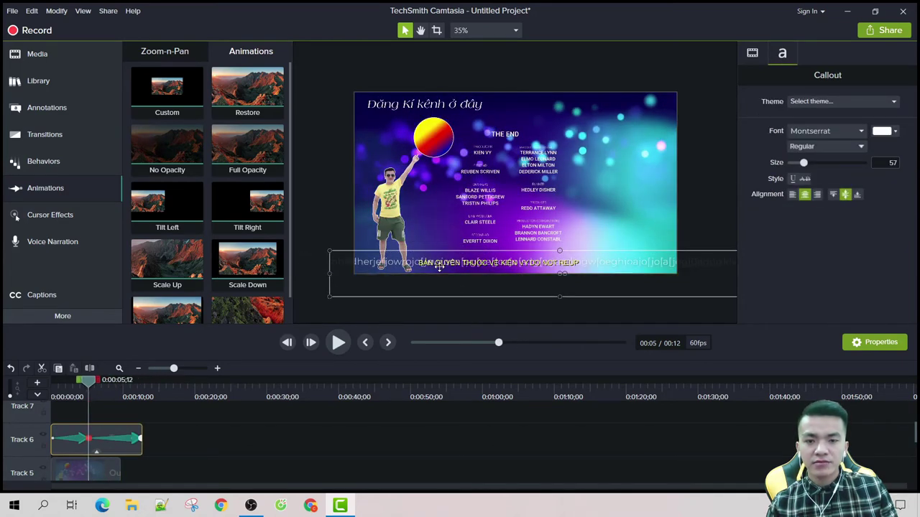
pyautogui.moveTo(440, 263); pyautogui.dragTo(764, 269)
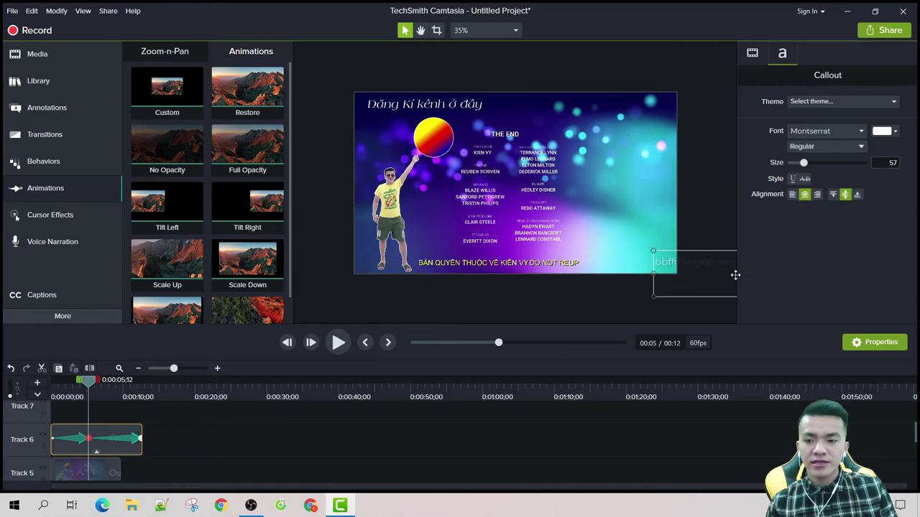
pyautogui.hotkey('ctrl', 'z')
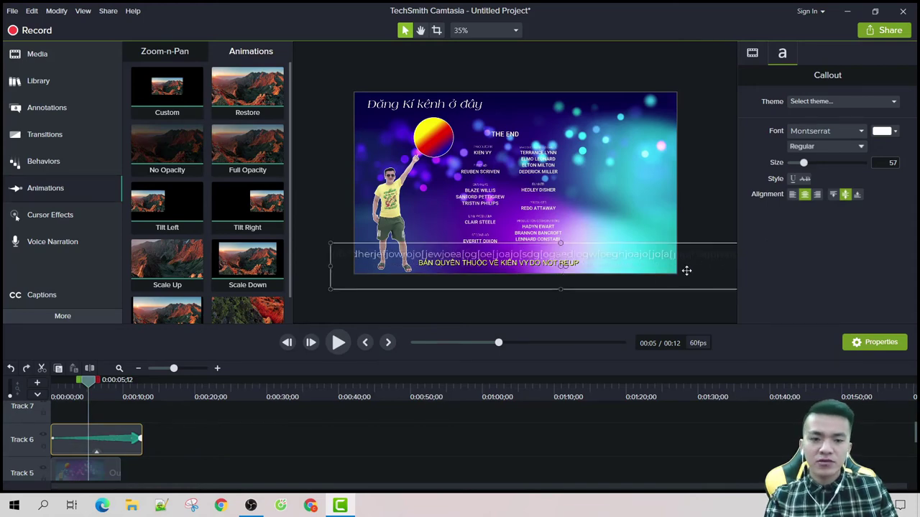
# Step: Shrink the callout to text size 36 at 0:00:00;16, and to size 45 farther past the canvas's left edge at about 0:00:12;35
pyautogui.moveTo(89, 386); pyautogui.dragTo(55, 407)
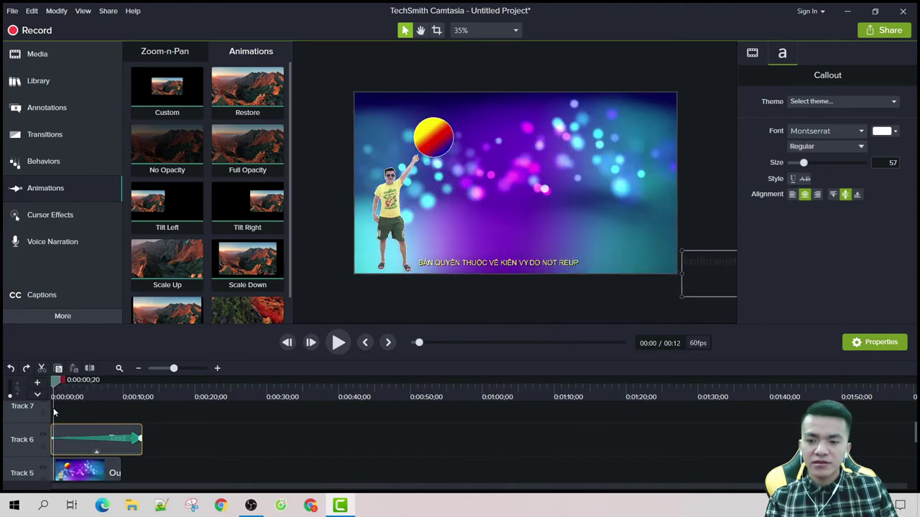
pyautogui.click(163, 371)
pyautogui.click(182, 369)
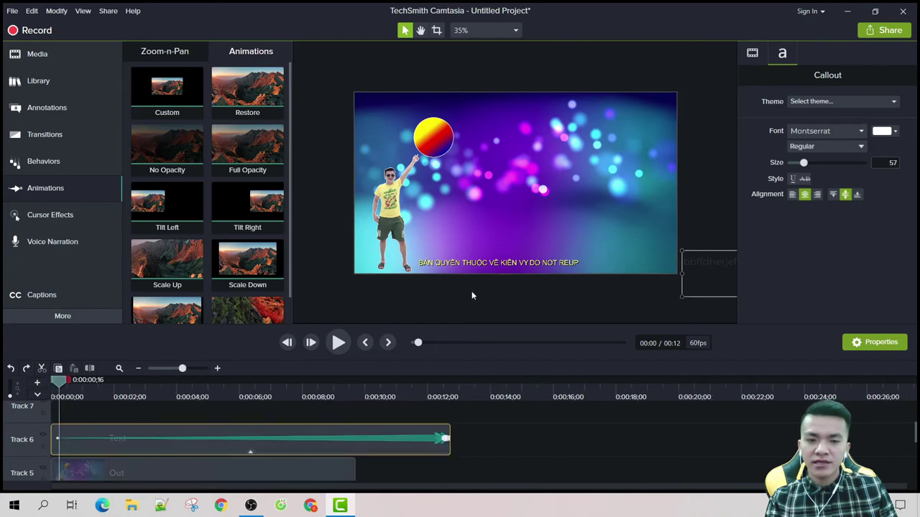
pyautogui.scroll(-5, 536, 235)
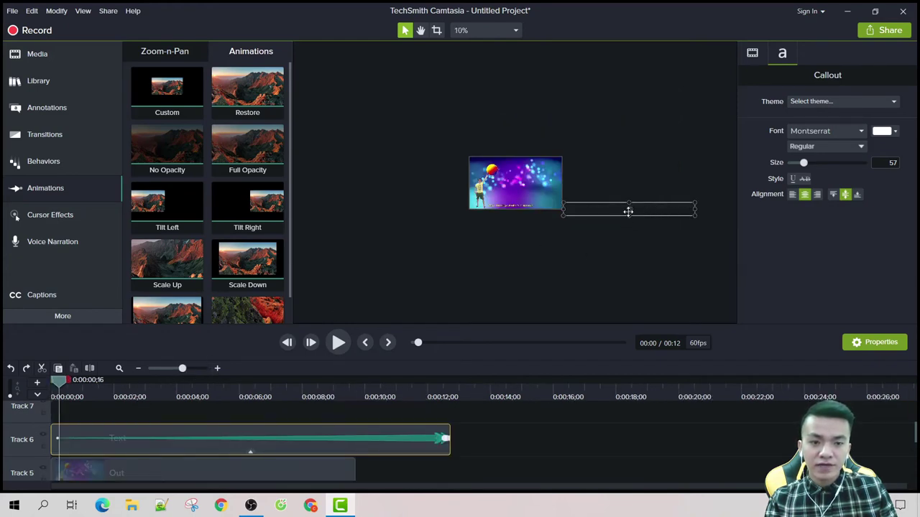
pyautogui.moveTo(629, 215); pyautogui.dragTo(628, 208)
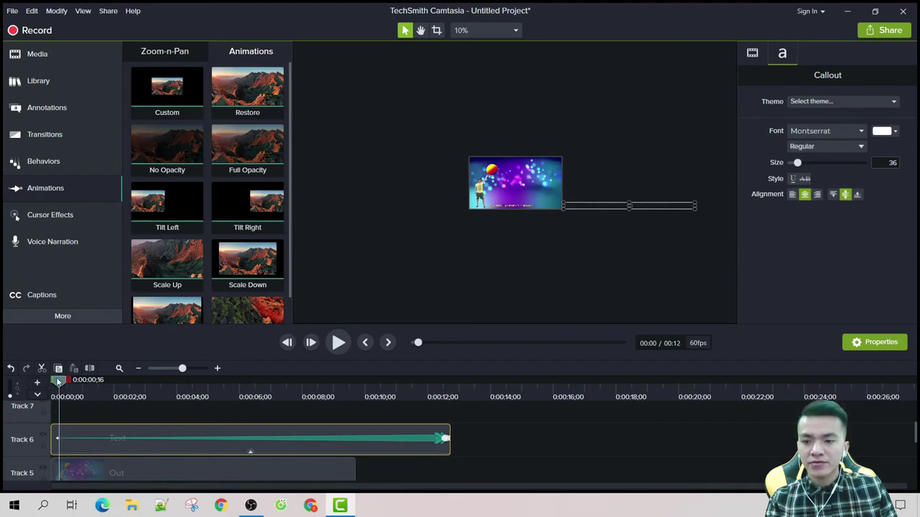
pyautogui.moveTo(58, 381); pyautogui.dragTo(445, 406)
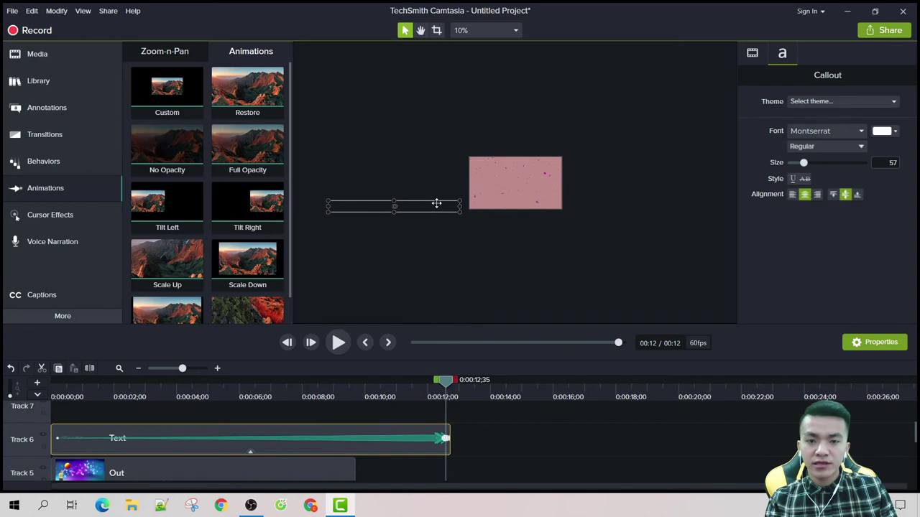
pyautogui.moveTo(437, 203); pyautogui.dragTo(408, 206)
# Step: Split the Track 6 text clip at 0:00:12;33 and delete the short piece left after the split
pyautogui.moveTo(445, 390); pyautogui.dragTo(447, 413)
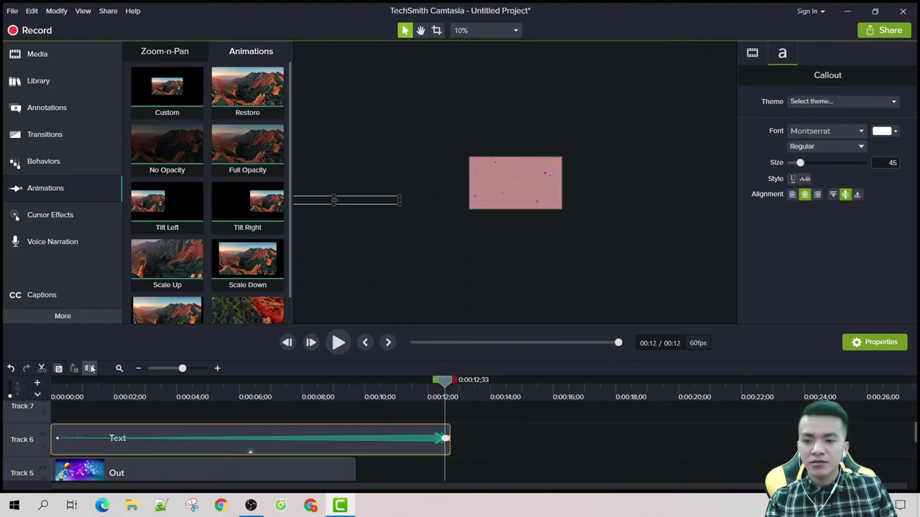
pyautogui.click(198, 388)
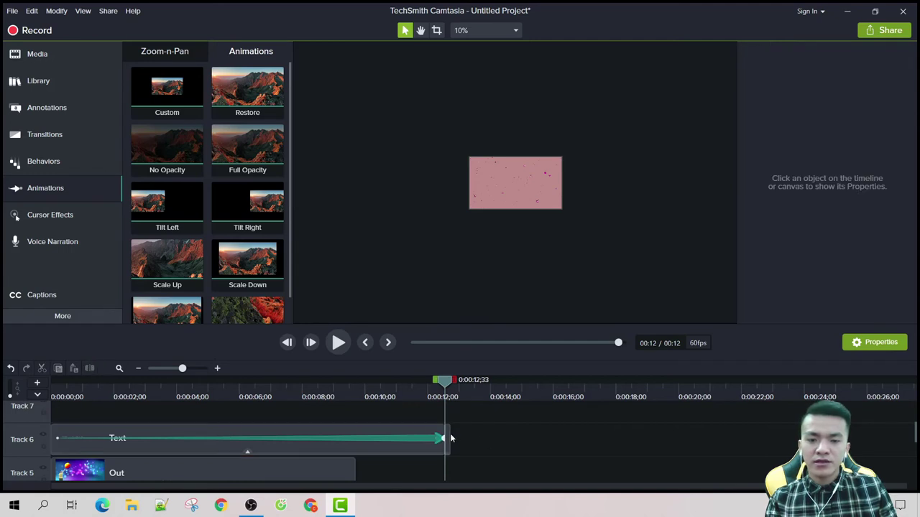
pyautogui.click(448, 435)
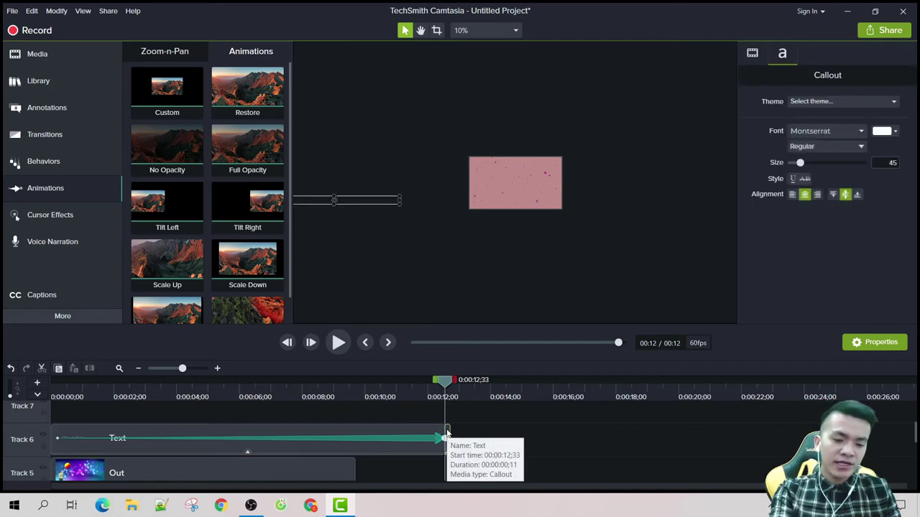
pyautogui.click(449, 437)
pyautogui.scroll(-2, 424, 453)
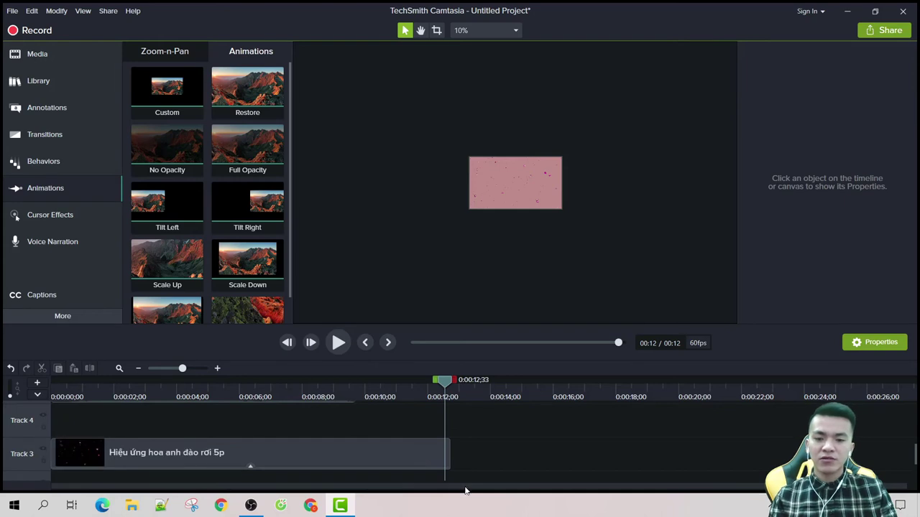
pyautogui.scroll(3, 380, 470)
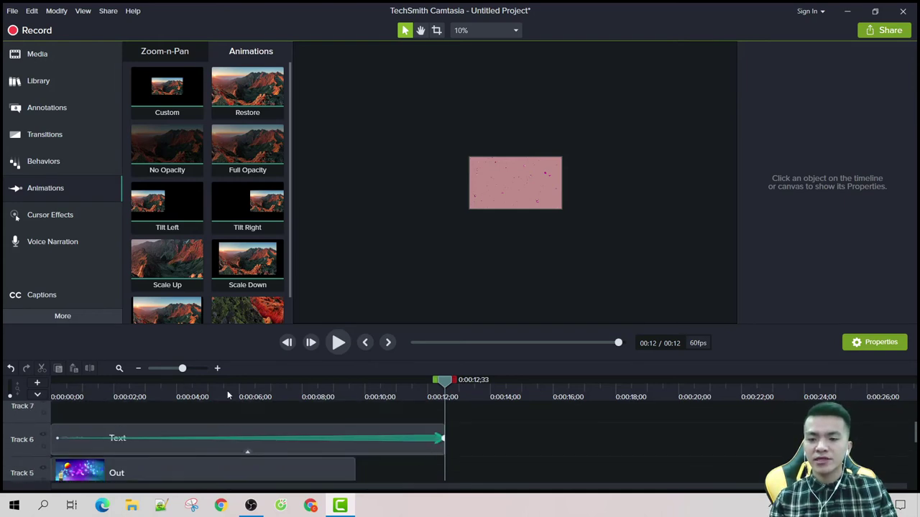
# Step: Play the credits scene from about 0:00:07 and again from 0:00:01;56 to check the resized scrolling text
pyautogui.moveTo(440, 385); pyautogui.dragTo(295, 424)
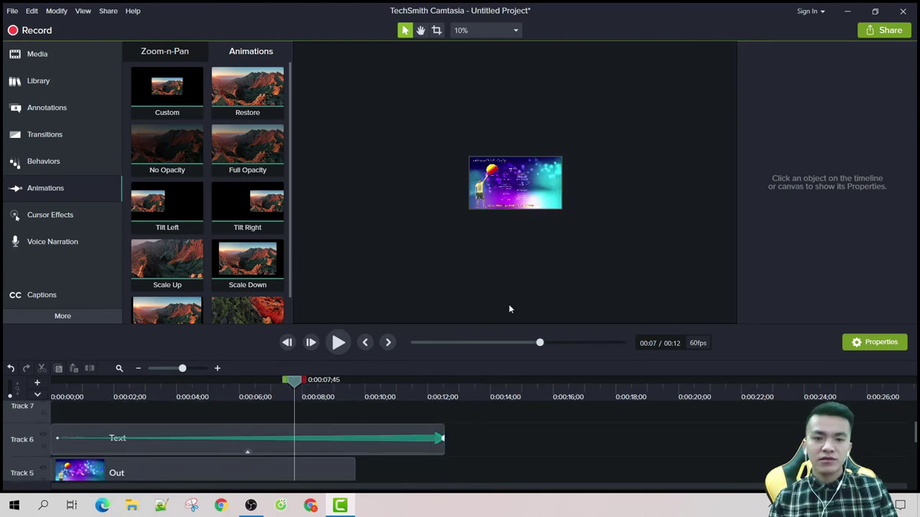
pyautogui.scroll(3, 510, 309)
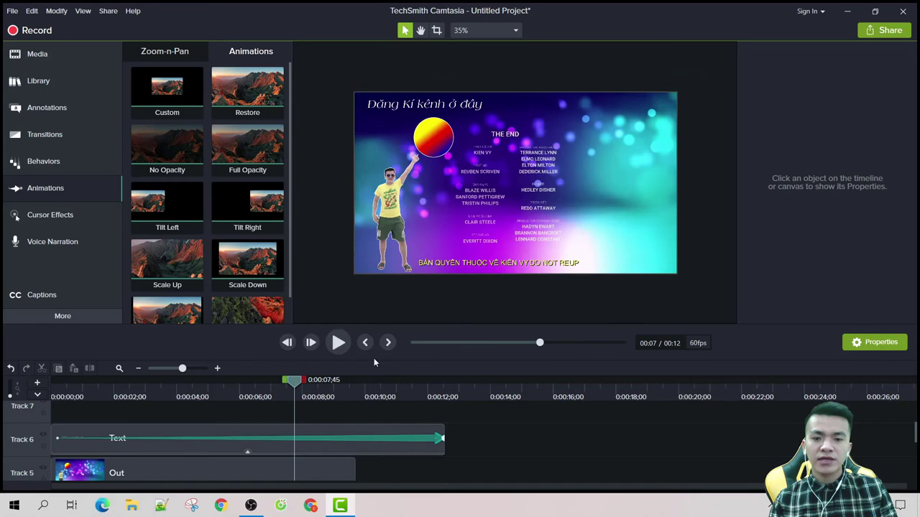
pyautogui.click(337, 343)
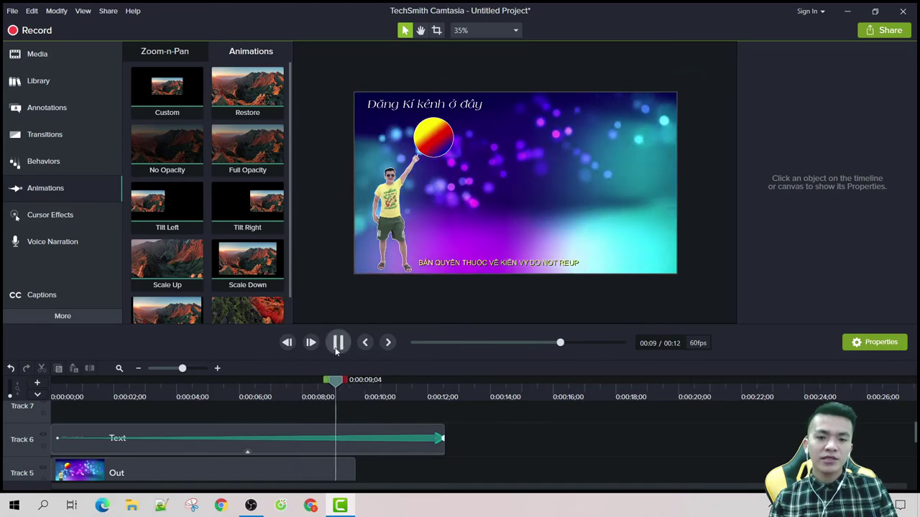
pyautogui.click(124, 398)
pyautogui.click(111, 394)
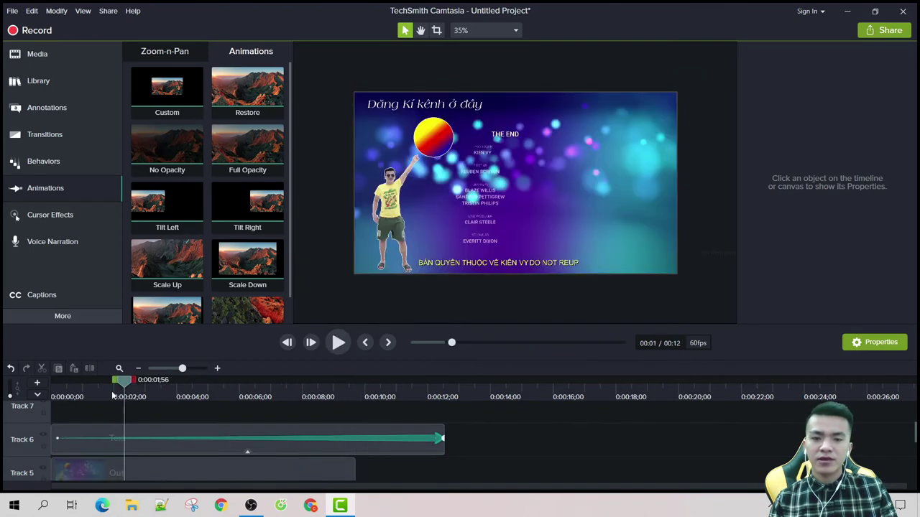
pyautogui.click(339, 343)
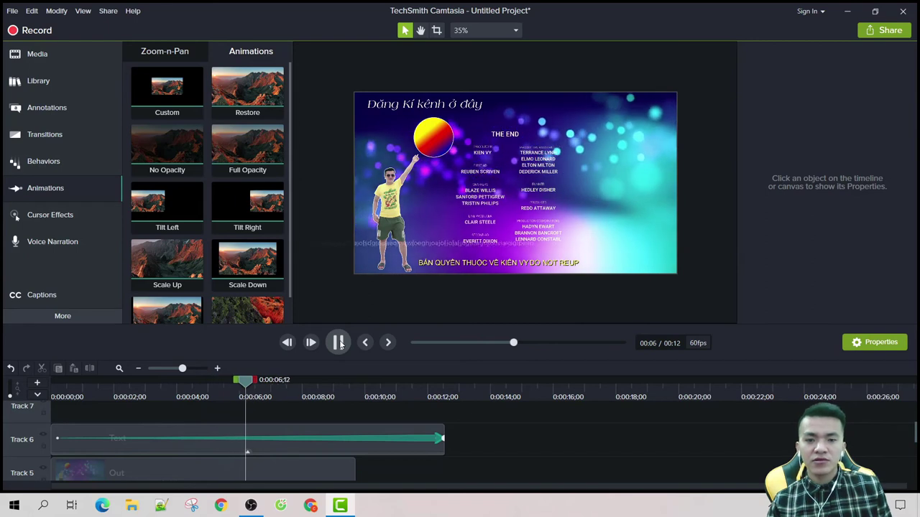
pyautogui.click(339, 342)
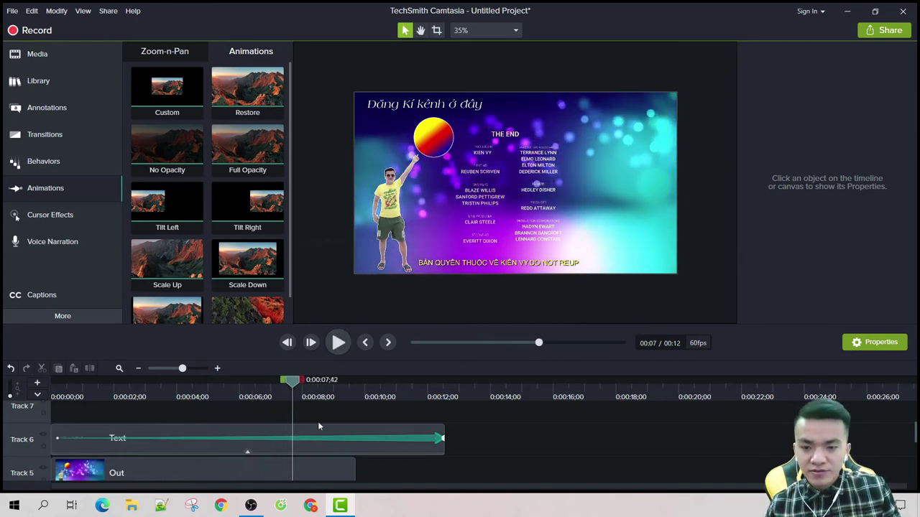
# Step: Trim the end of the Track 6 text clip back to where the Out clip on Track 5 ends
pyautogui.click(313, 437)
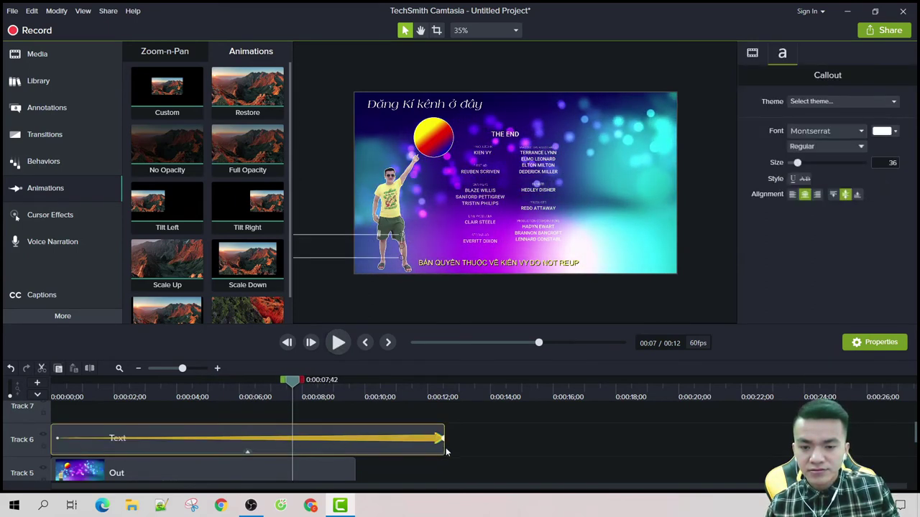
pyautogui.moveTo(444, 454); pyautogui.dragTo(358, 458)
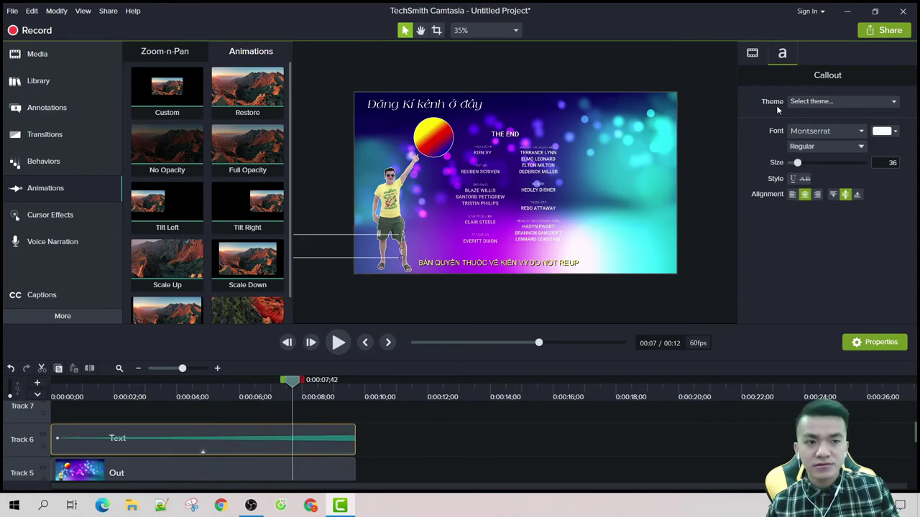
# Step: Delete the Drop Shadow effect and the existing animation from the text clip on Track 6
pyautogui.press('Home')
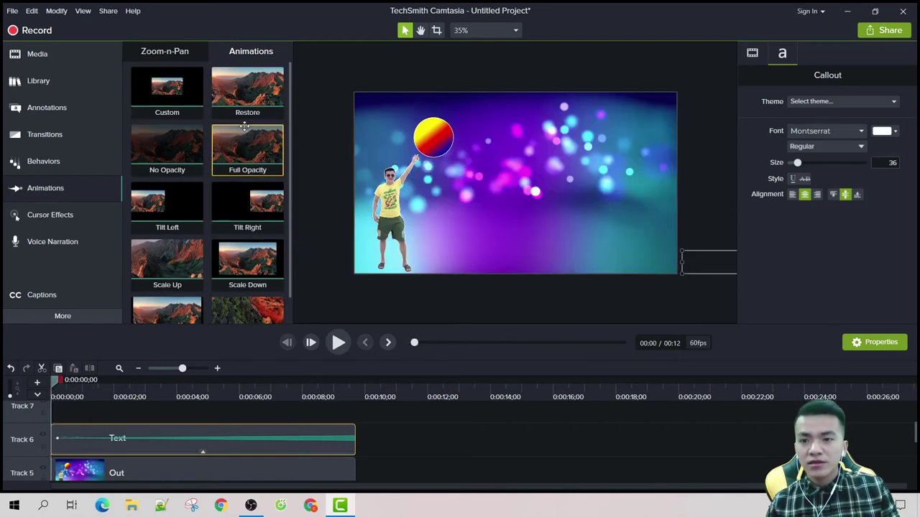
pyautogui.moveTo(173, 95); pyautogui.dragTo(178, 448)
pyautogui.click(204, 452)
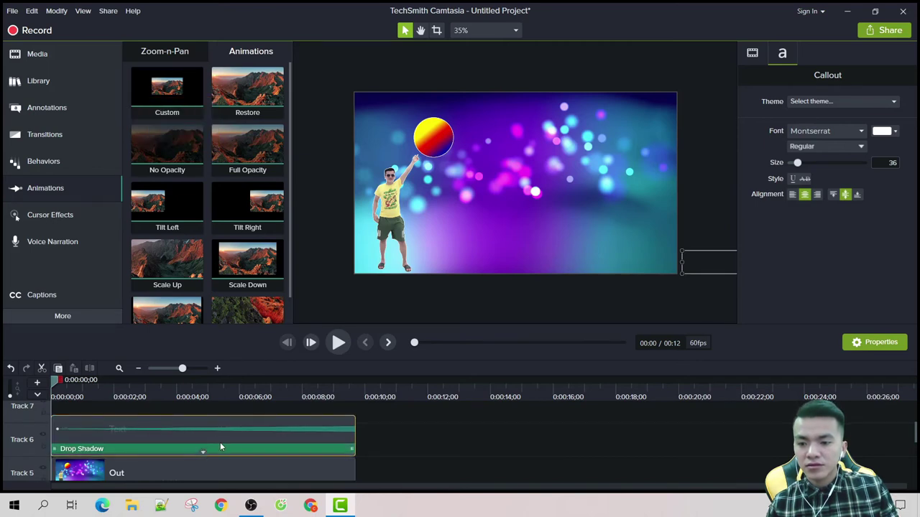
pyautogui.click(227, 450)
pyautogui.press('Delete')
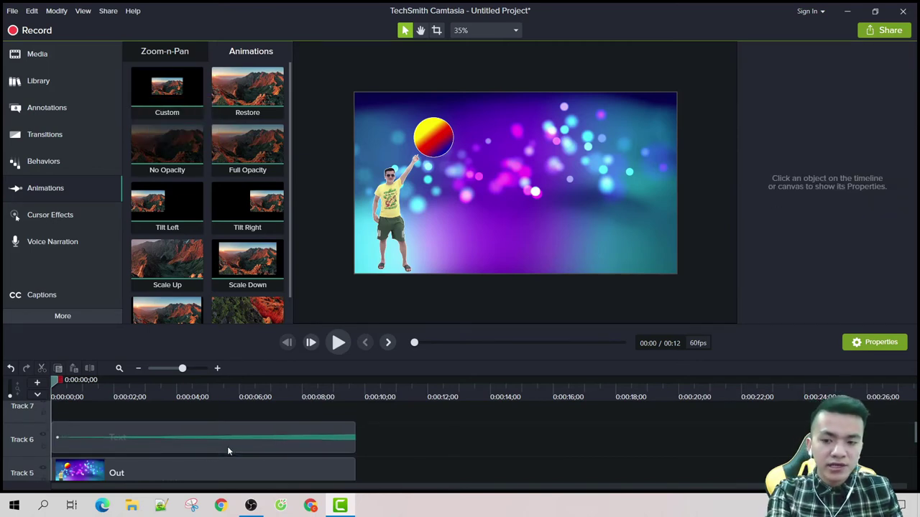
pyautogui.click(149, 439)
pyautogui.press('Delete')
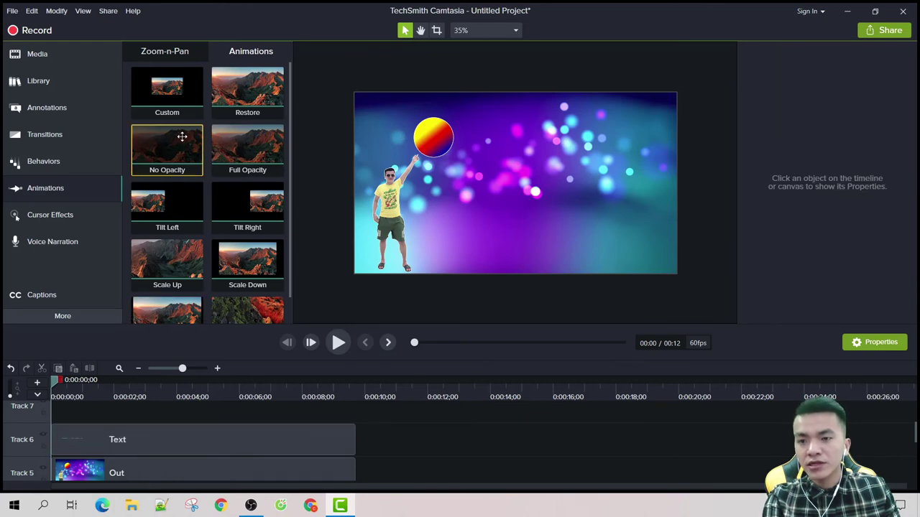
# Step: Add a Custom animation spanning the whole Track 6 text clip and move the callout past the canvas's left edge at 0:00:09;42
pyautogui.moveTo(178, 88); pyautogui.dragTo(377, 445)
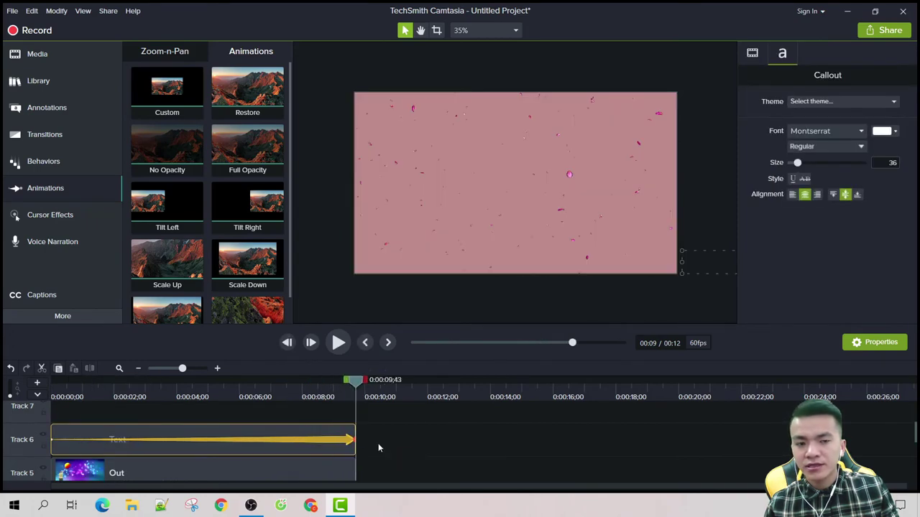
pyautogui.moveTo(361, 387); pyautogui.dragTo(355, 426)
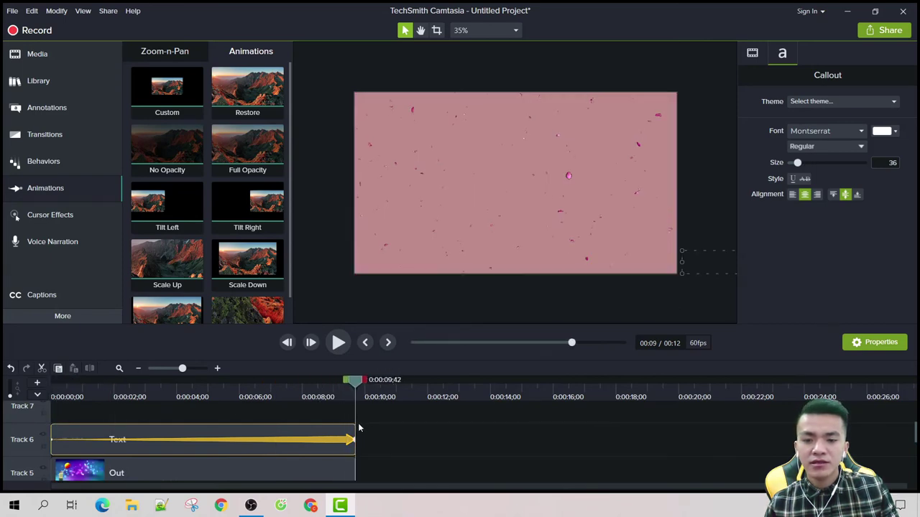
pyautogui.moveTo(716, 269); pyautogui.dragTo(329, 278)
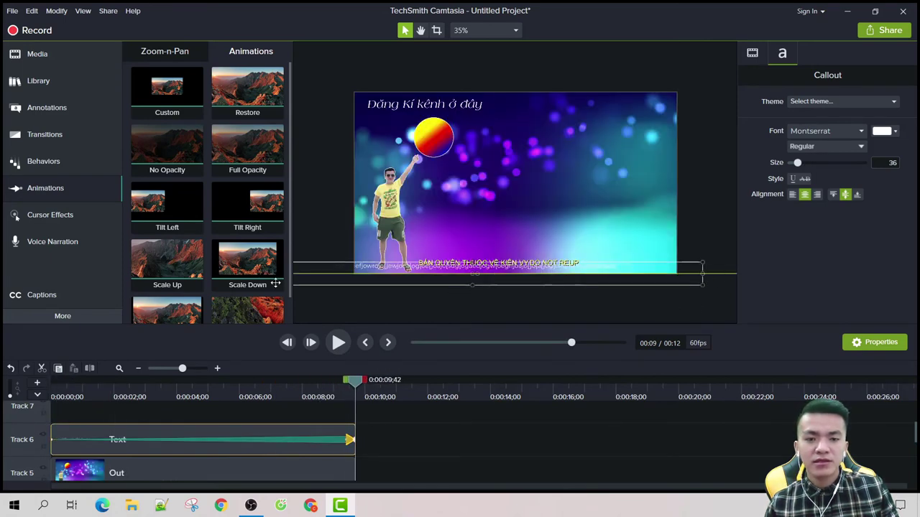
pyautogui.click(551, 286)
pyautogui.click(475, 279)
pyautogui.moveTo(474, 279); pyautogui.dragTo(269, 266)
pyautogui.moveTo(354, 383); pyautogui.dragTo(160, 408)
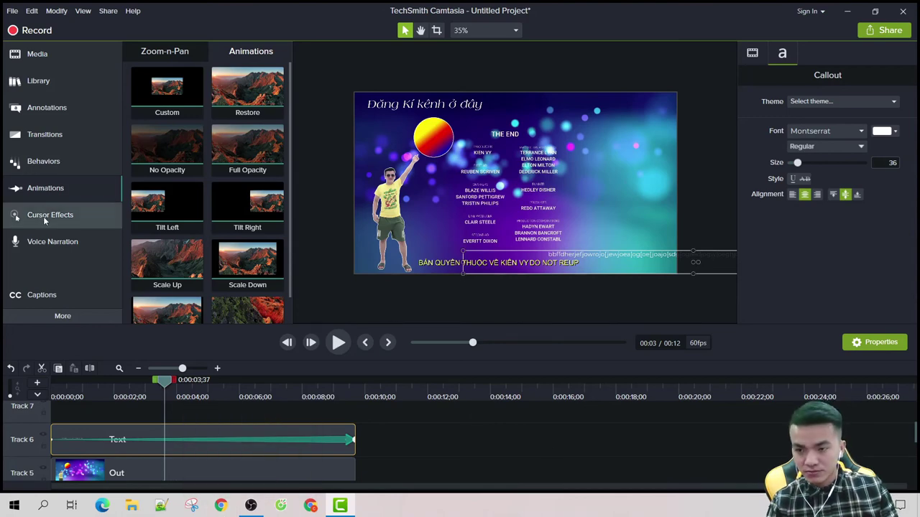
pyautogui.click(43, 216)
pyautogui.click(41, 160)
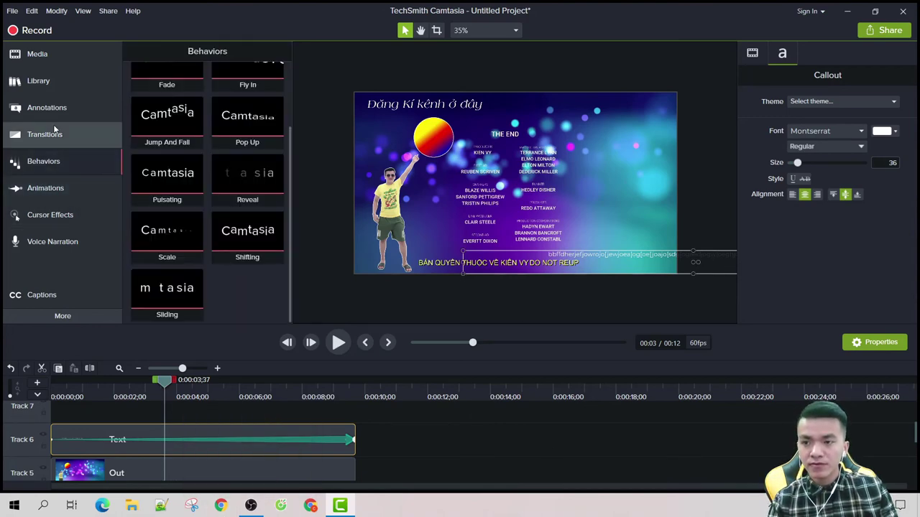
pyautogui.click(55, 129)
pyautogui.click(45, 107)
pyautogui.click(29, 63)
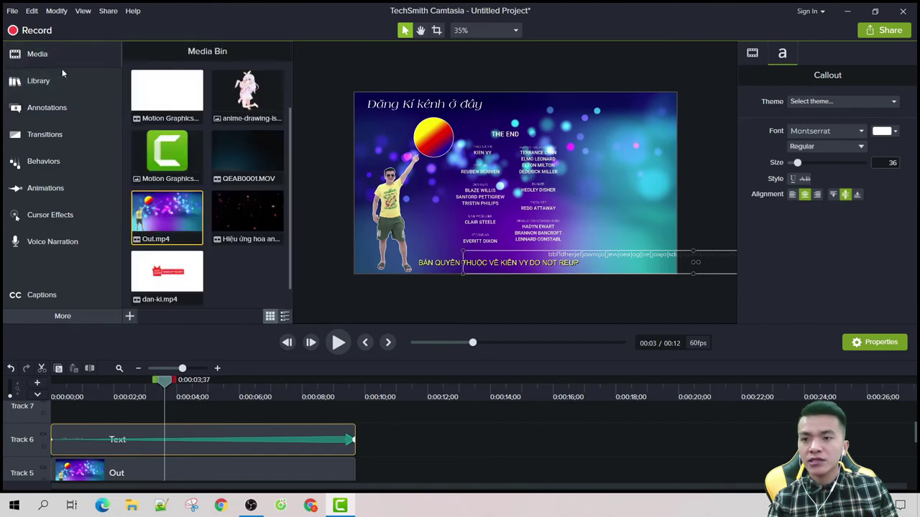
# Step: Open the Production Wizard, preview the output formats and choose Custom production settings
pyautogui.click(885, 31)
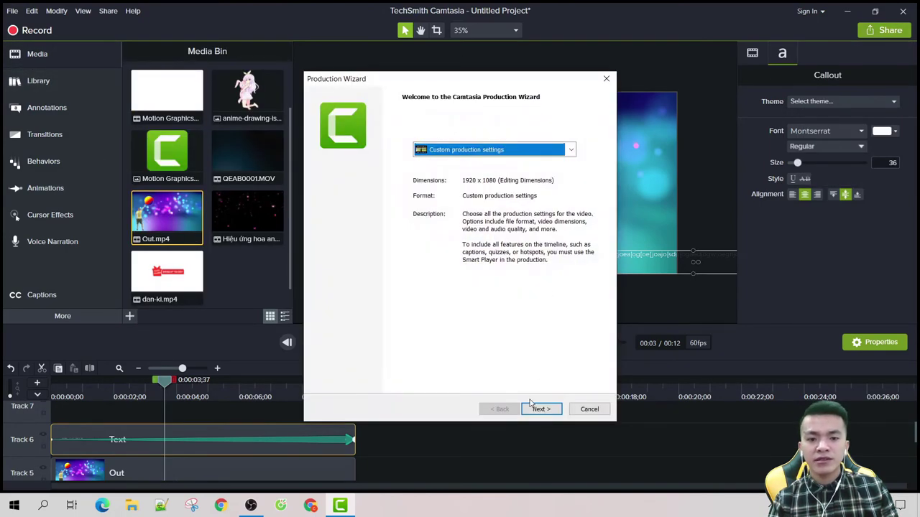
pyautogui.click(539, 408)
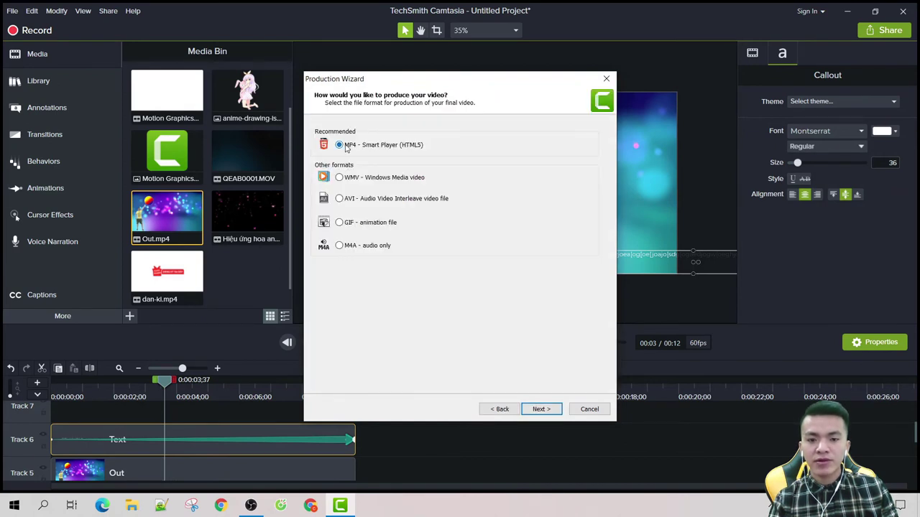
pyautogui.click(499, 409)
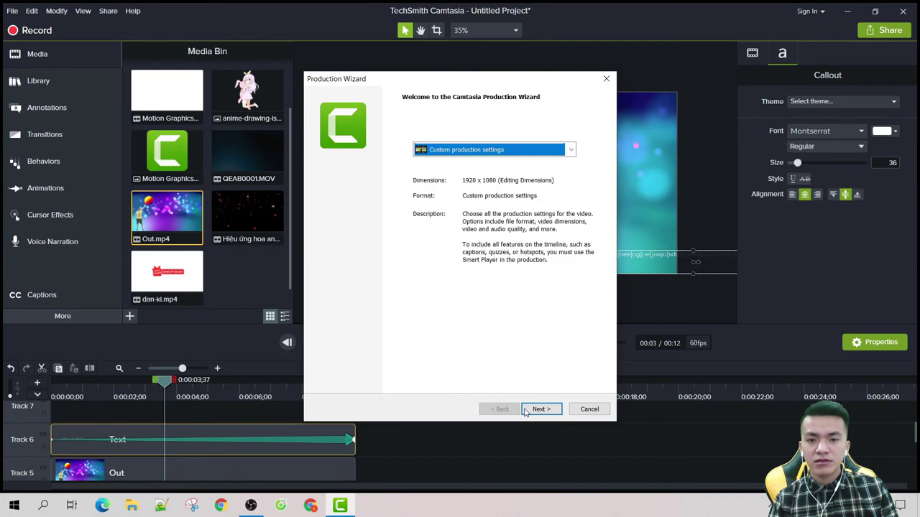
pyautogui.click(527, 411)
pyautogui.click(501, 409)
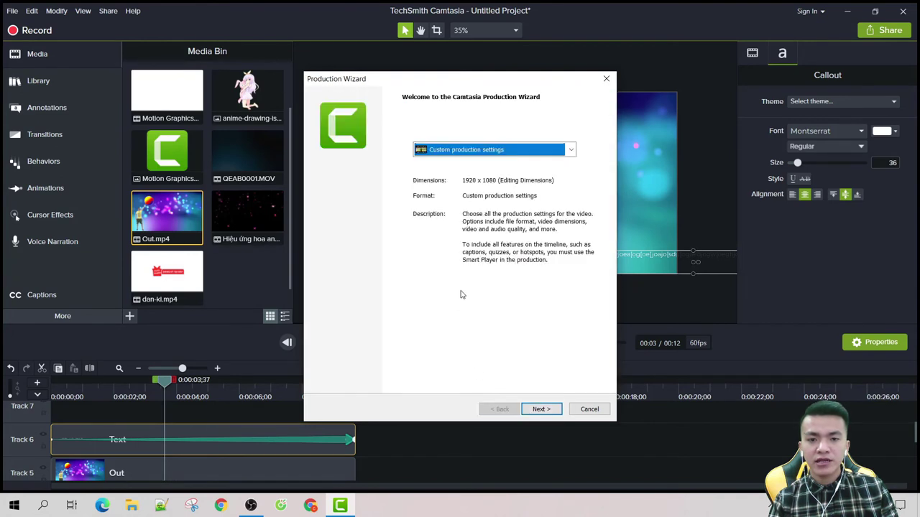
pyautogui.click(572, 151)
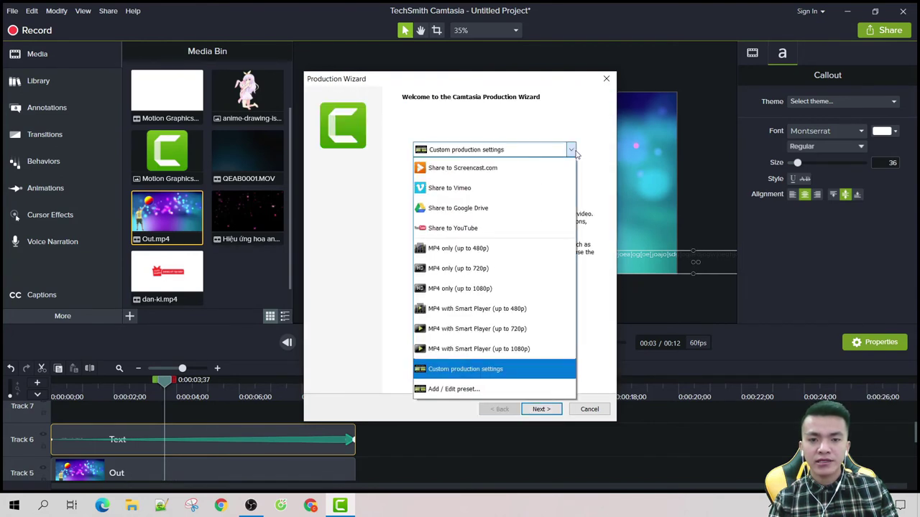
pyautogui.click(477, 371)
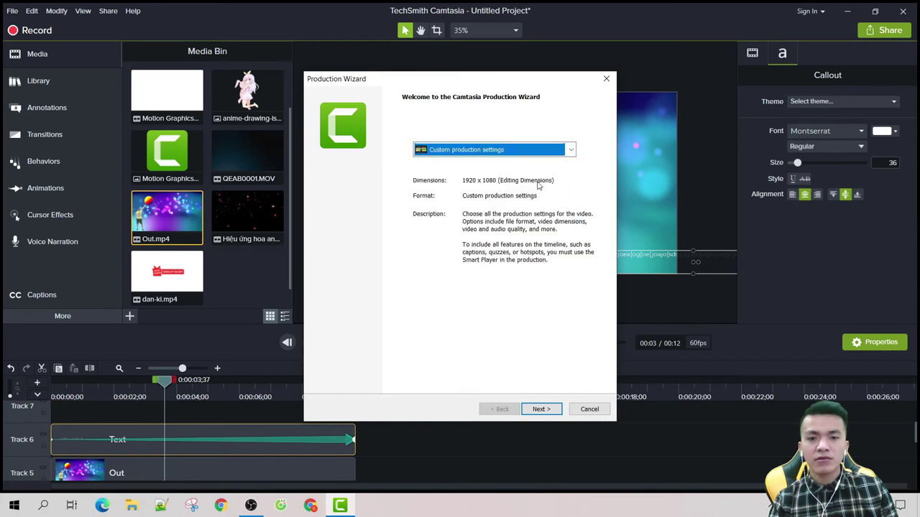
# Step: Choose MP4 - Smart Player (HTML5) as the output format and turn off producing with a controller
pyautogui.click(538, 410)
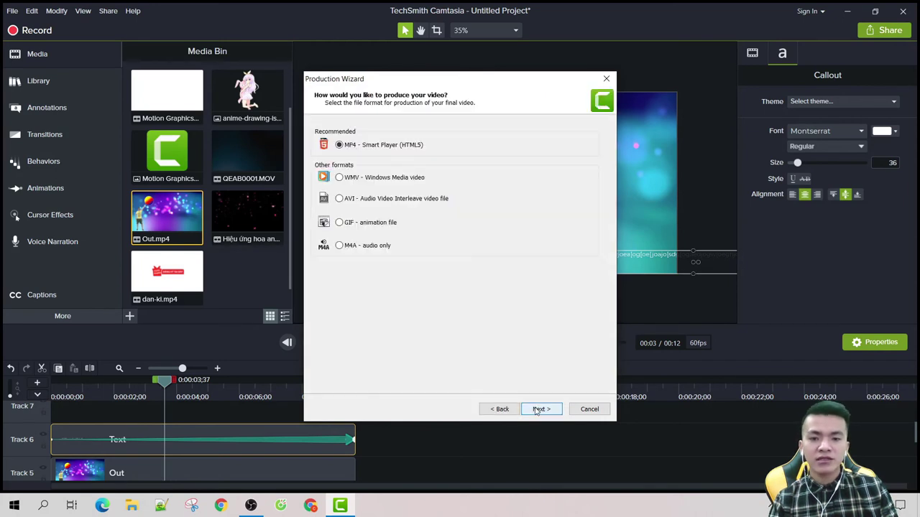
pyautogui.click(538, 409)
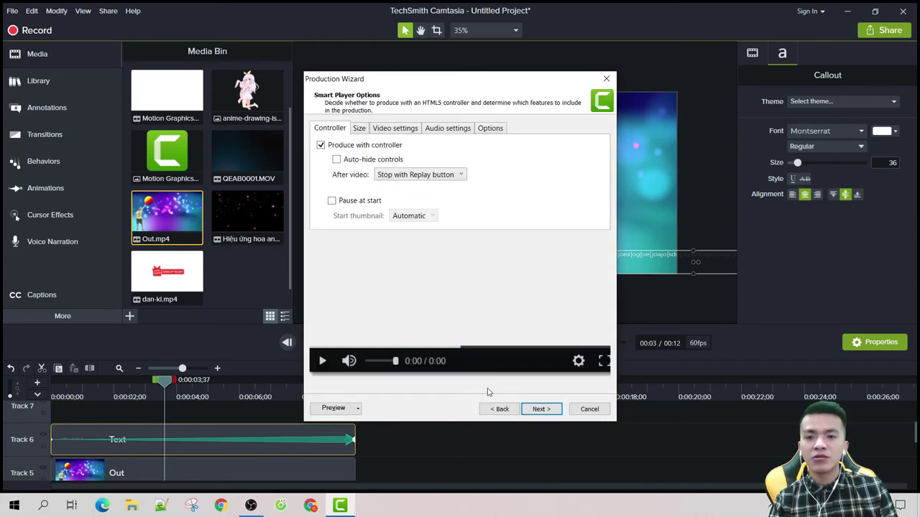
pyautogui.click(319, 145)
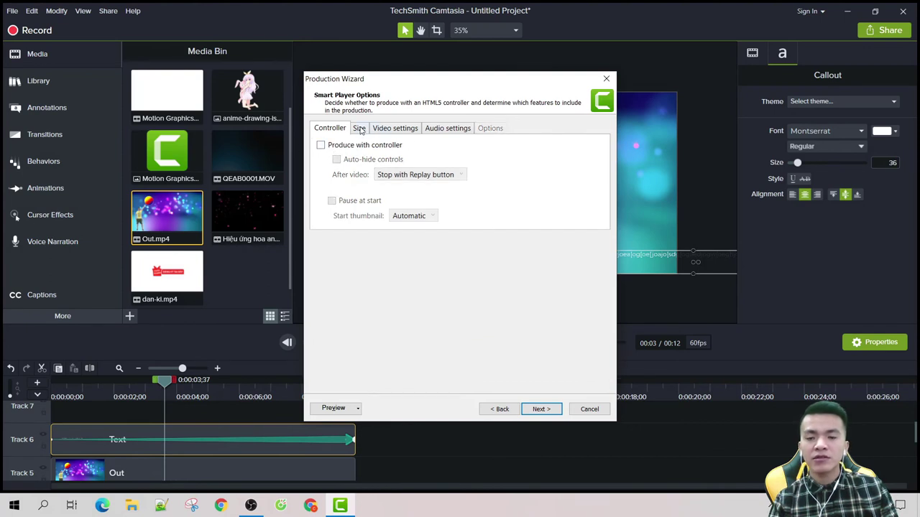
# Step: Review the output video size and set the video encoding mode to Bitrate at 6000
pyautogui.click(359, 129)
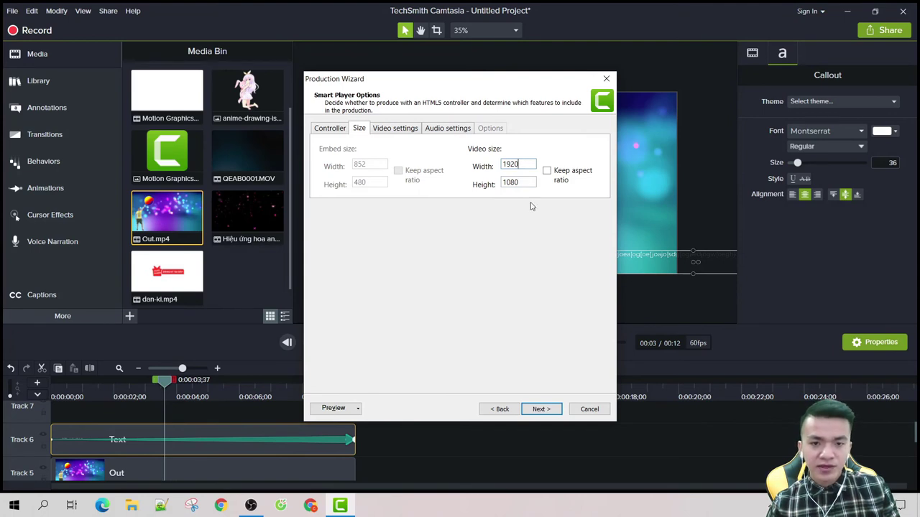
pyautogui.click(394, 128)
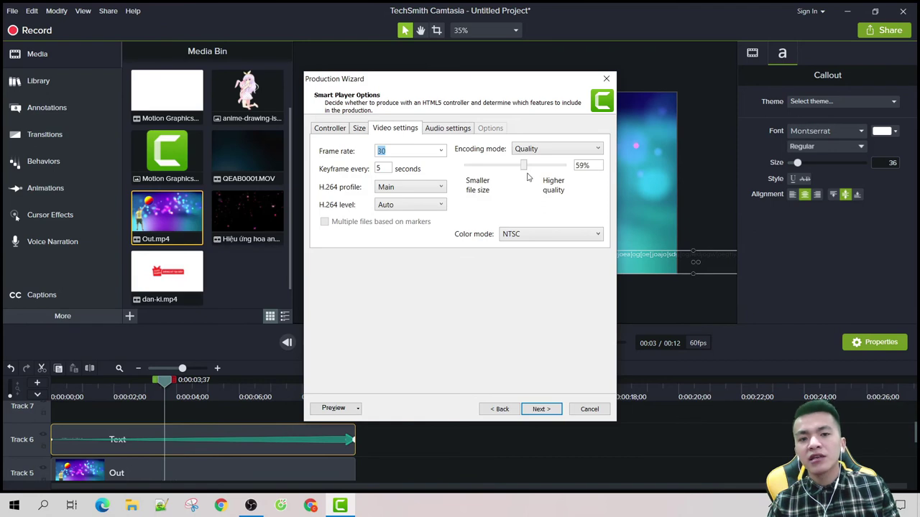
pyautogui.click(537, 150)
pyautogui.click(540, 174)
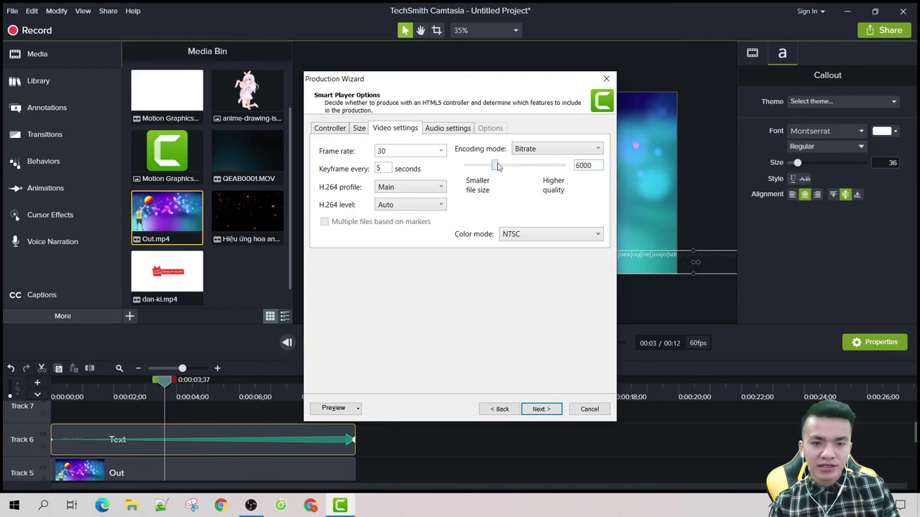
pyautogui.moveTo(495, 166)
pyautogui.mouseDown()
pyautogui.moveTo(577, 167)
pyautogui.moveTo(498, 181)
pyautogui.mouseUp()
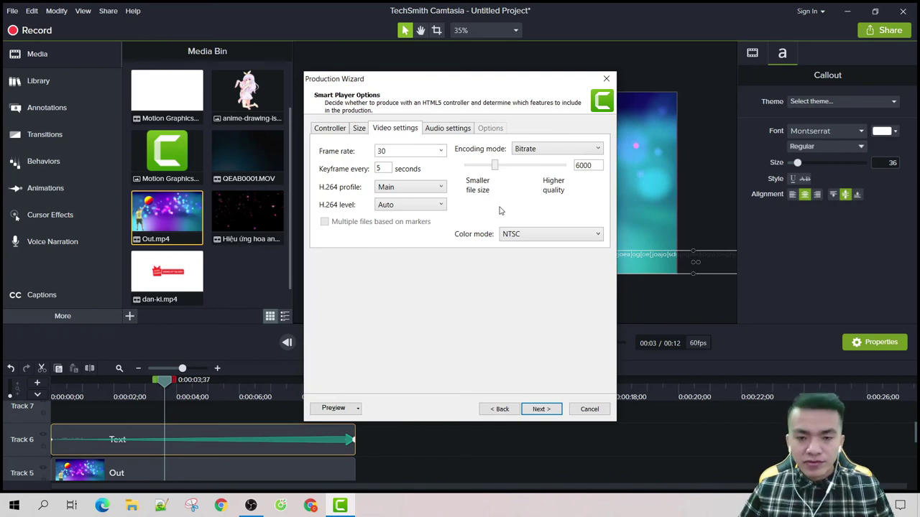
# Step: Look through the available audio bit rates and close the Production Wizard without producing the video
pyautogui.click(444, 128)
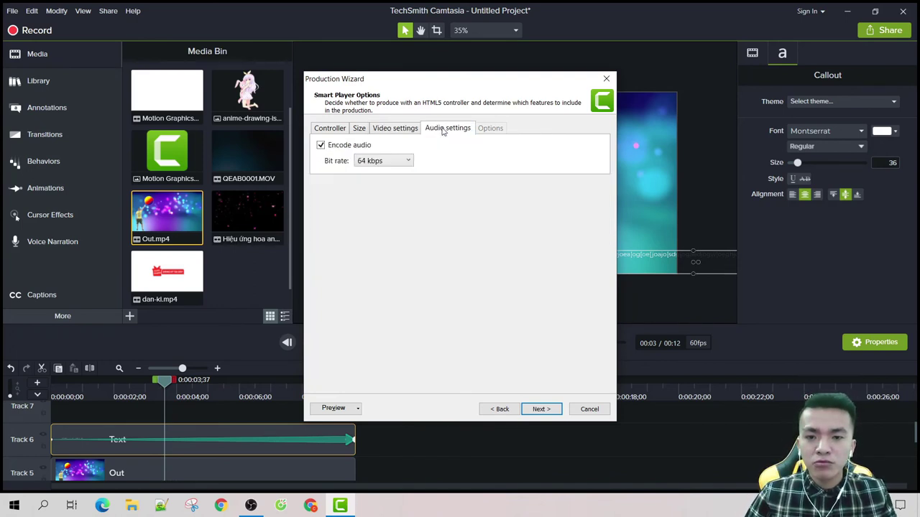
pyautogui.click(406, 160)
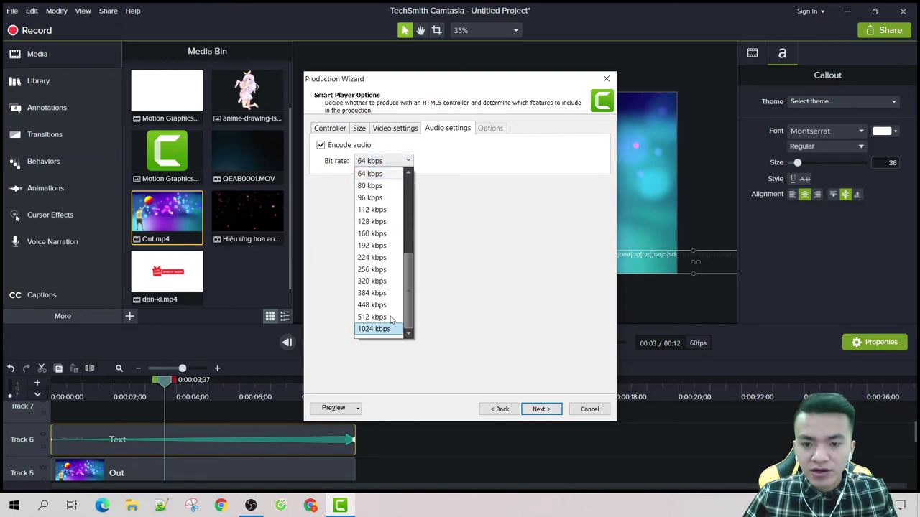
pyautogui.click(606, 79)
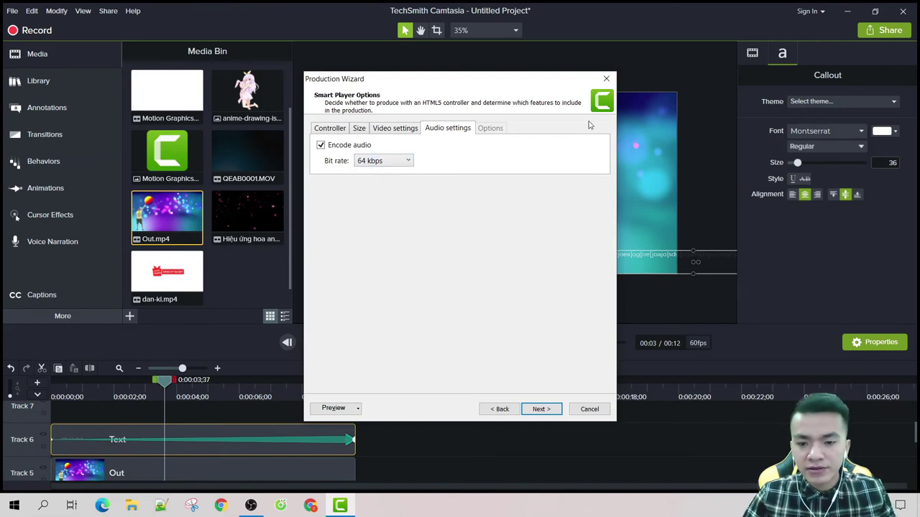
pyautogui.click(606, 79)
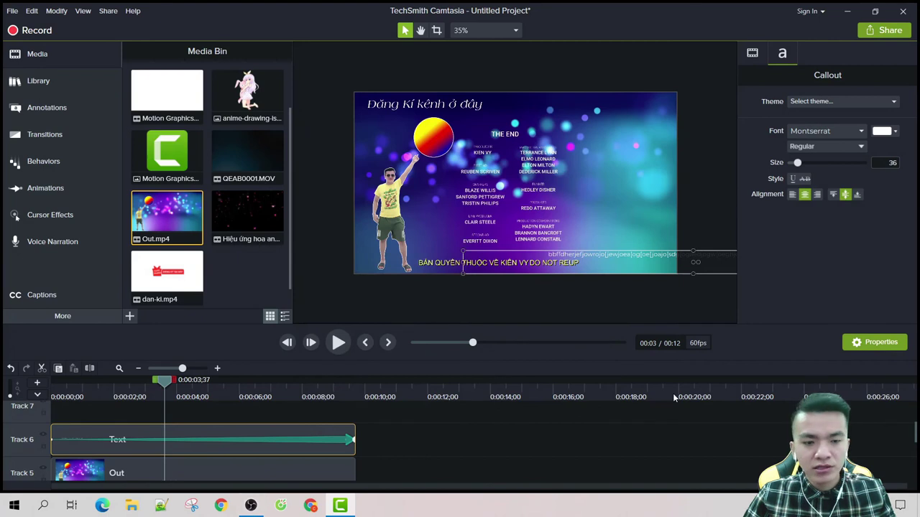
# Step: Apply the Noise Removal audio effect to the Out clip on Track 5
pyautogui.click(28, 315)
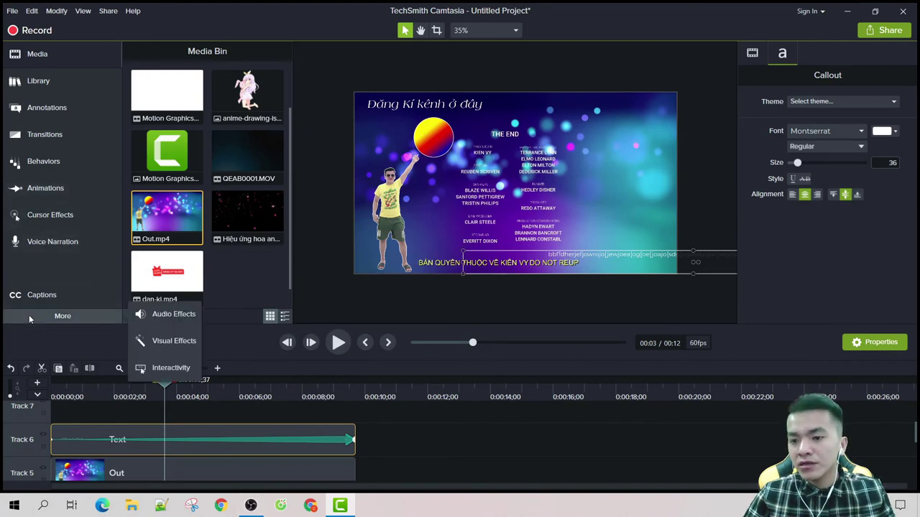
pyautogui.click(180, 320)
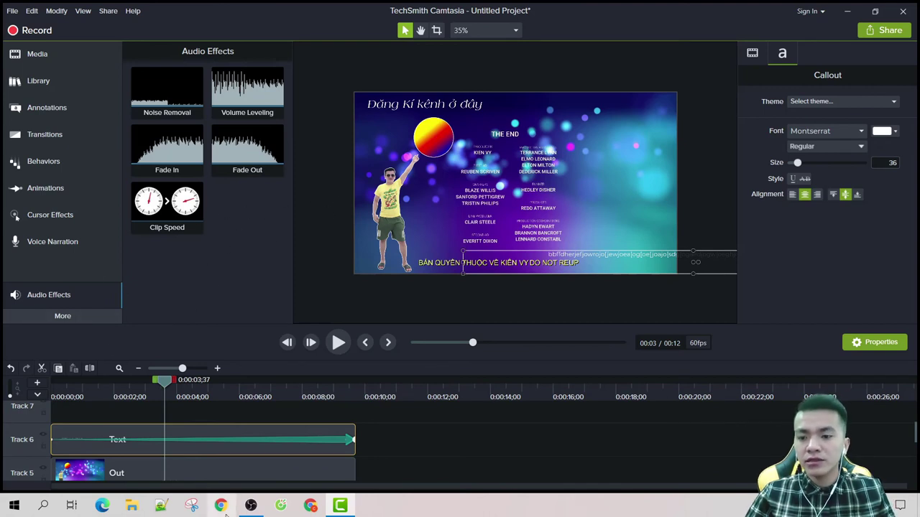
pyautogui.moveTo(167, 380); pyautogui.dragTo(61, 402)
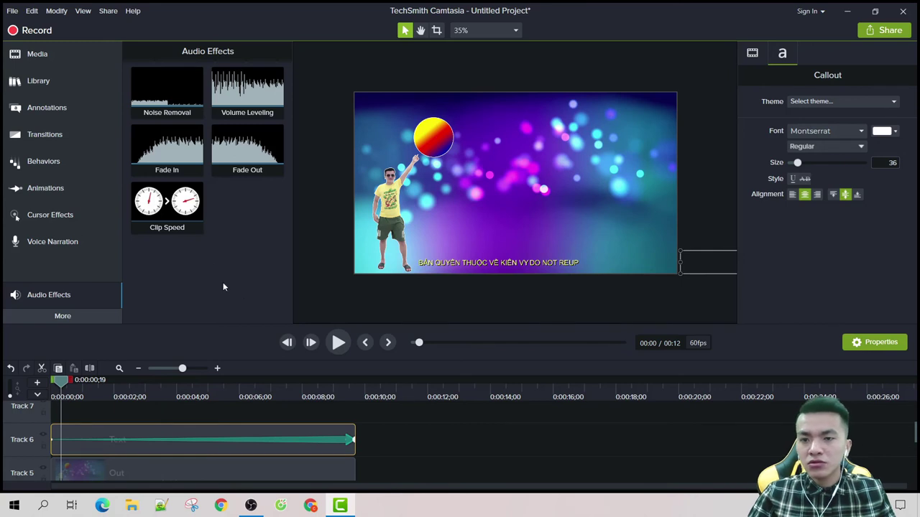
pyautogui.moveTo(174, 94); pyautogui.dragTo(160, 421)
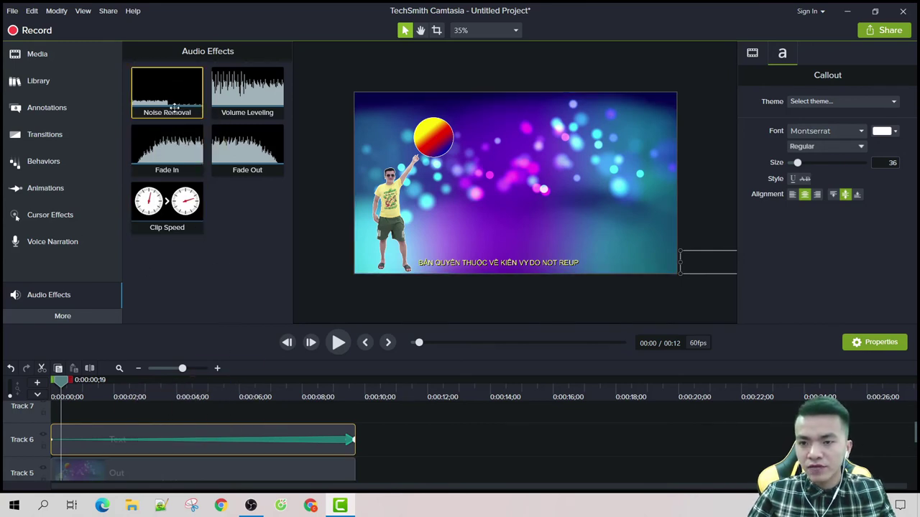
pyautogui.moveTo(166, 90); pyautogui.dragTo(172, 473)
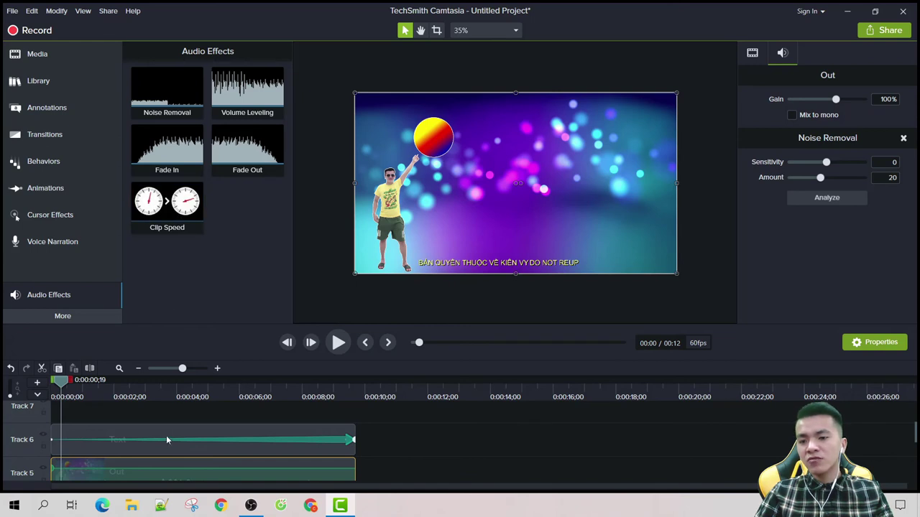
pyautogui.click(162, 416)
pyautogui.moveTo(165, 205); pyautogui.dragTo(146, 263)
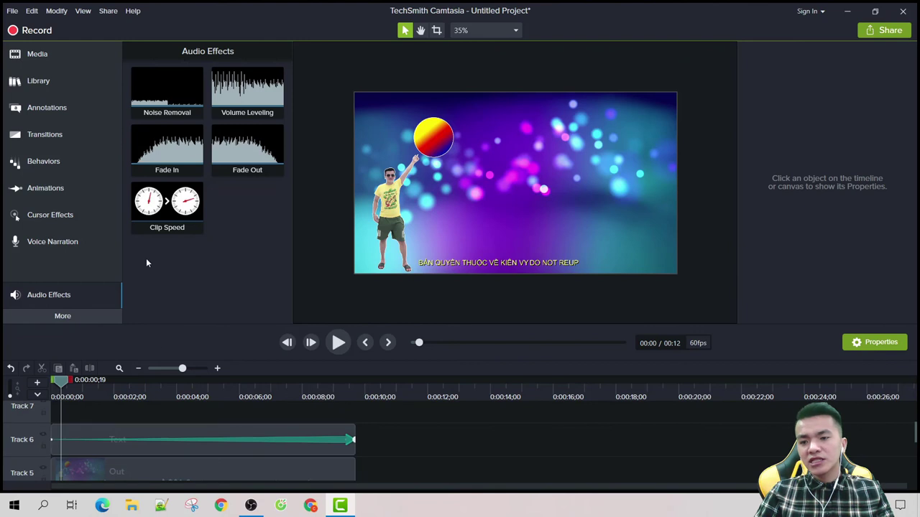
pyautogui.click(78, 384)
pyautogui.click(77, 385)
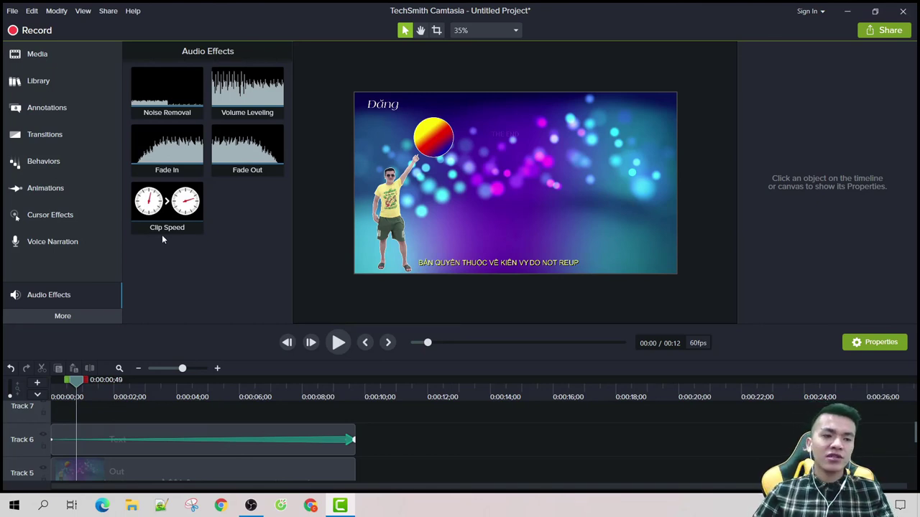
# Step: Review the Library, Media Bin, Animations, Voice Narration, Cursor Effects and Behaviors collections
pyautogui.click(63, 89)
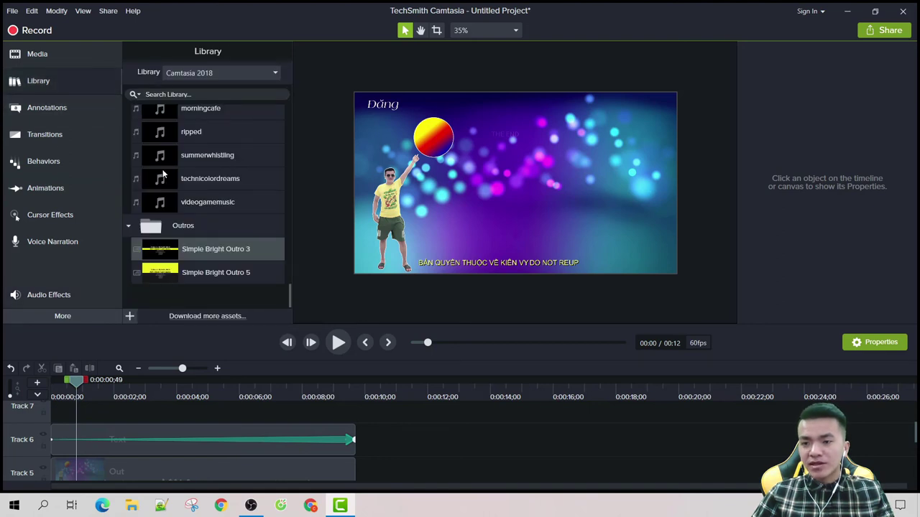
pyautogui.scroll(3, 163, 175)
pyautogui.click(45, 62)
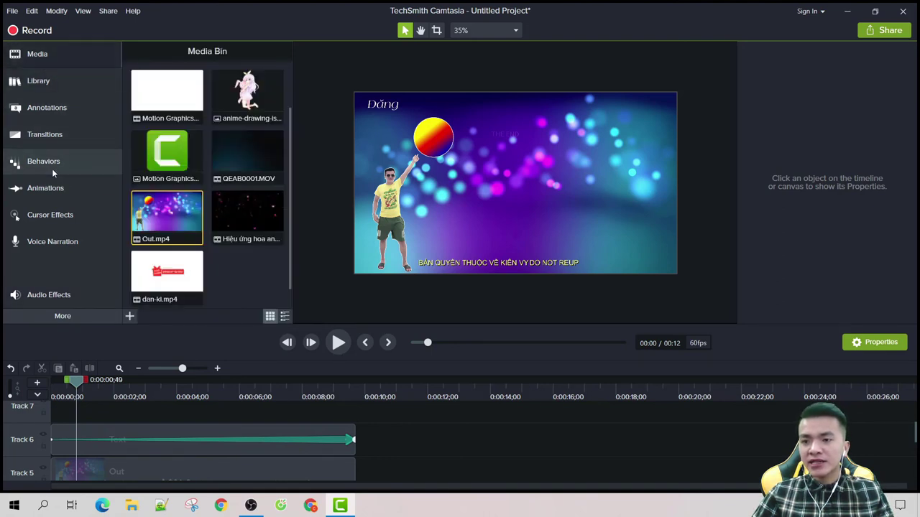
pyautogui.click(52, 168)
pyautogui.click(55, 190)
pyautogui.scroll(-1, 186, 188)
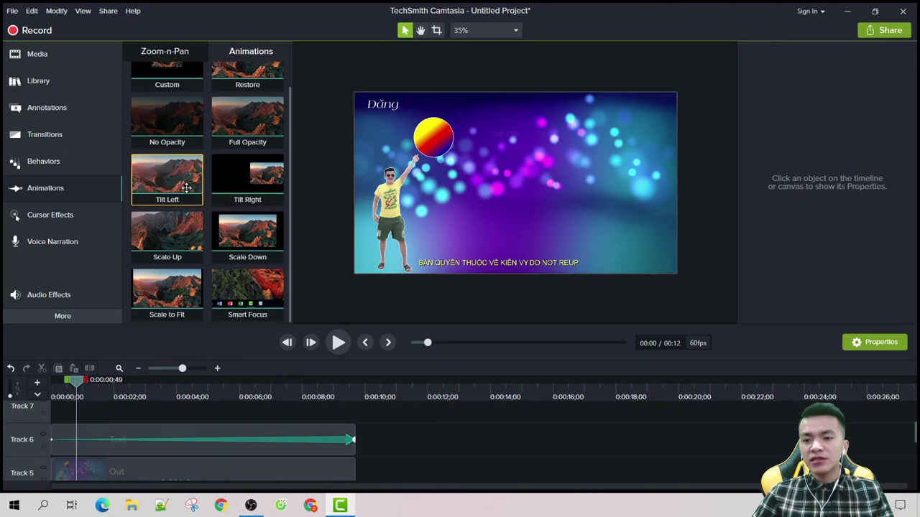
pyautogui.click(69, 244)
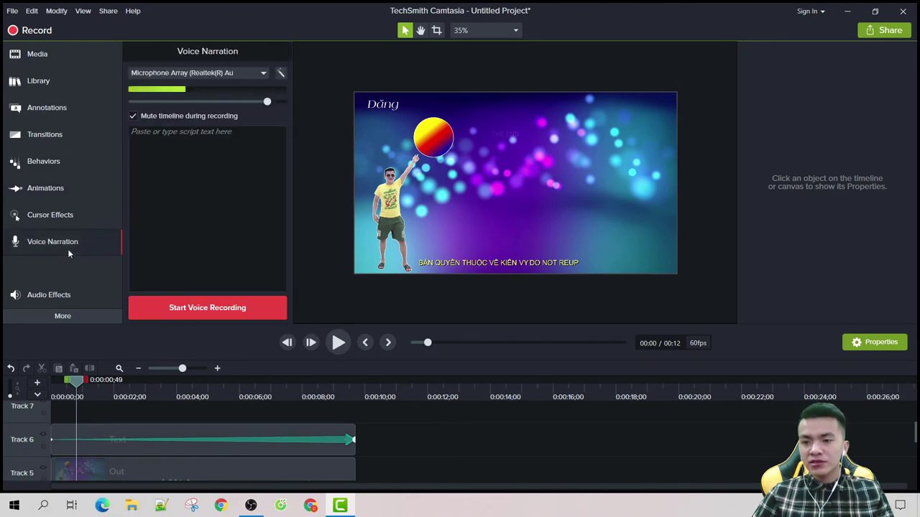
pyautogui.click(70, 210)
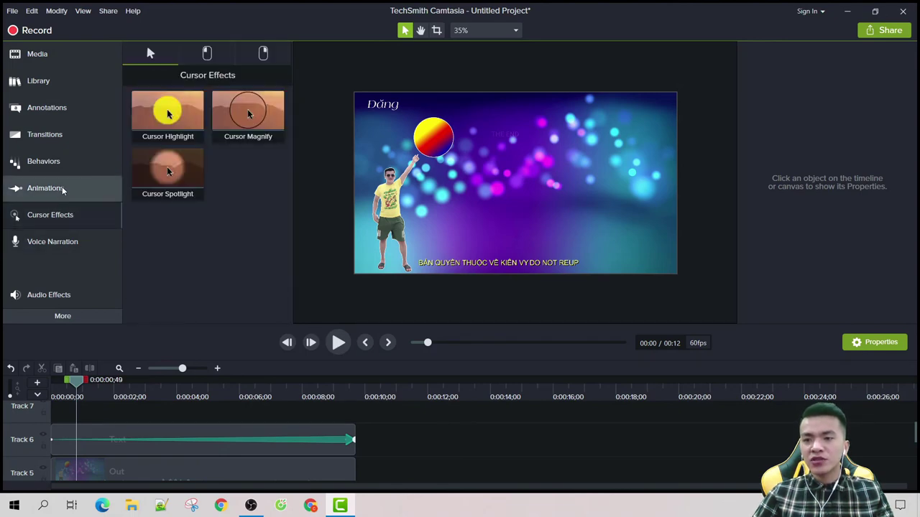
pyautogui.click(60, 188)
pyautogui.click(58, 162)
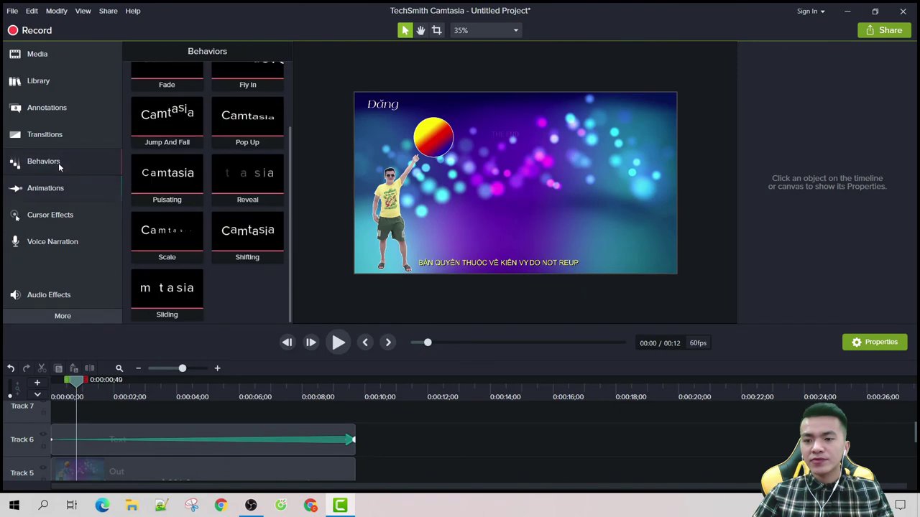
# Step: Look at the Audio Effects again and the Interactivity quiz options
pyautogui.click(64, 304)
pyautogui.click(62, 316)
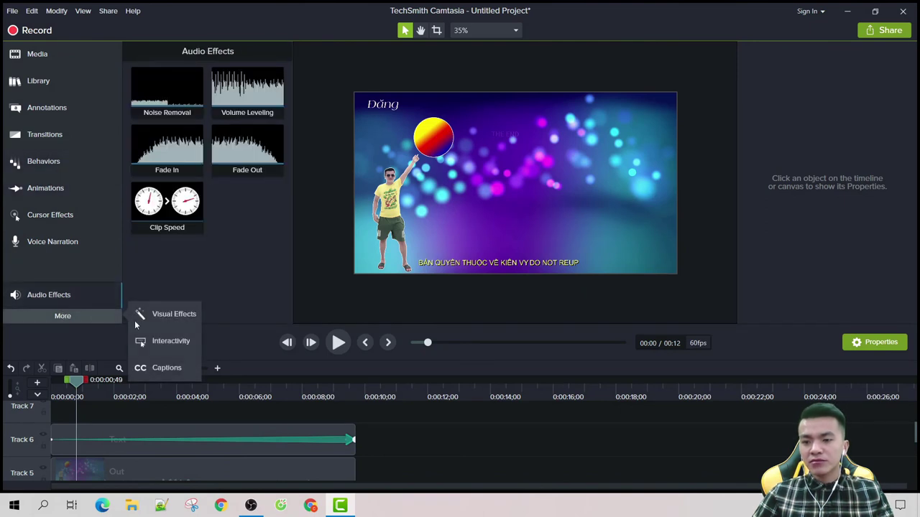
pyautogui.click(176, 341)
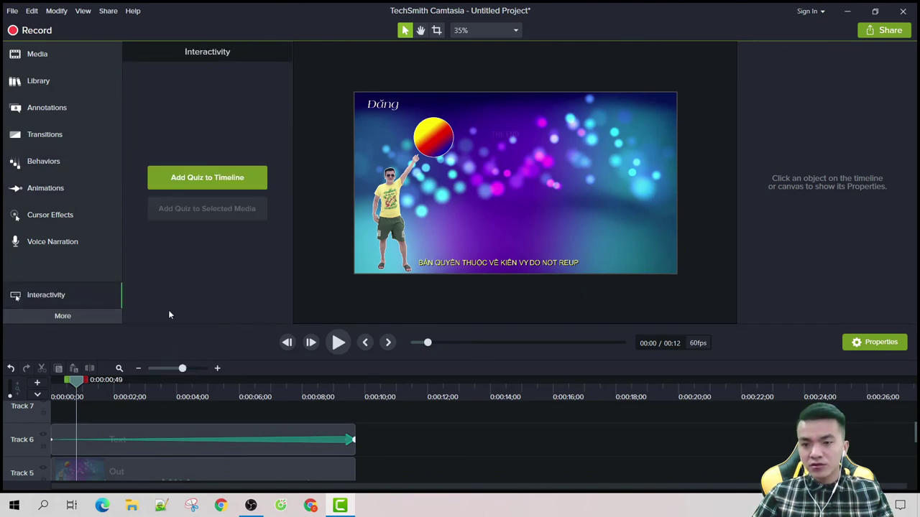
# Step: Examine the Captions options and the Speech-to-Text tips, cancelling without generating any captions
pyautogui.click(71, 314)
pyautogui.click(163, 369)
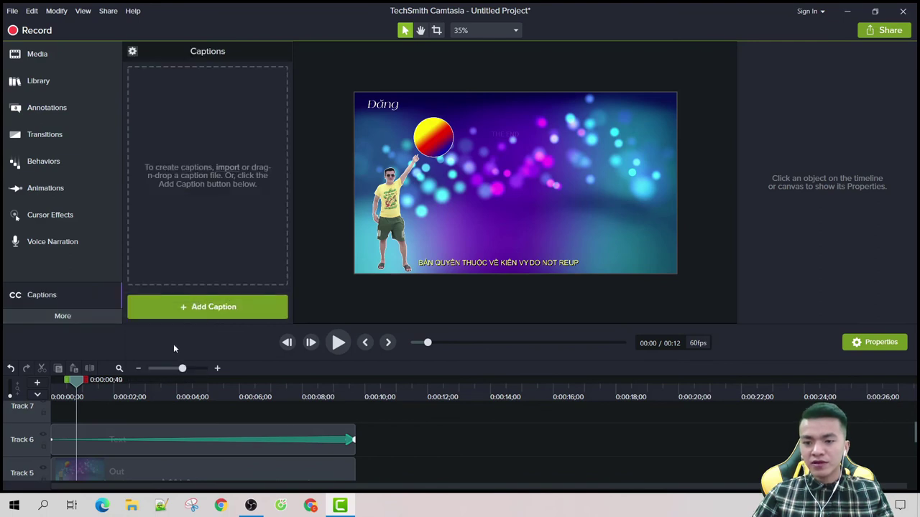
pyautogui.click(133, 51)
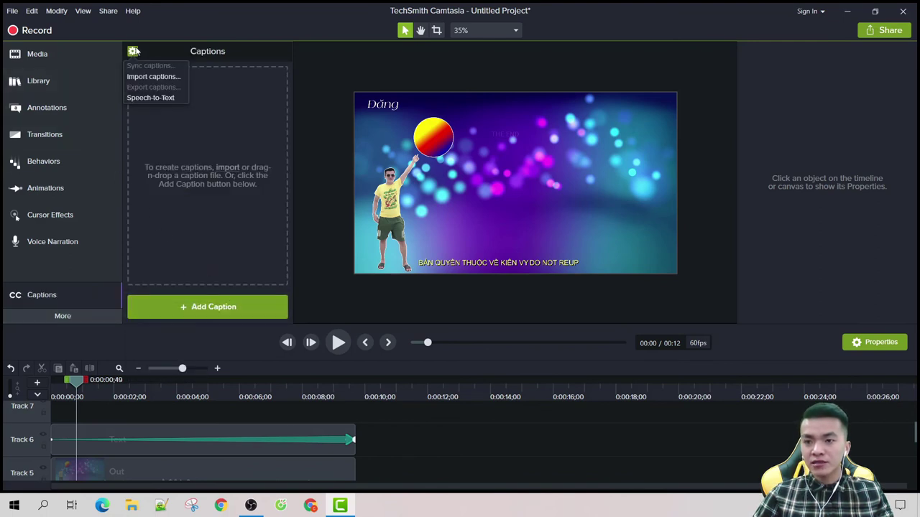
pyautogui.click(161, 99)
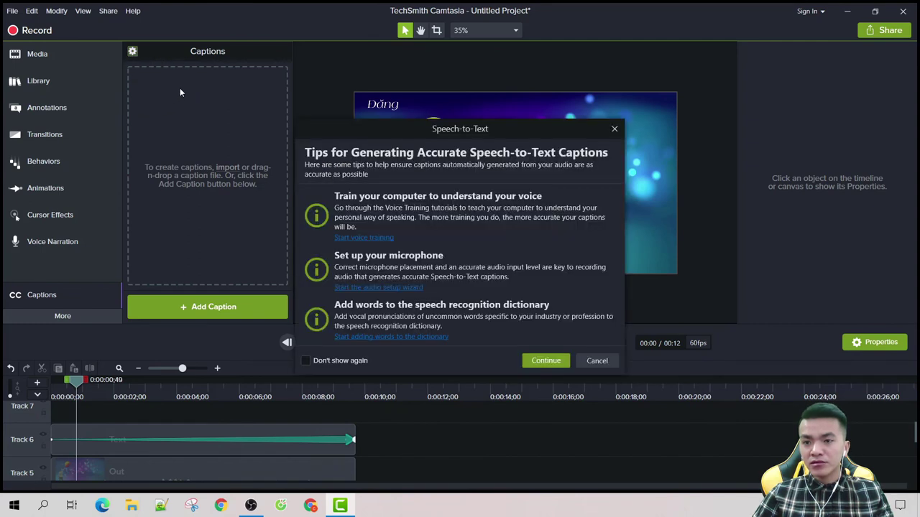
pyautogui.click(596, 361)
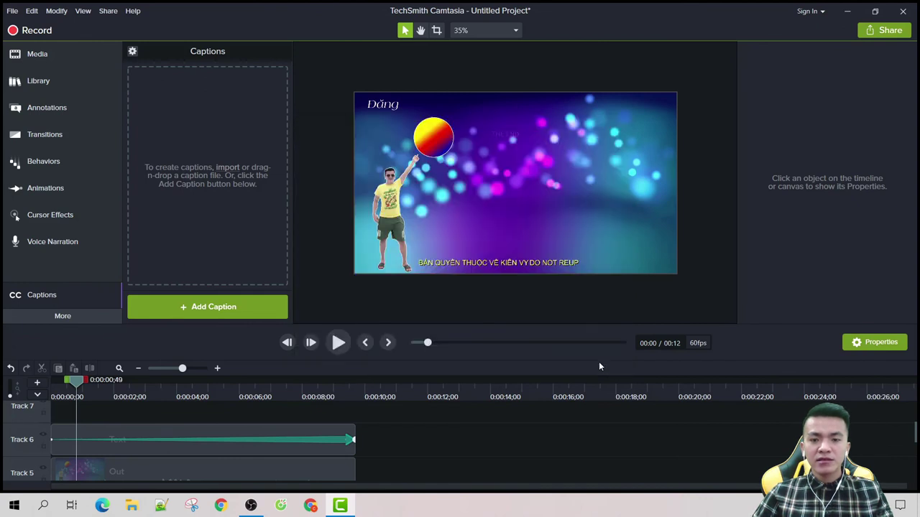
pyautogui.click(132, 54)
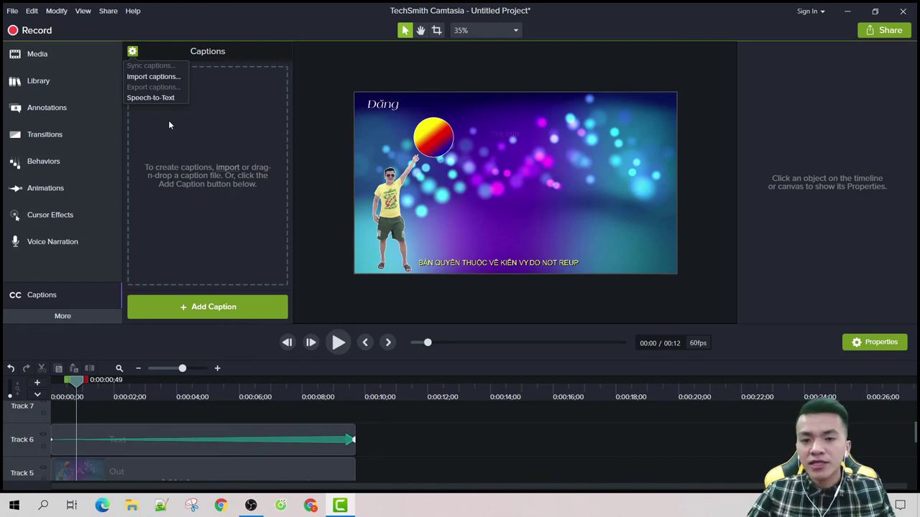
pyautogui.click(262, 61)
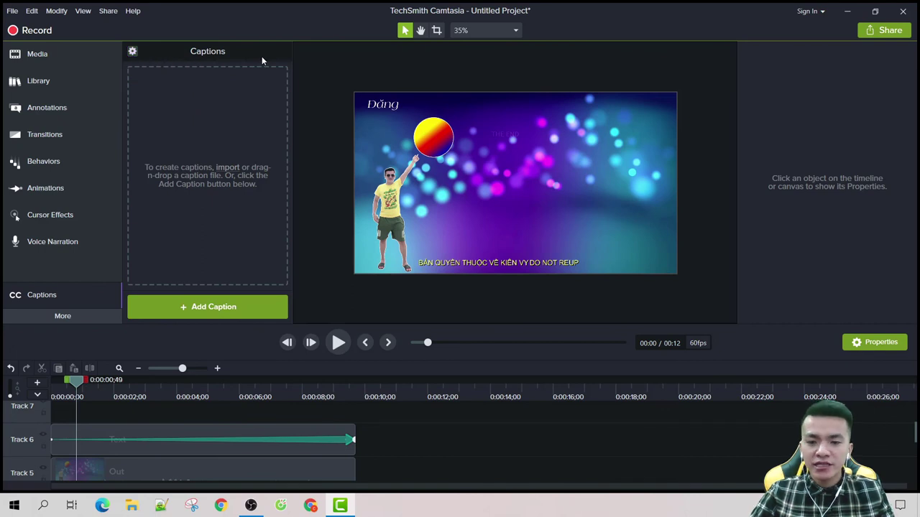